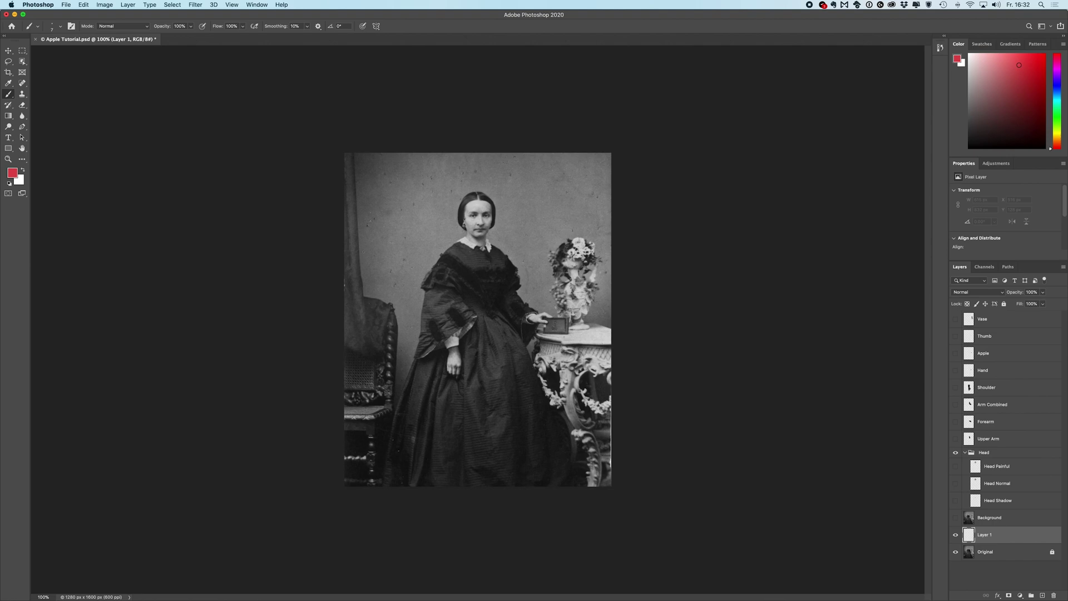
Draw red outlines around the arm with the book, the woman's head and the vase on Layer 1
drag(564, 337, 538, 323)
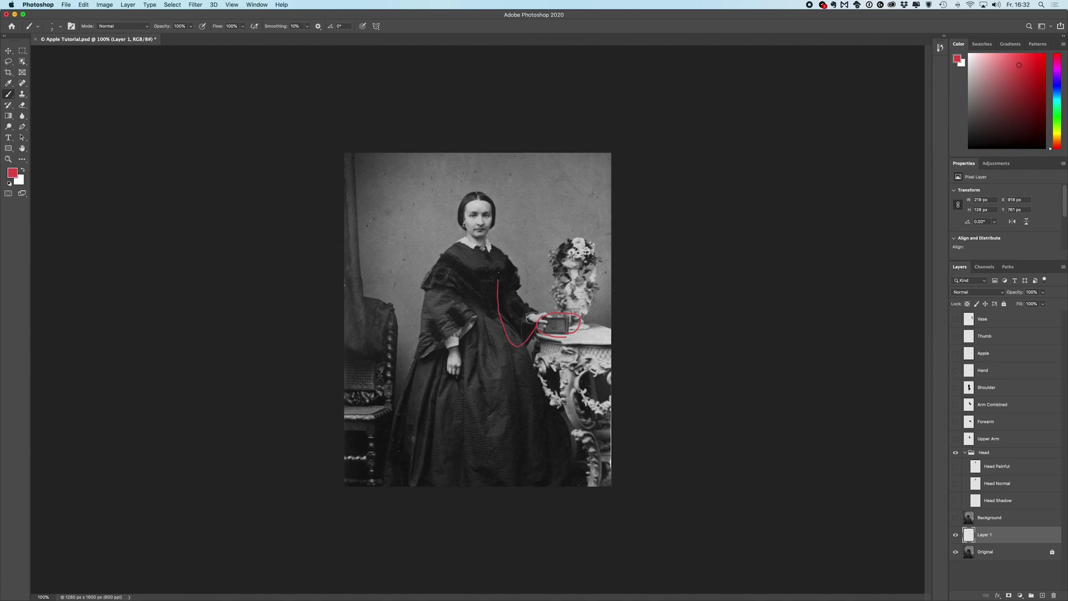
drag(498, 281, 511, 265)
mouse_move(467, 237)
mouse_down()
mouse_move(471, 183)
mouse_move(513, 188)
mouse_move(490, 238)
mouse_up()
mouse_move(556, 275)
mouse_down()
mouse_move(576, 240)
mouse_move(586, 259)
mouse_move(582, 306)
mouse_up()
Delete the red marking layer and show the Background, Head Shadow, Head Normal and Head Painful layers
drag(1028, 539, 1054, 595)
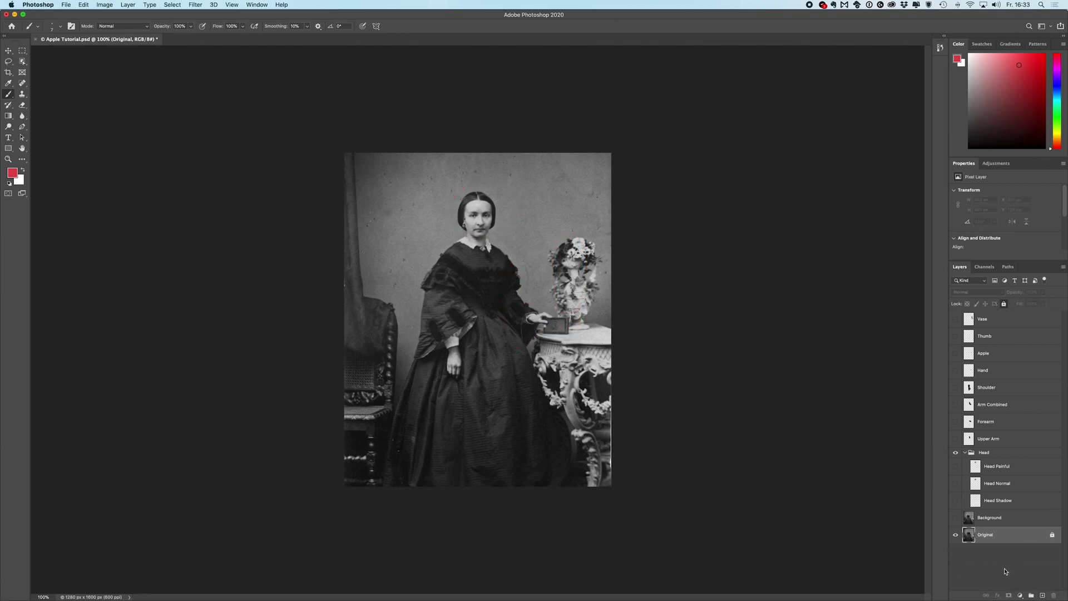
click(956, 518)
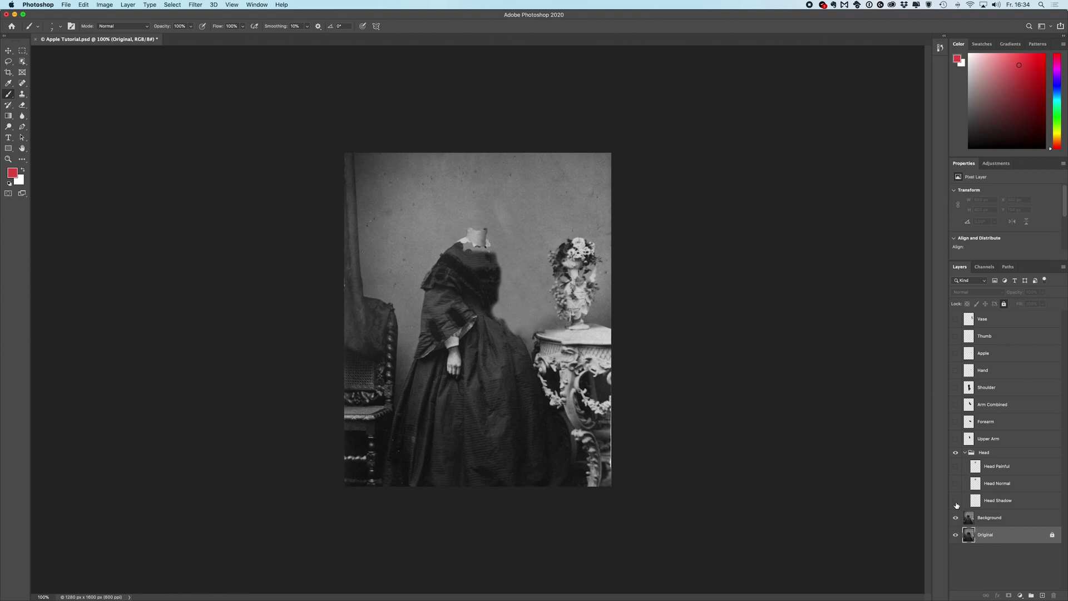
click(957, 502)
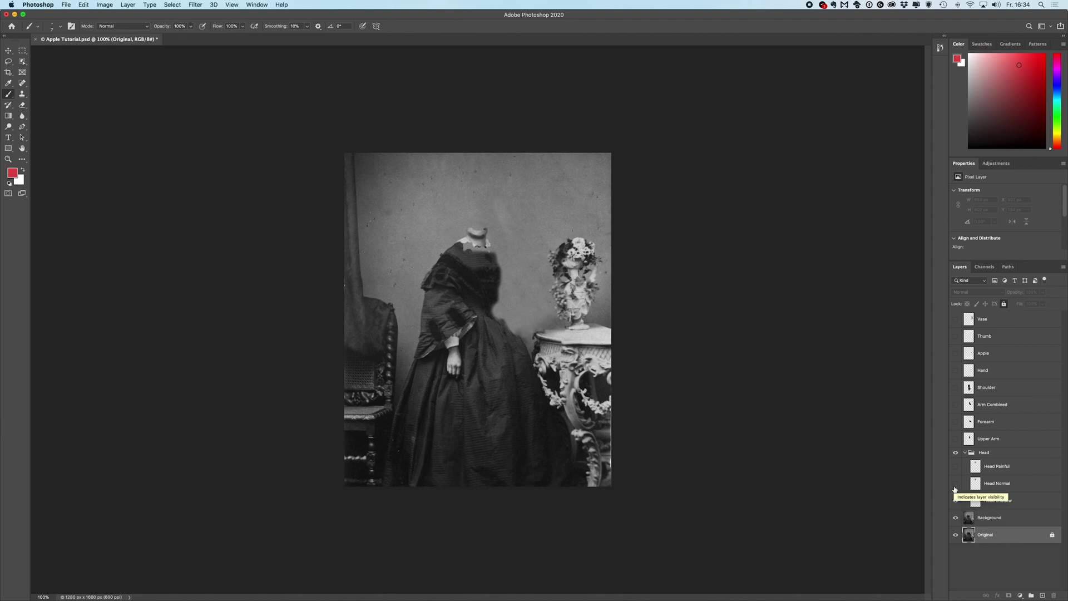
click(956, 485)
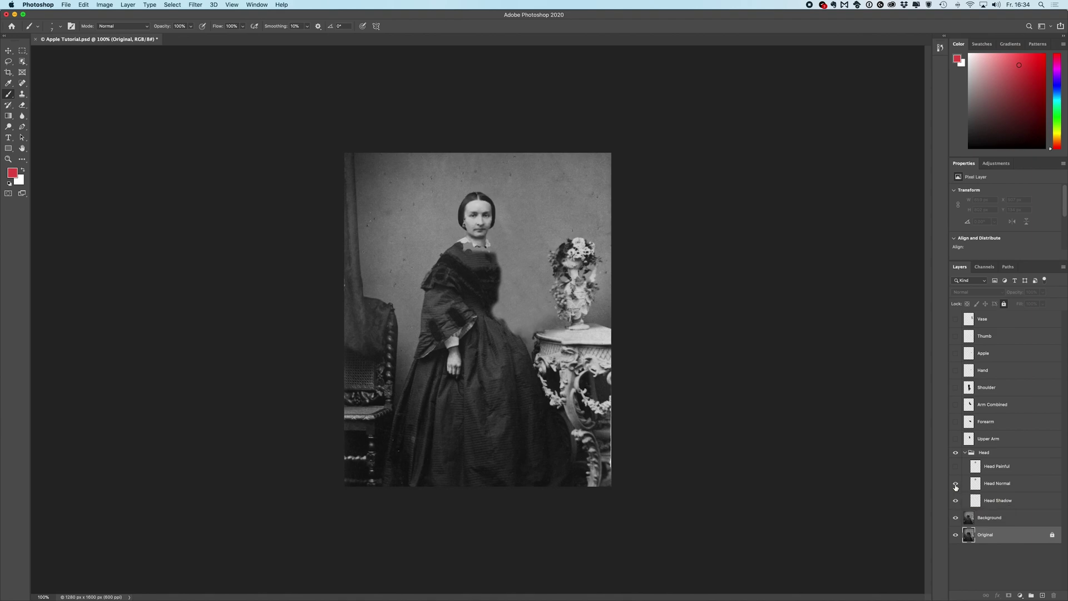
click(956, 467)
Show the Upper Arm, Forearm, Arm Combined, Shoulder, Hand, Apple and Vase layers
click(955, 439)
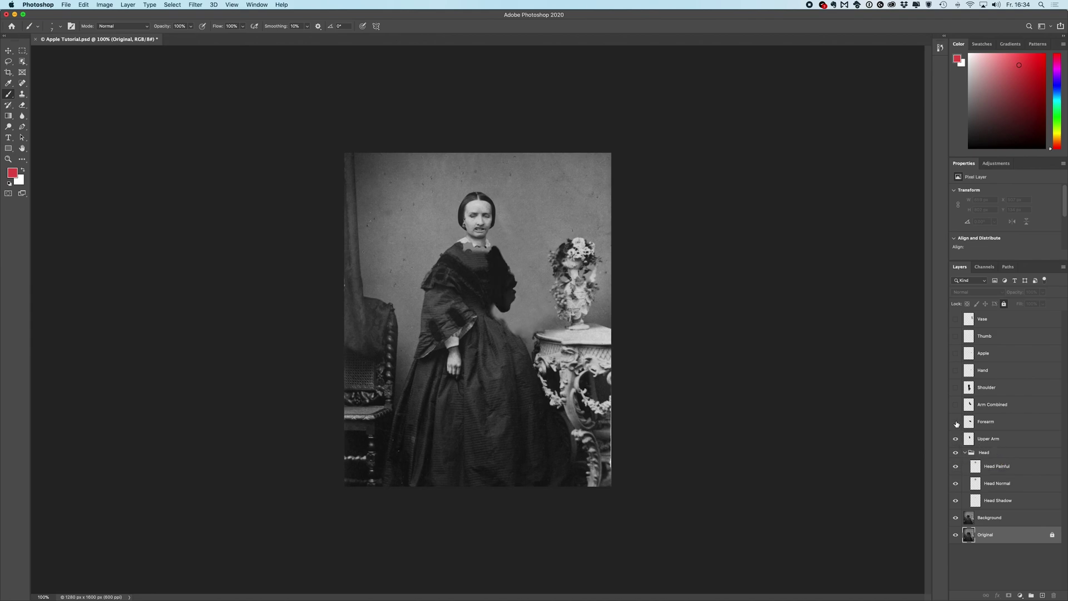
click(956, 422)
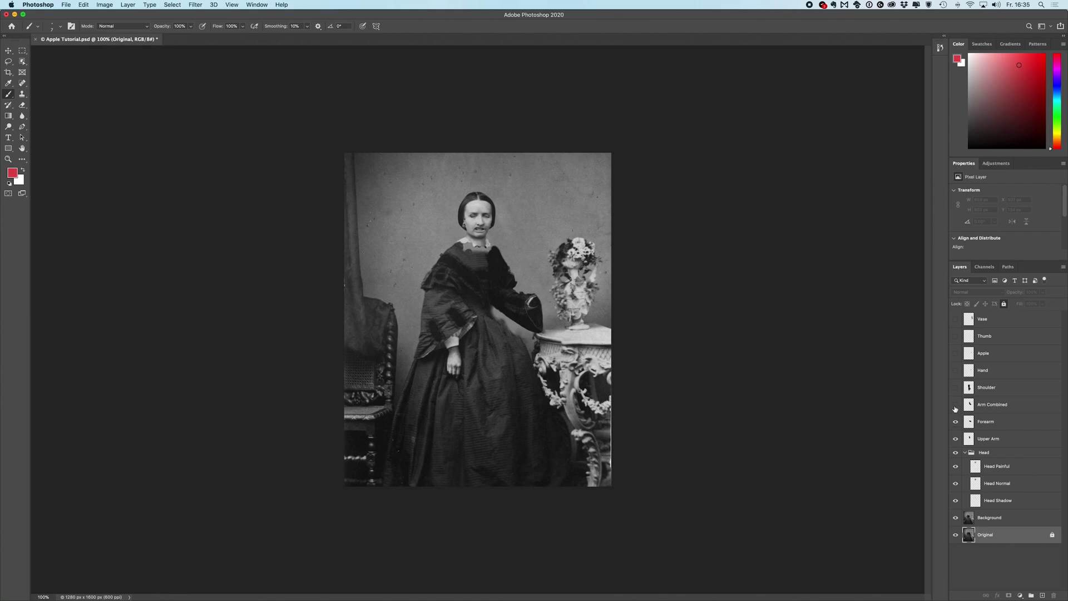
click(955, 406)
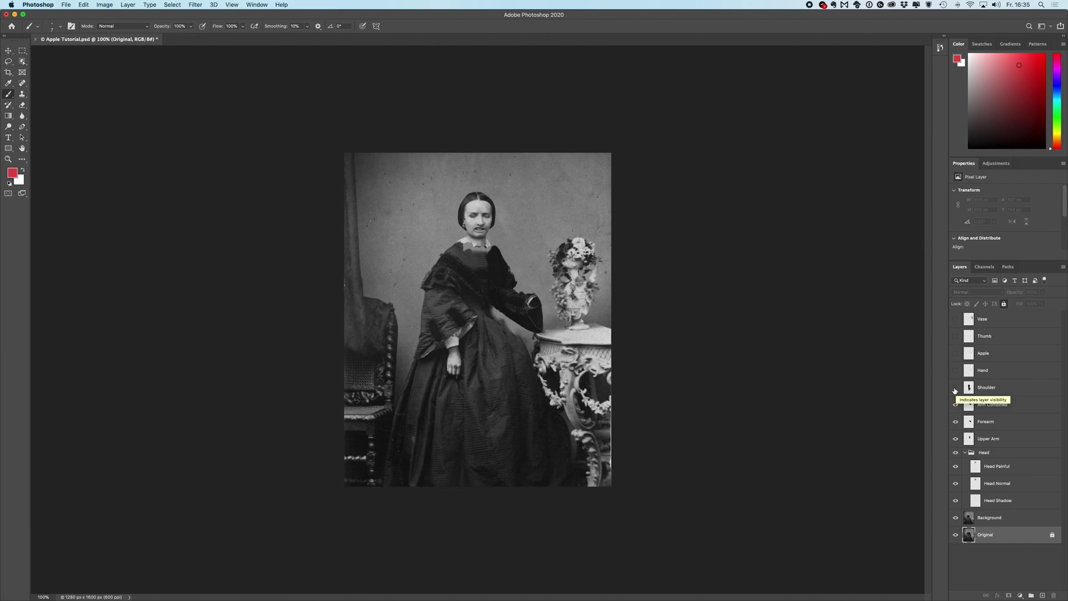
click(955, 390)
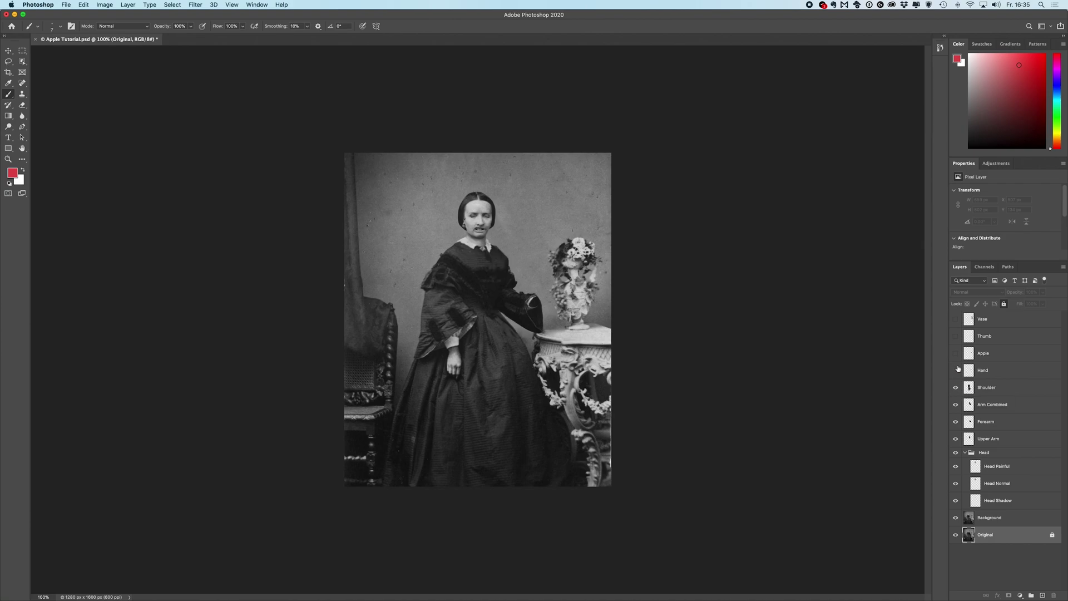
click(957, 371)
click(957, 353)
click(956, 320)
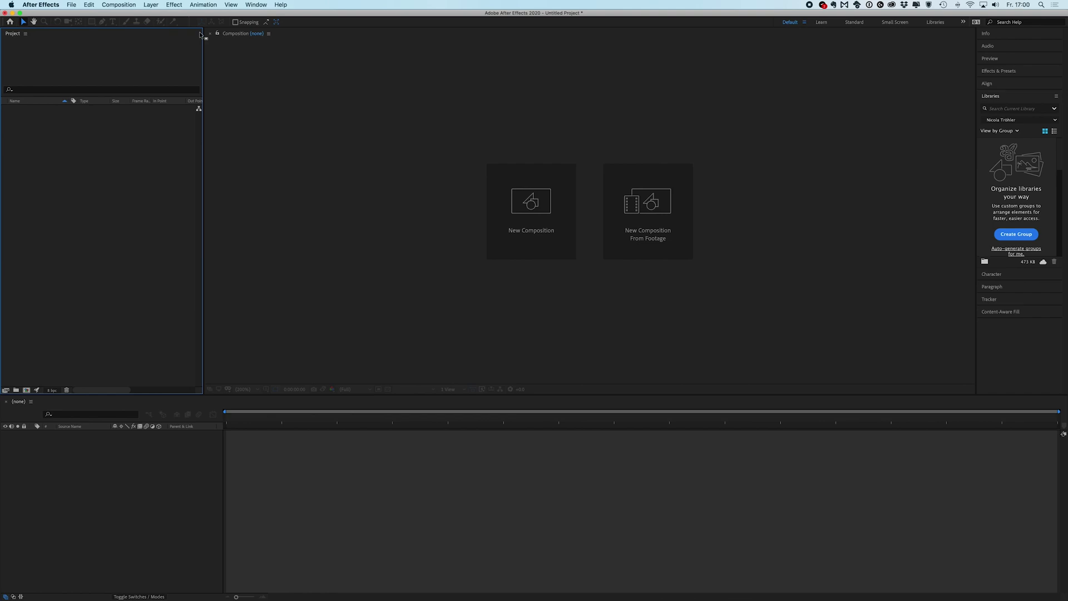
Create a new composition in the Project panel with default settings
right_click(91, 148)
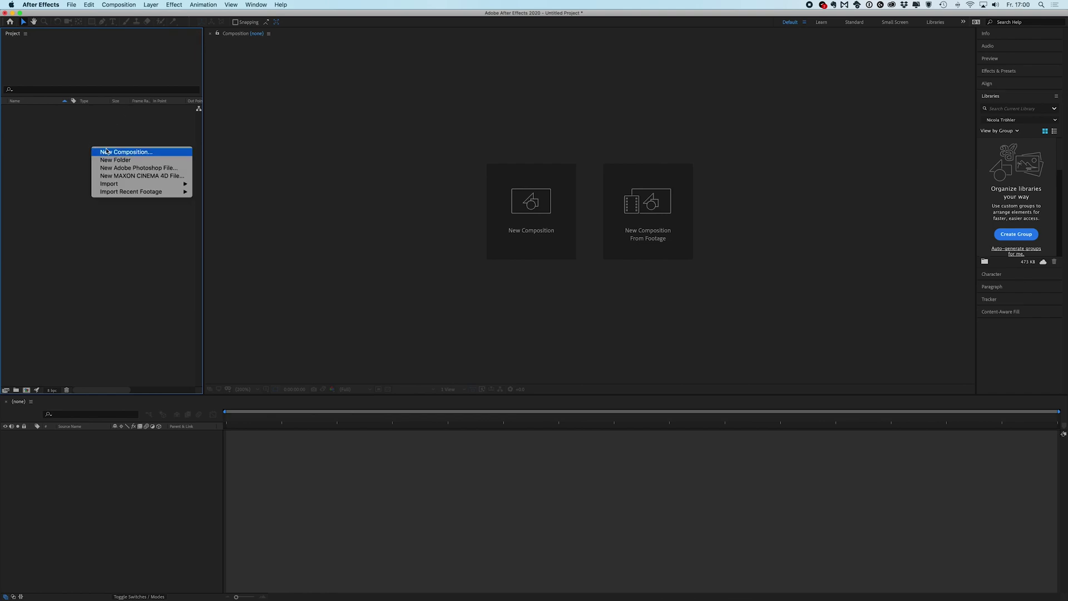
click(144, 152)
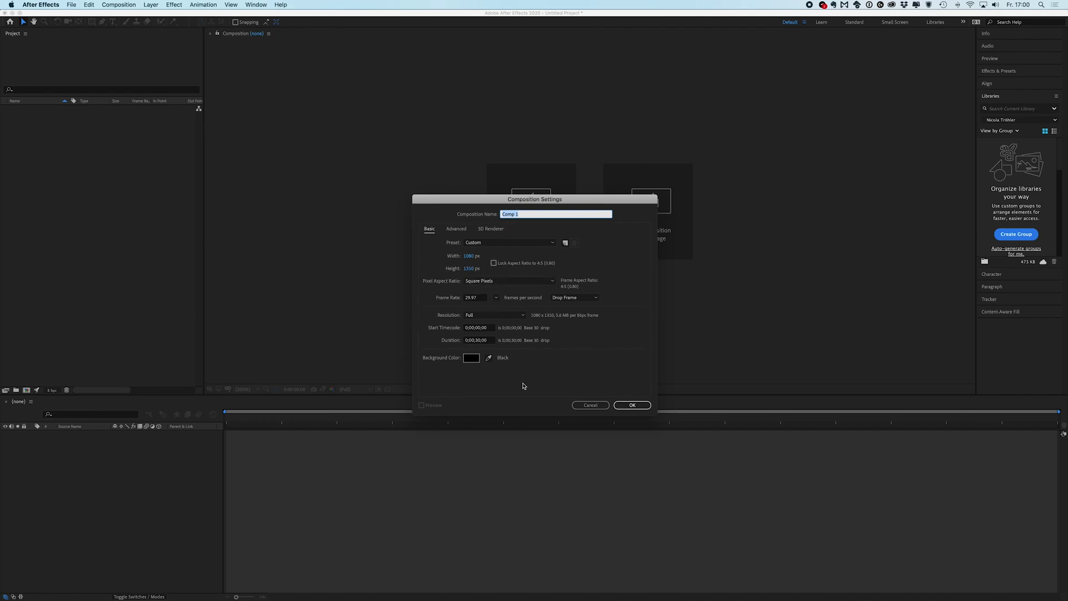
click(618, 404)
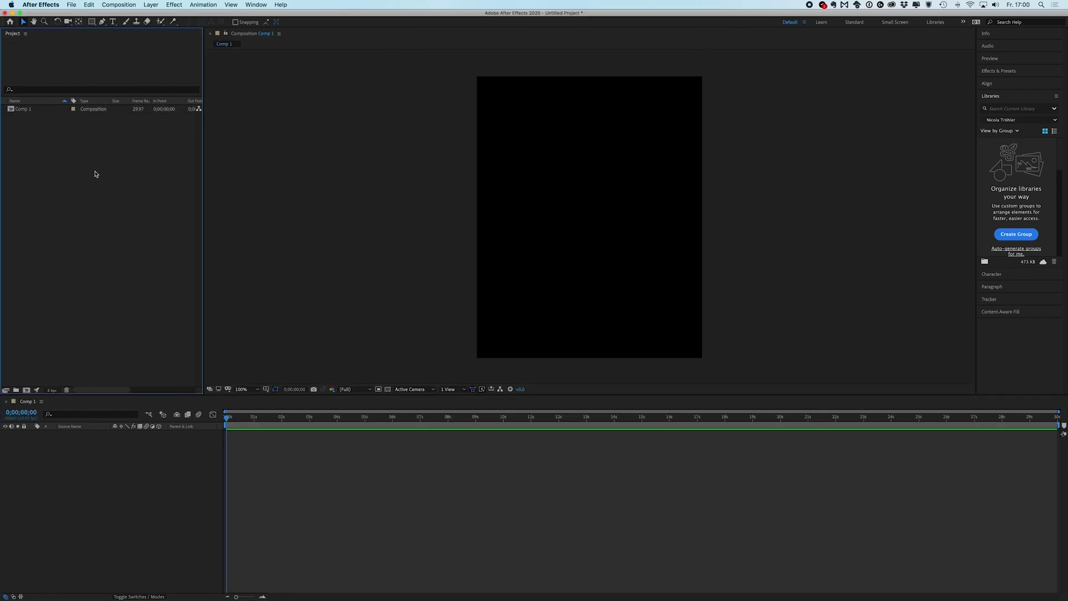
Import Apple Tutorial.psd as Composition - Retain Layer Sizes
right_click(64, 155)
mouse_move(127, 195)
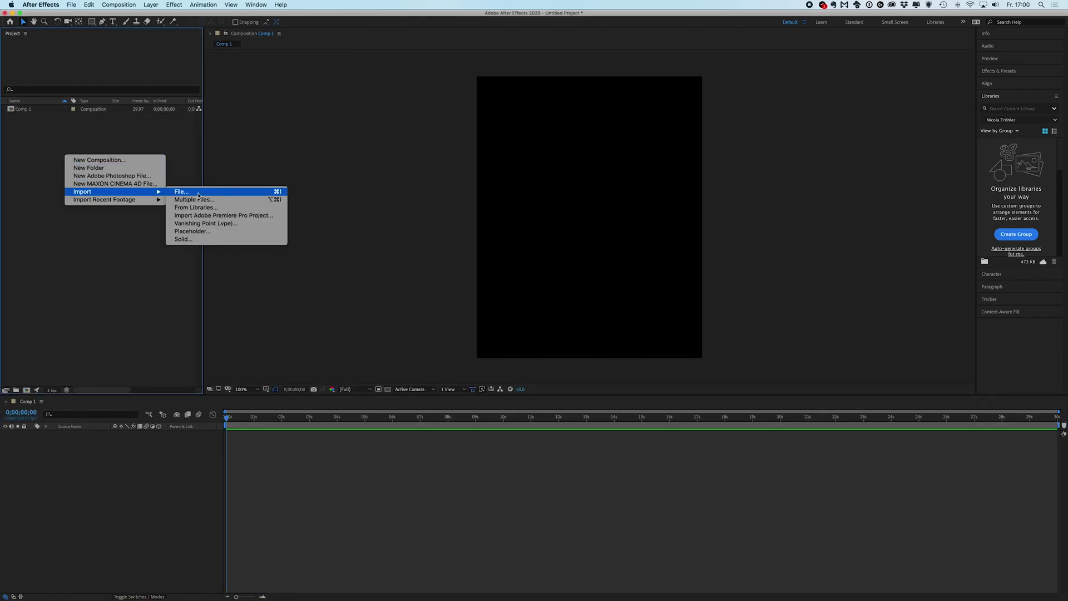
click(182, 191)
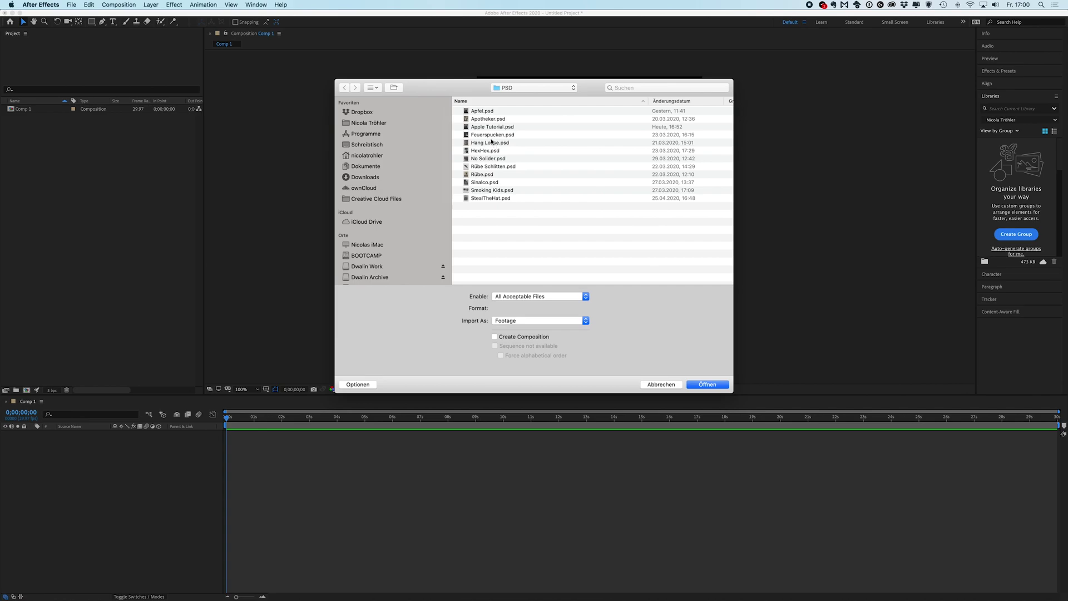
double_click(503, 127)
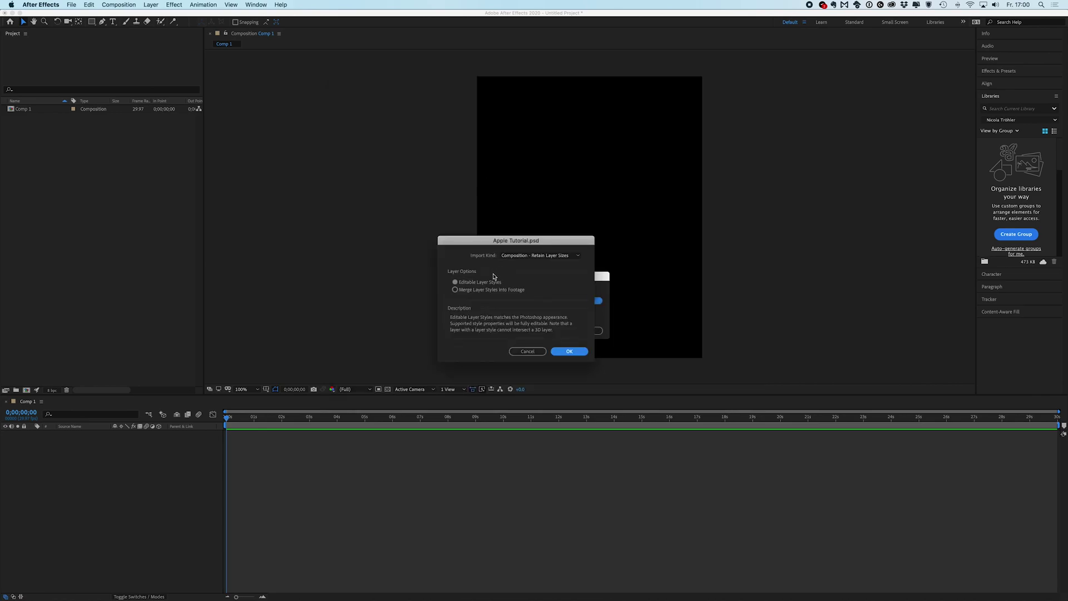
click(532, 256)
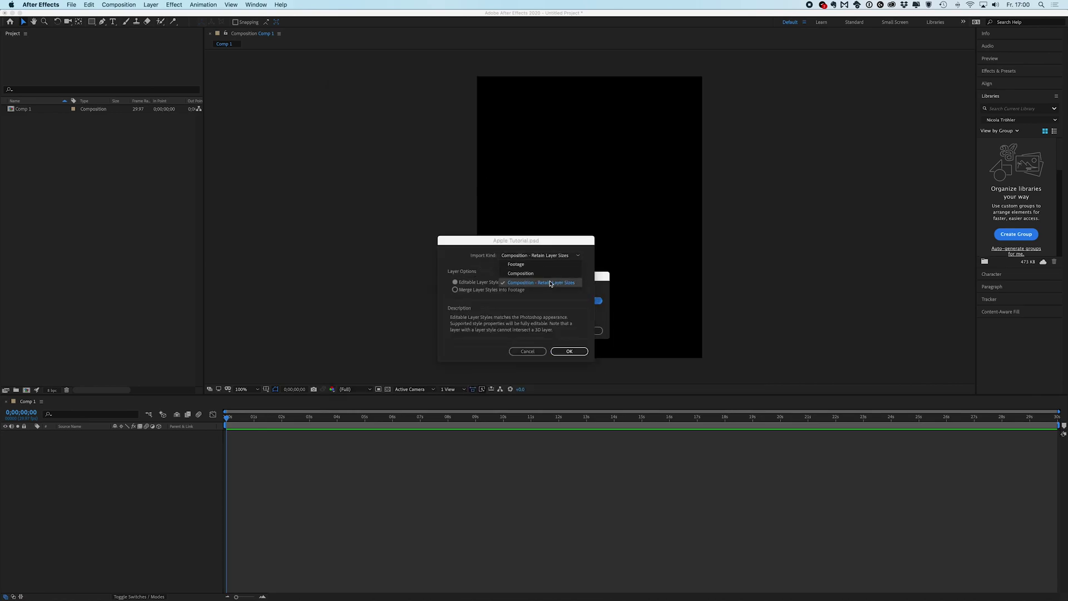
click(570, 285)
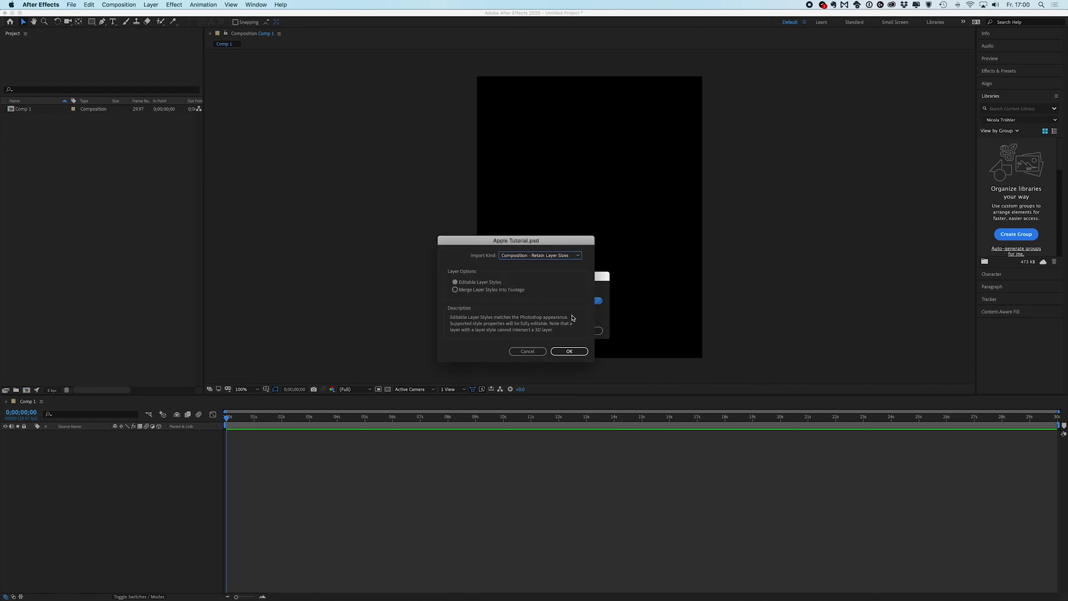
click(578, 351)
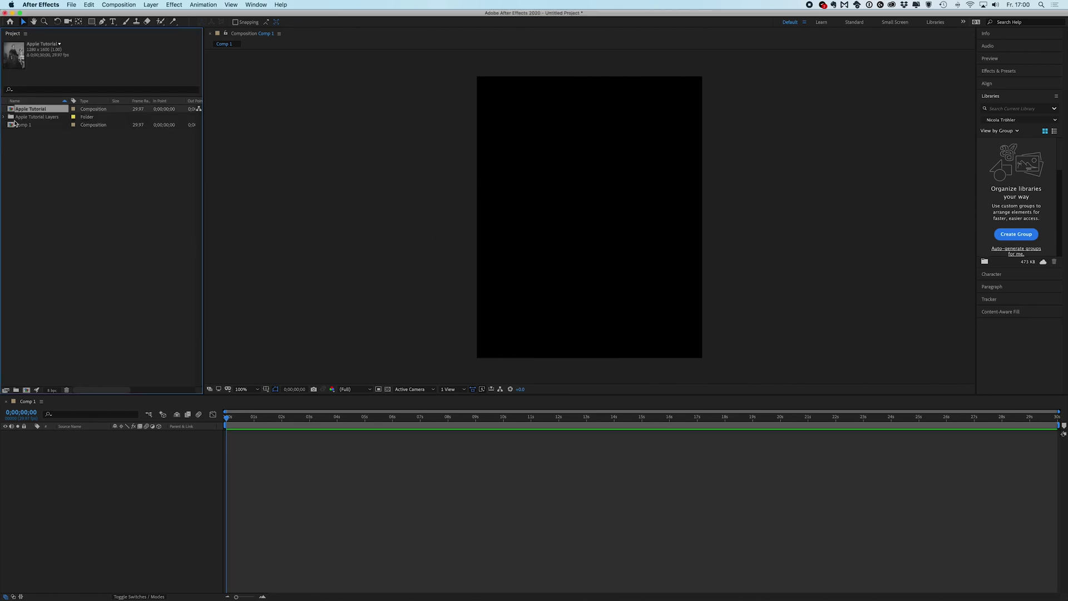
Expand the Apple Tutorial Layers folder, open the Apple Tutorial comp, and hide Thumb, Vase, Apple and other layers
click(5, 118)
click(42, 124)
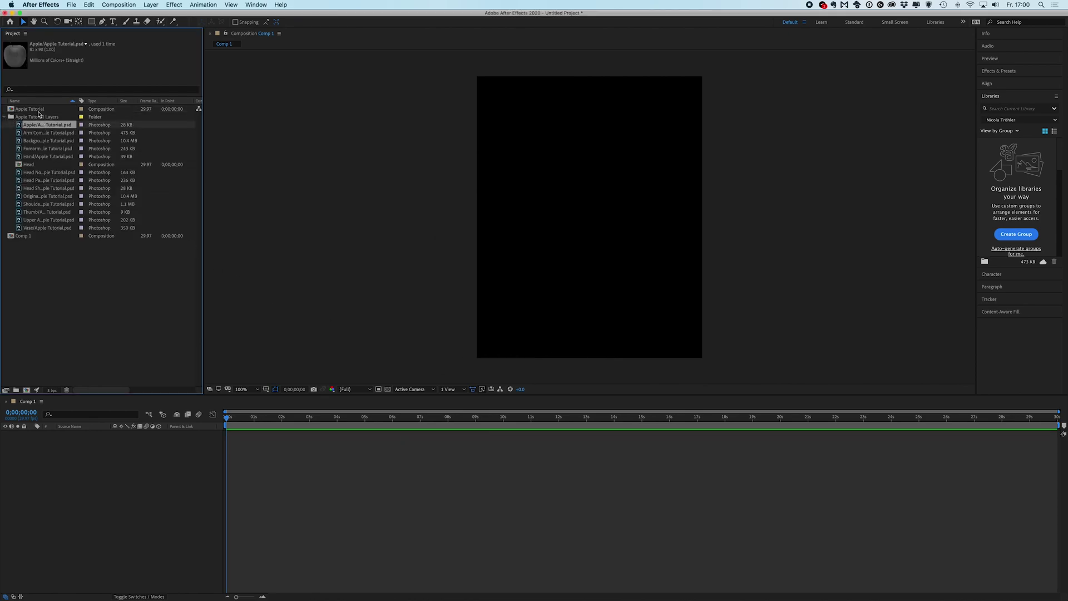
double_click(12, 110)
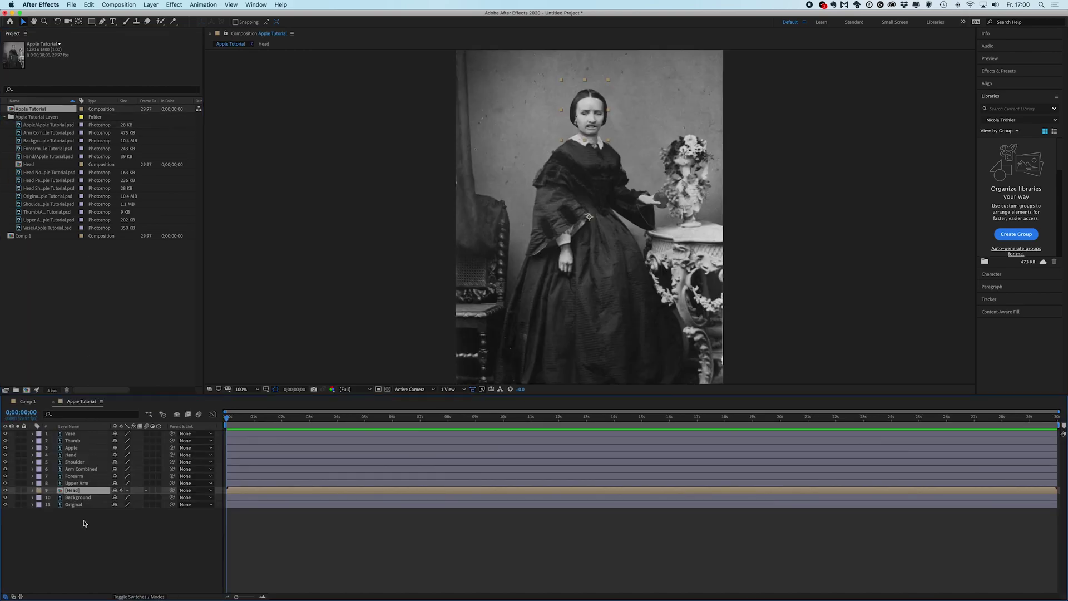
click(70, 434)
click(6, 440)
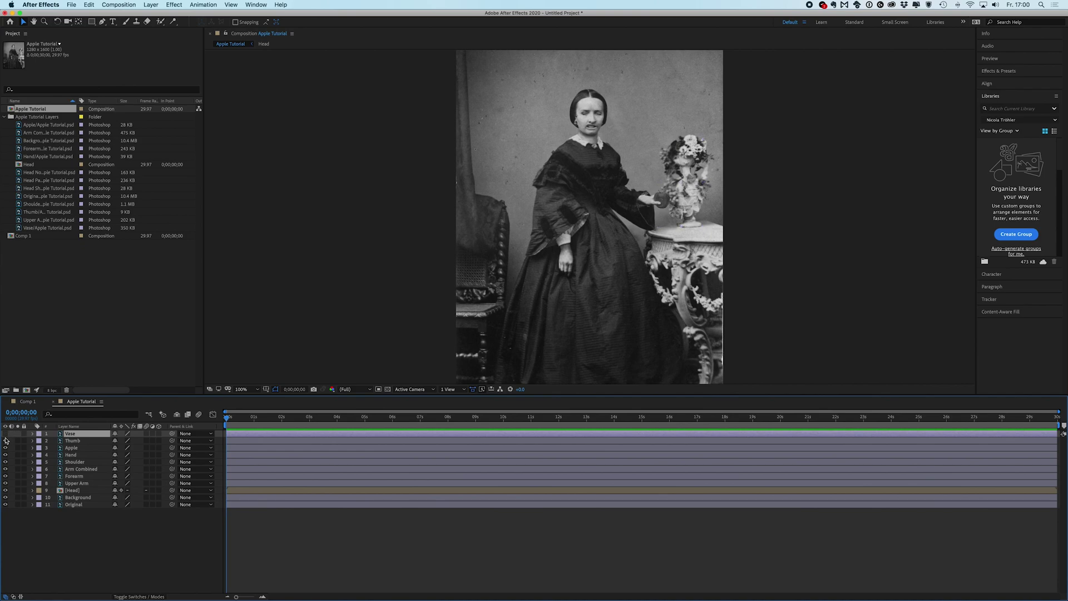
click(6, 434)
drag(7, 437, 5, 490)
Place advanced puppet pins on the Arm Combined layer at the elbow and upper arm
click(78, 470)
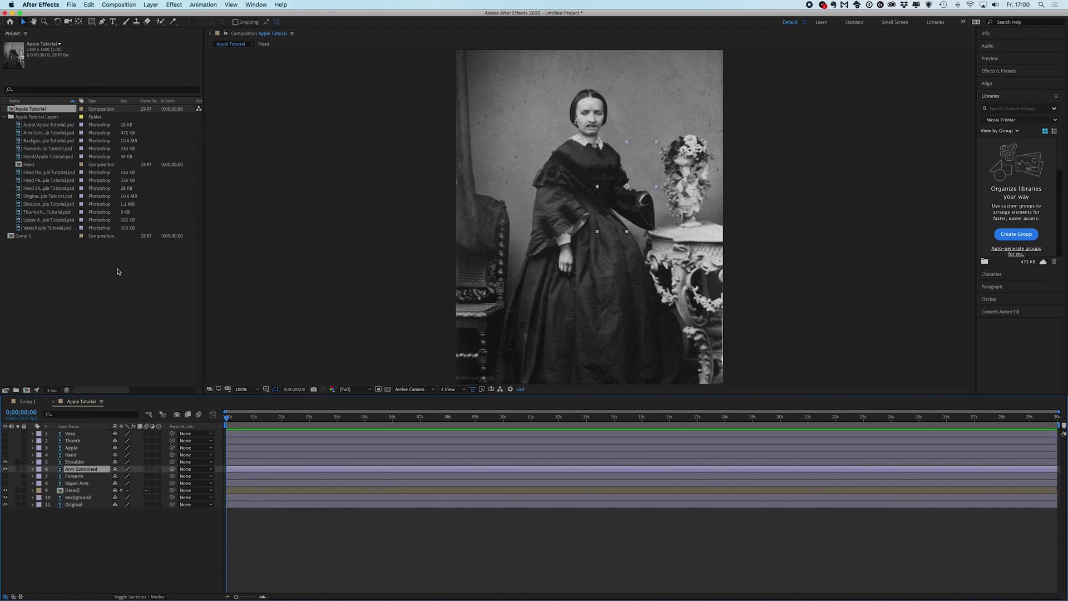
click(175, 24)
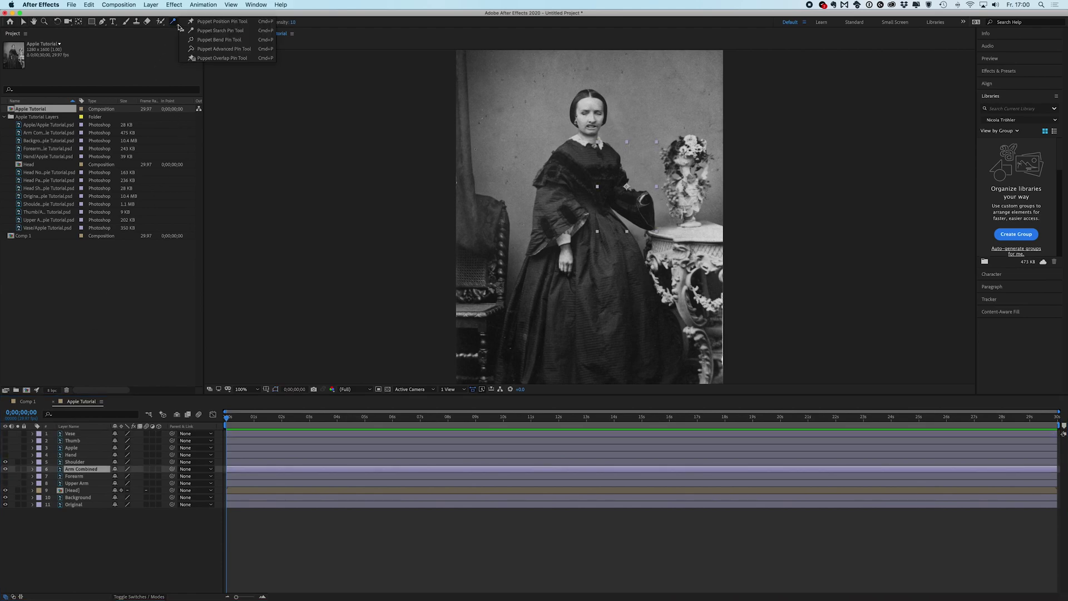
click(223, 49)
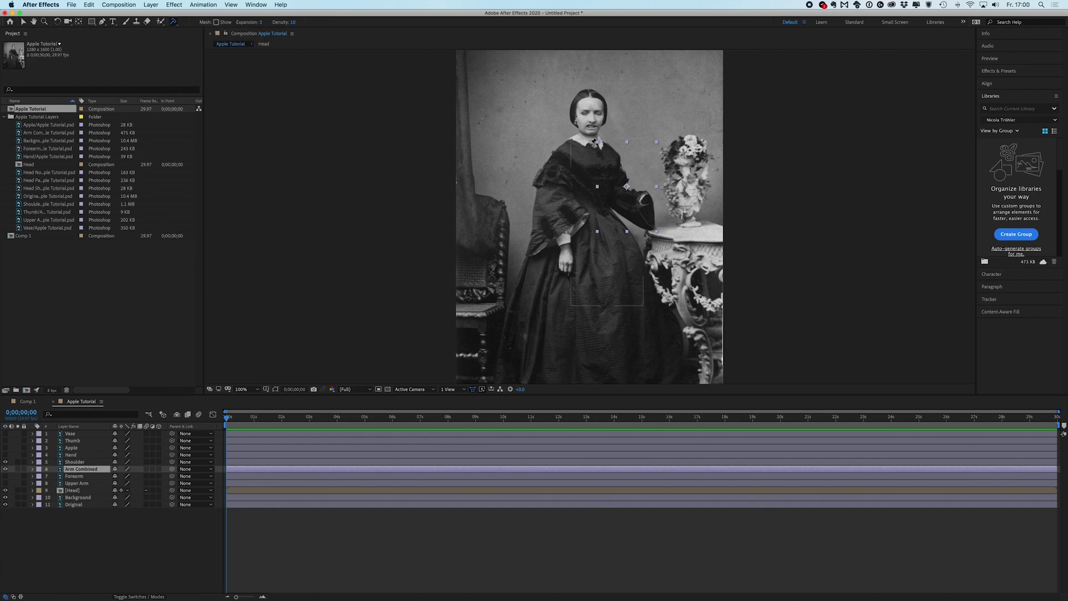
click(646, 198)
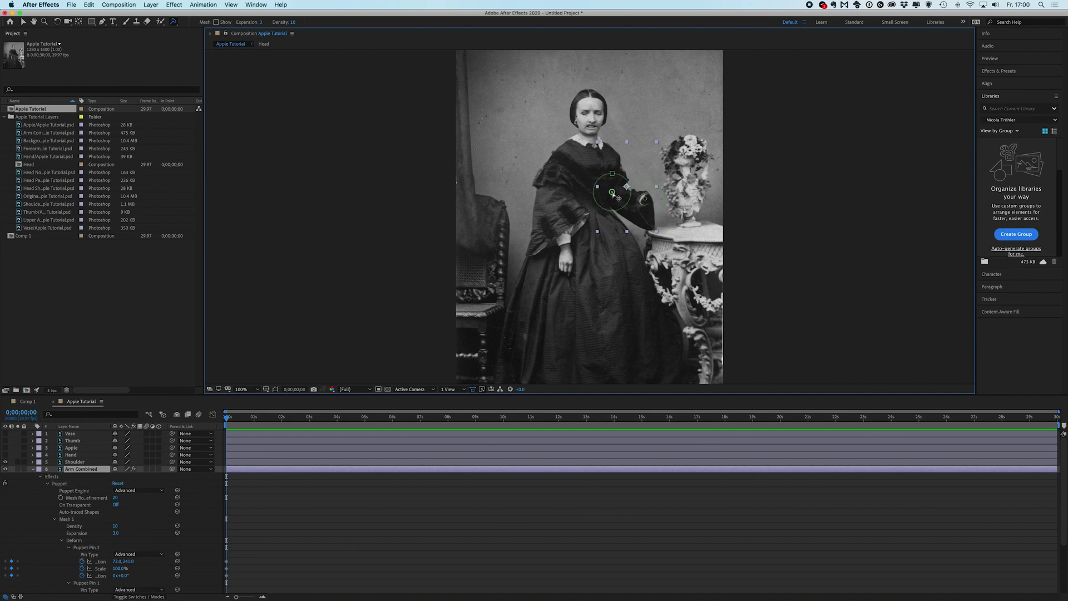
click(613, 192)
click(612, 153)
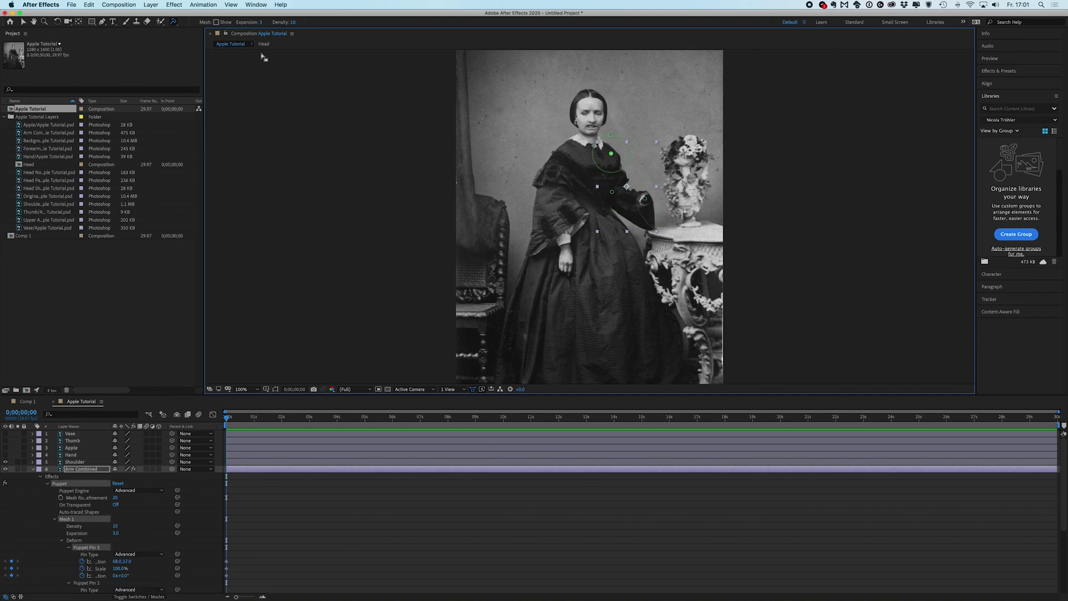
Add a starch pin on the forearm and a pin at the shoulder
click(173, 23)
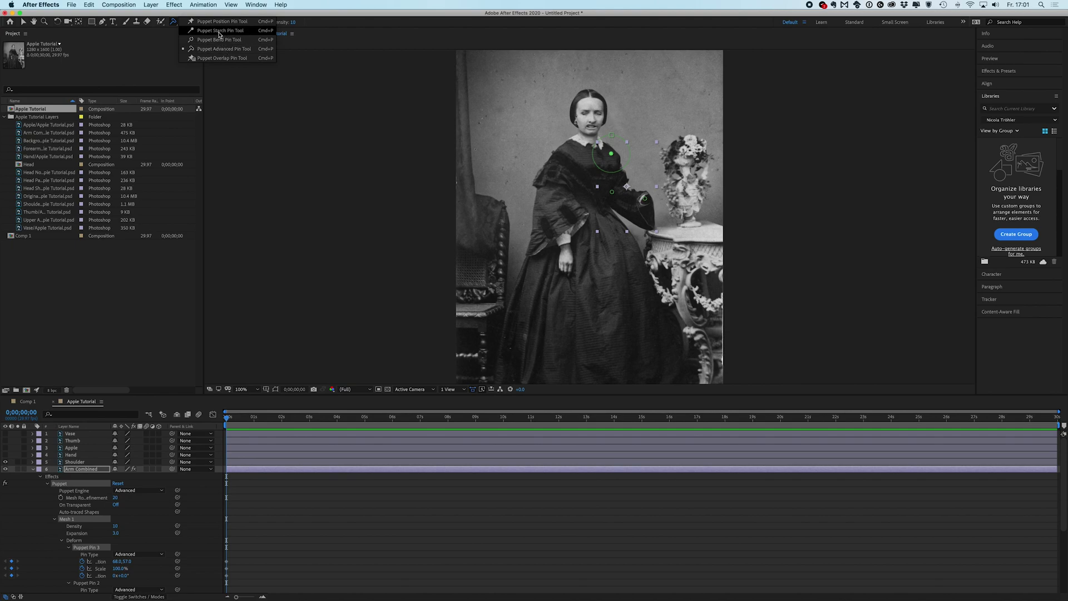
click(219, 32)
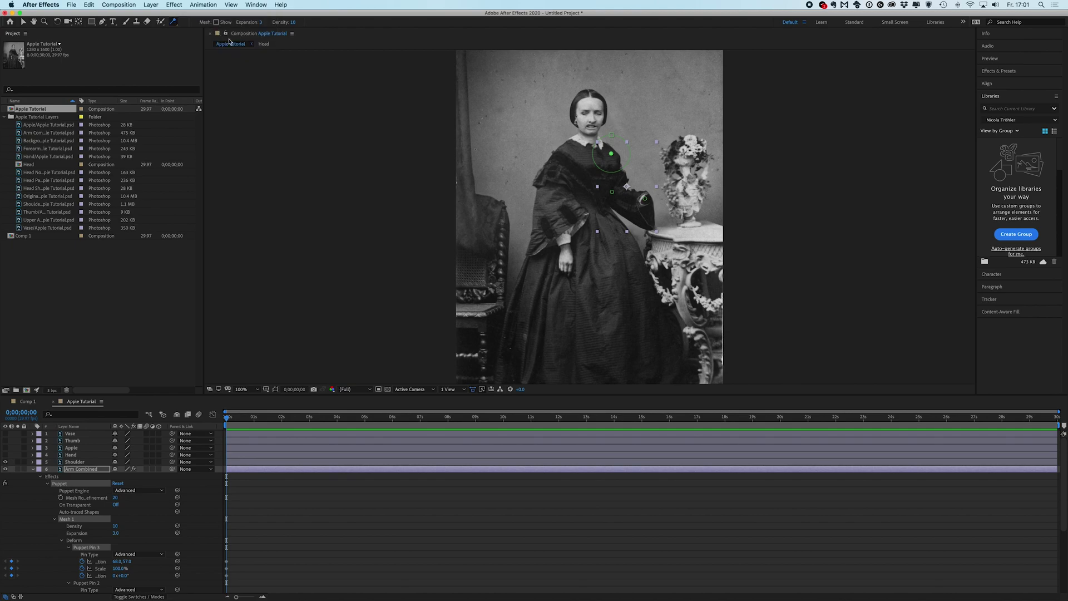
click(627, 199)
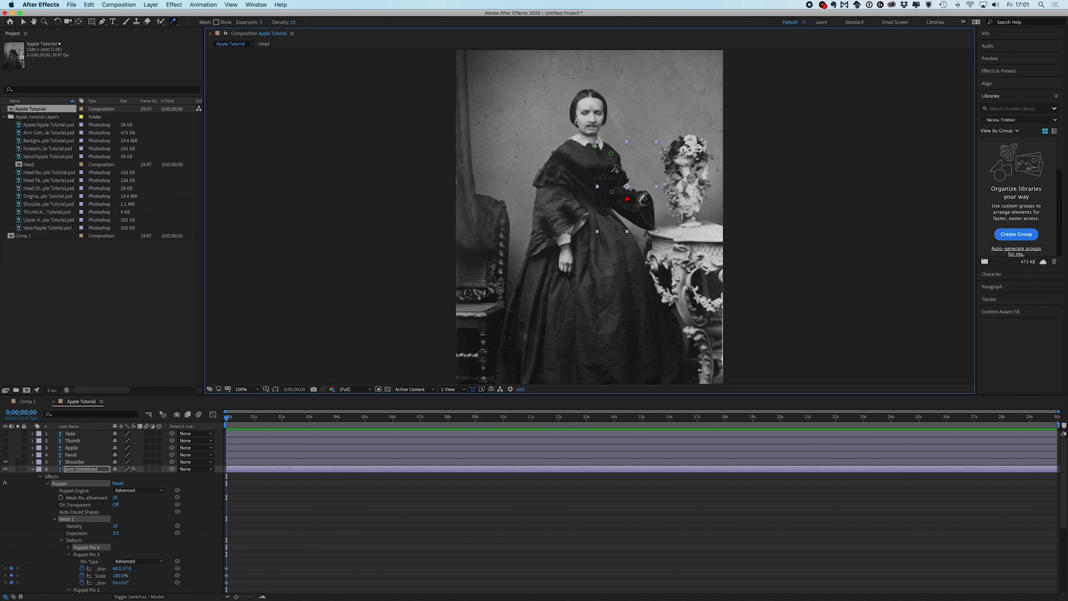
click(611, 171)
At the one-second mark, drag the arm pin up to raise the hand into a new pose
key(=)
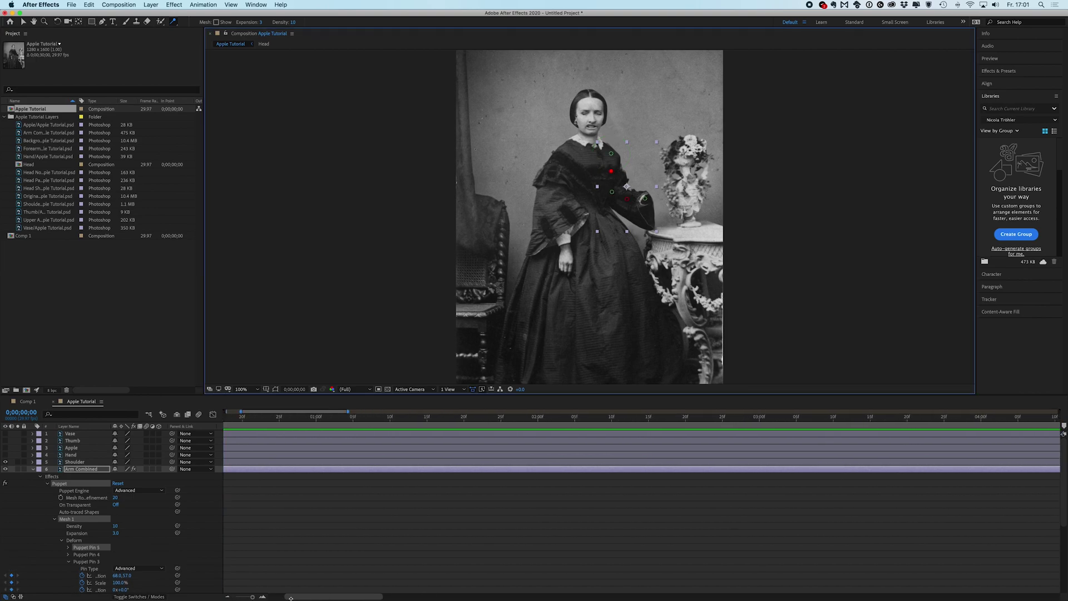
key(minus)
key(minus)
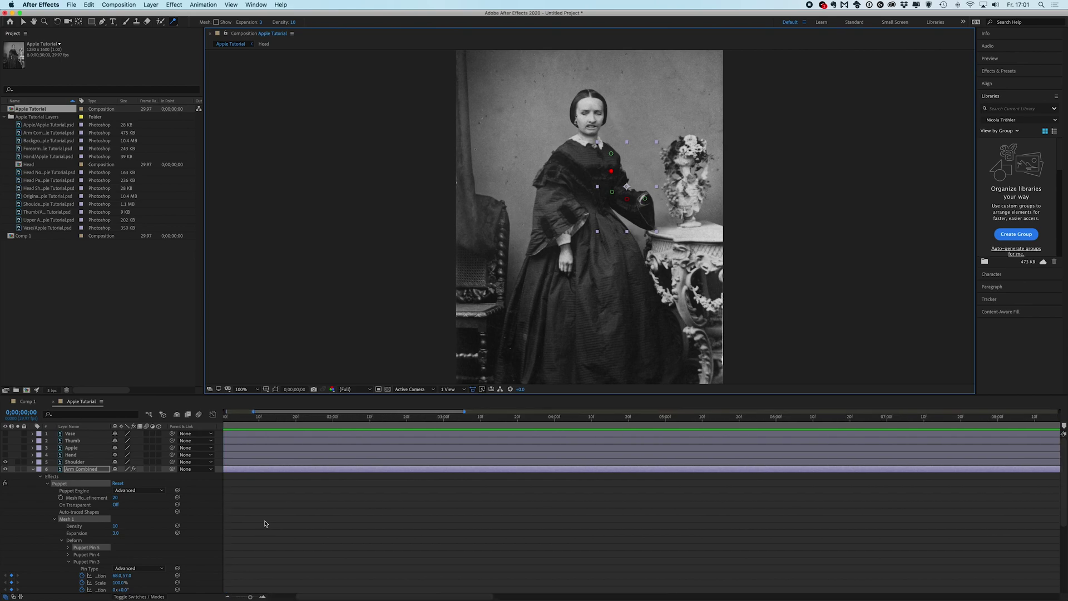
drag(305, 597, 277, 596)
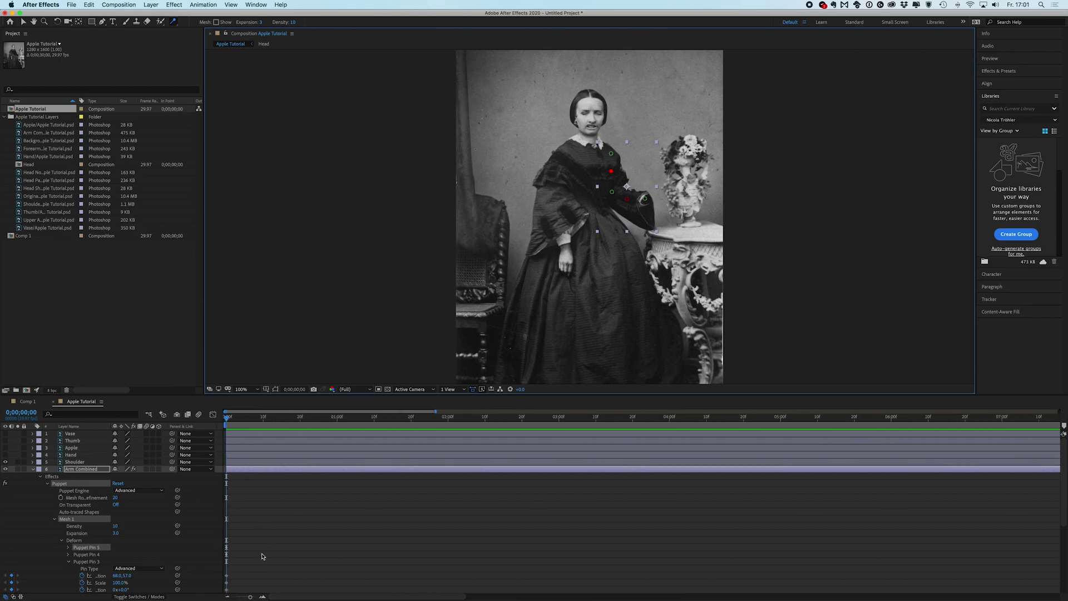
drag(229, 420, 337, 419)
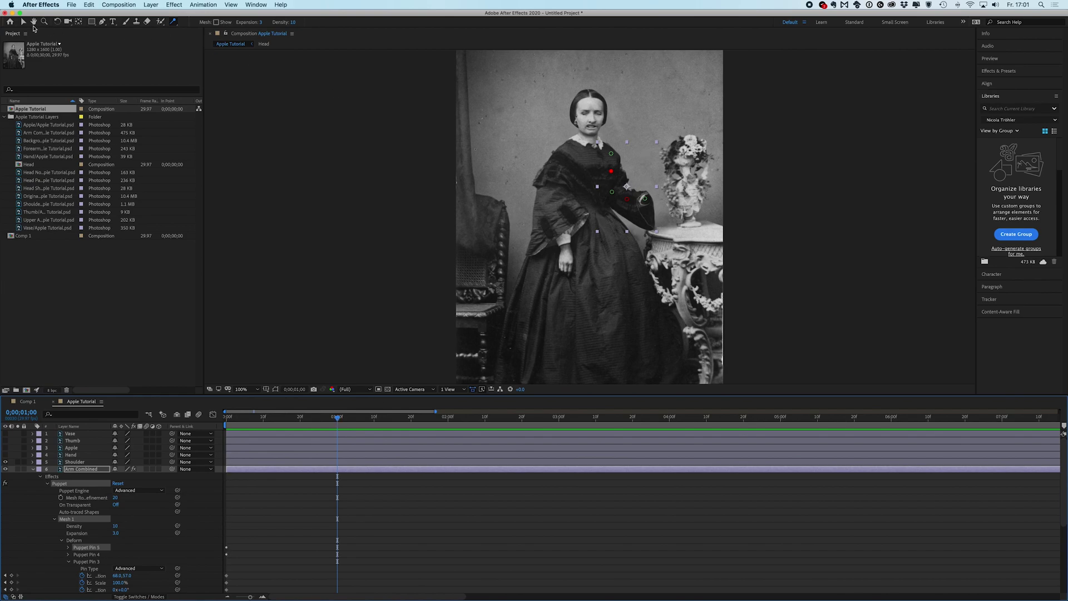
click(24, 22)
mouse_move(645, 200)
mouse_down()
mouse_move(666, 176)
mouse_move(633, 155)
mouse_move(634, 186)
mouse_up()
click(610, 153)
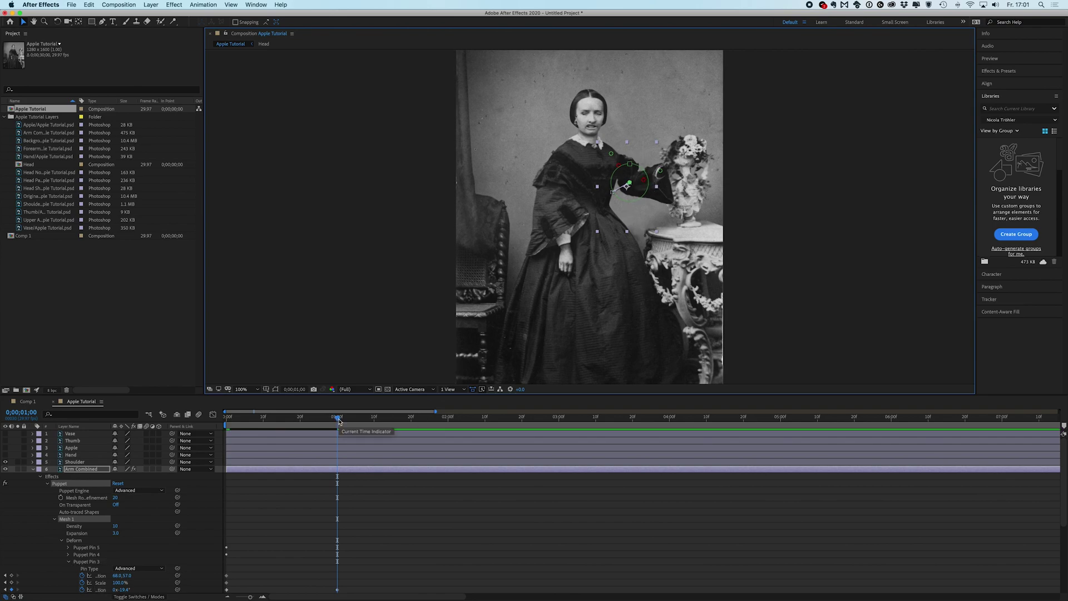
drag(337, 418, 295, 421)
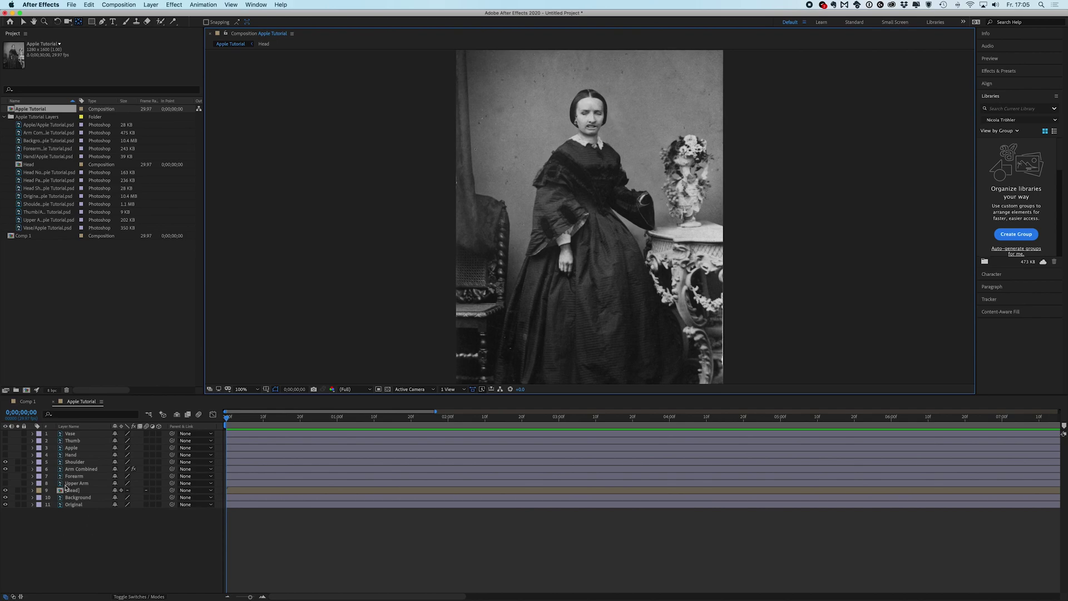
Delete Arm Combined, show Forearm and Upper Arm, and move their anchor points to the elbow and shoulder
click(77, 469)
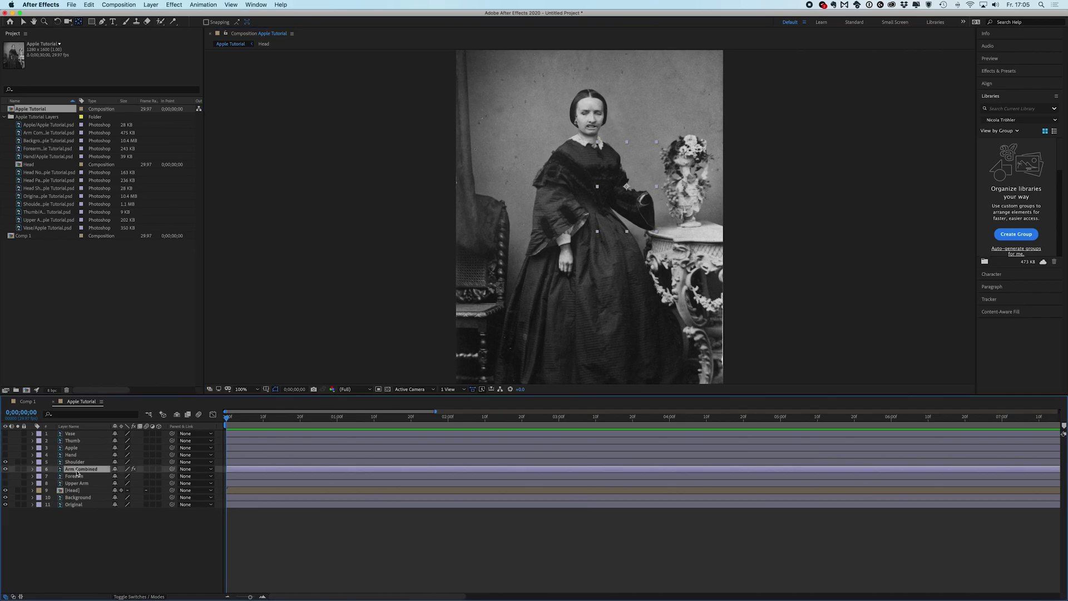
key(Delete)
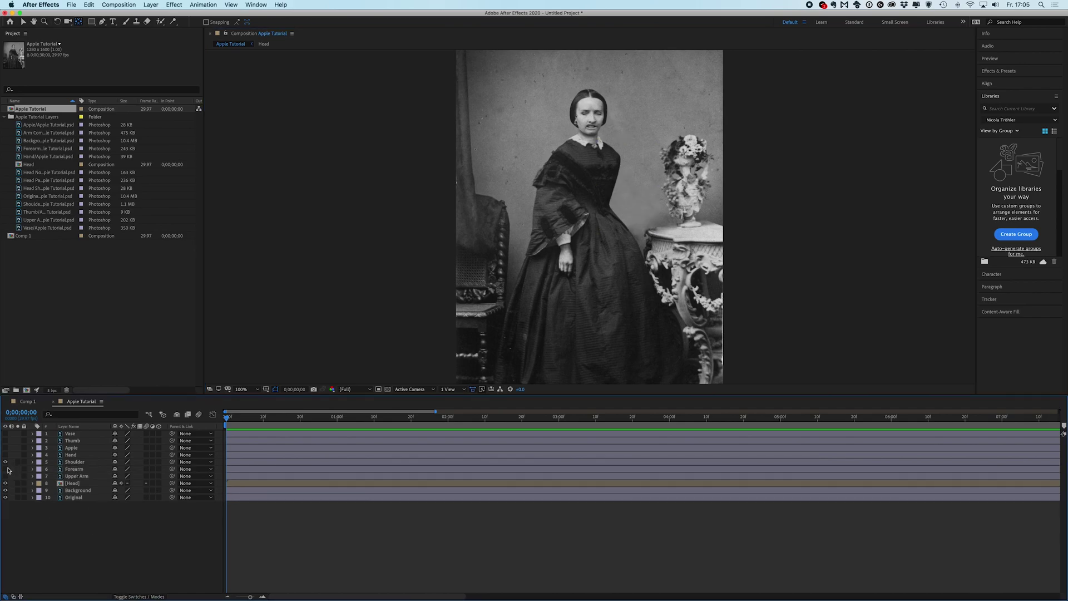
drag(8, 470, 6, 476)
click(73, 469)
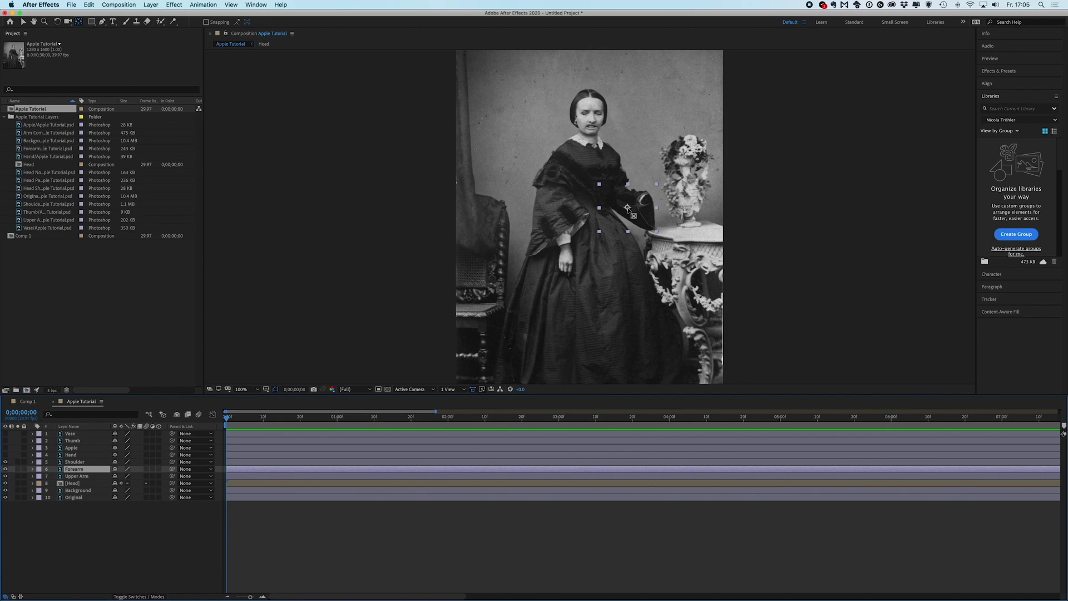
drag(626, 210, 610, 193)
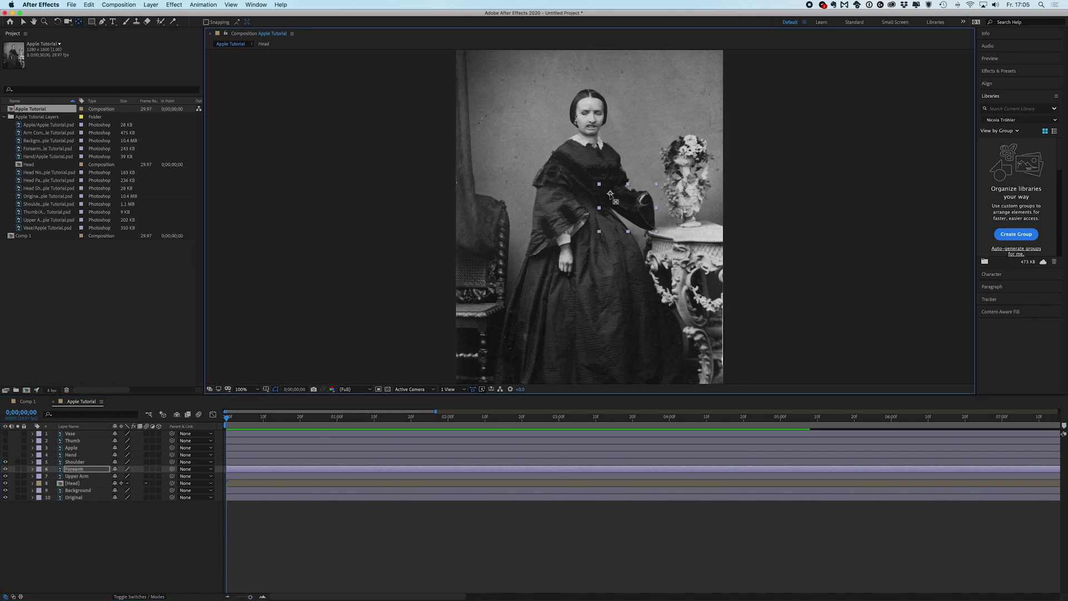
click(78, 476)
drag(614, 177, 608, 150)
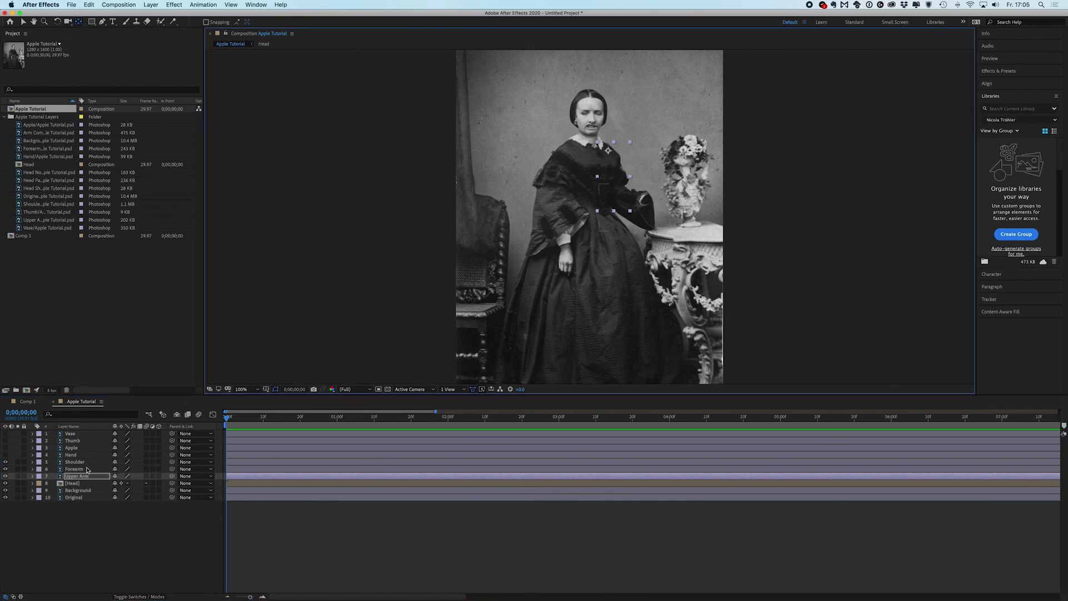
Show the Hand and Apple layers, moving the hand's anchor point to the wrist
click(71, 454)
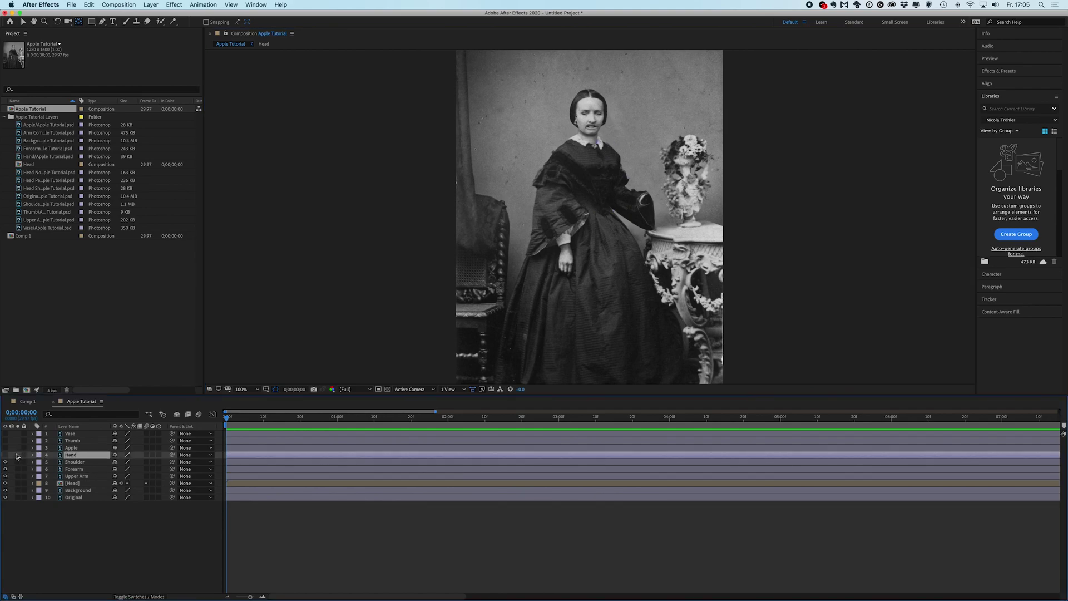
click(5, 454)
drag(655, 205, 650, 204)
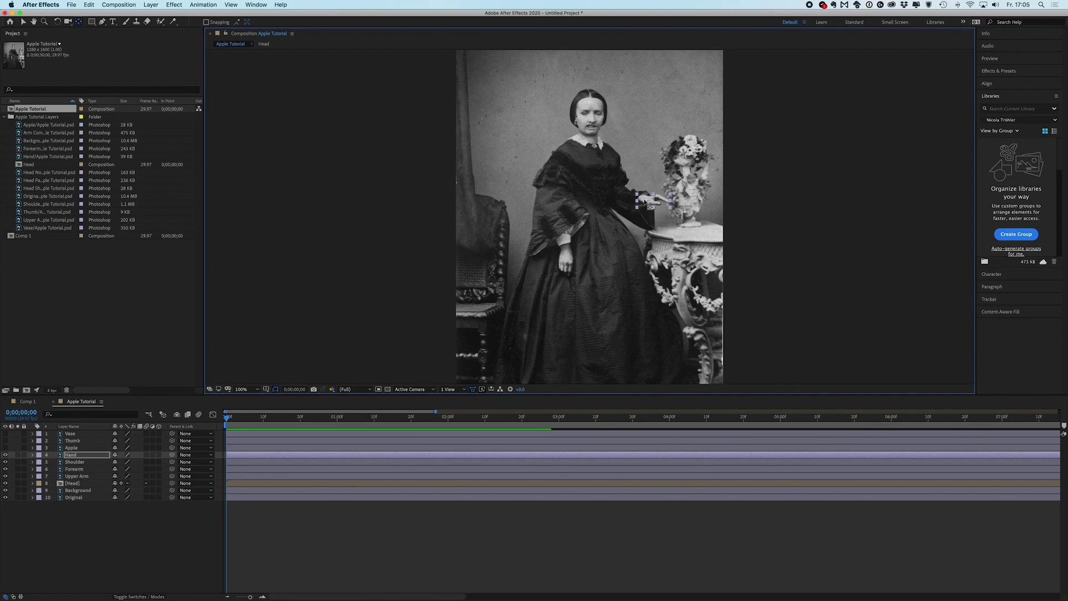
click(71, 448)
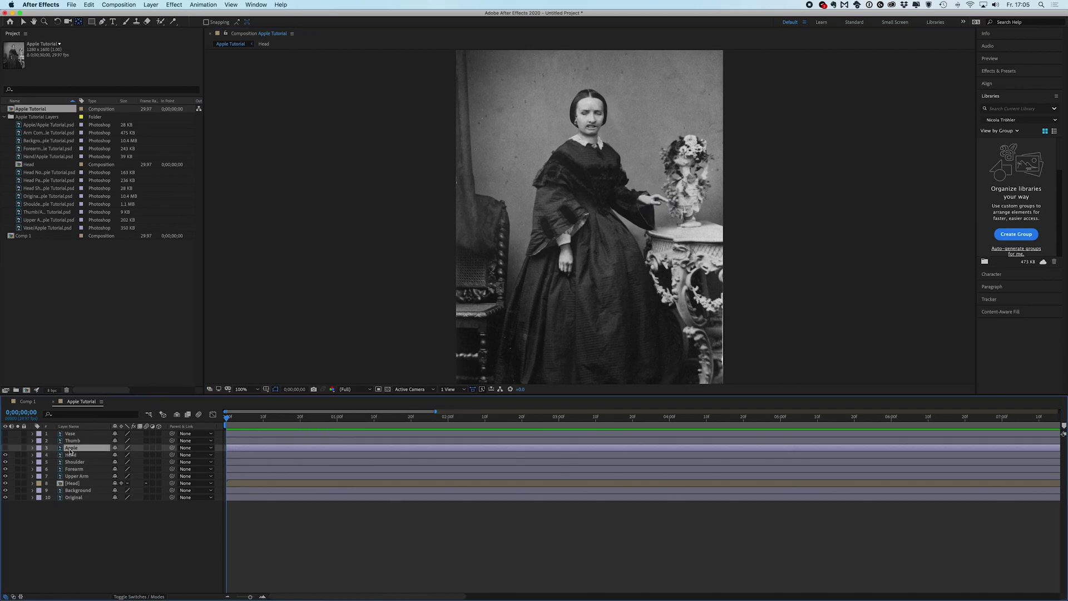
click(6, 448)
click(76, 434)
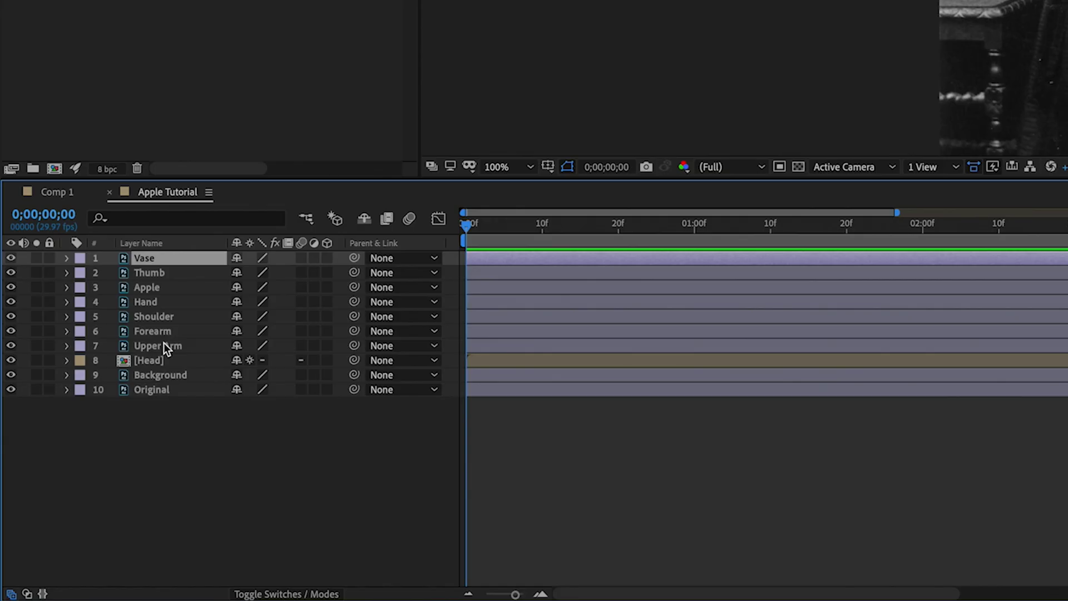
click(164, 345)
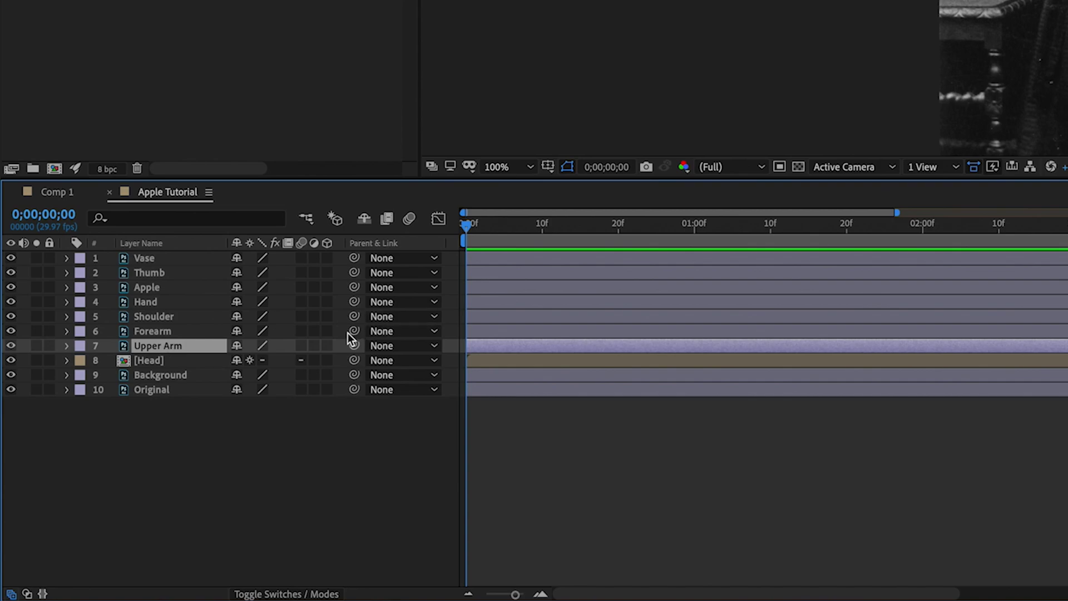
Parent Forearm to Upper Arm, Hand to Forearm, and Thumb to Hand with the pick whip
drag(354, 330, 170, 348)
click(158, 303)
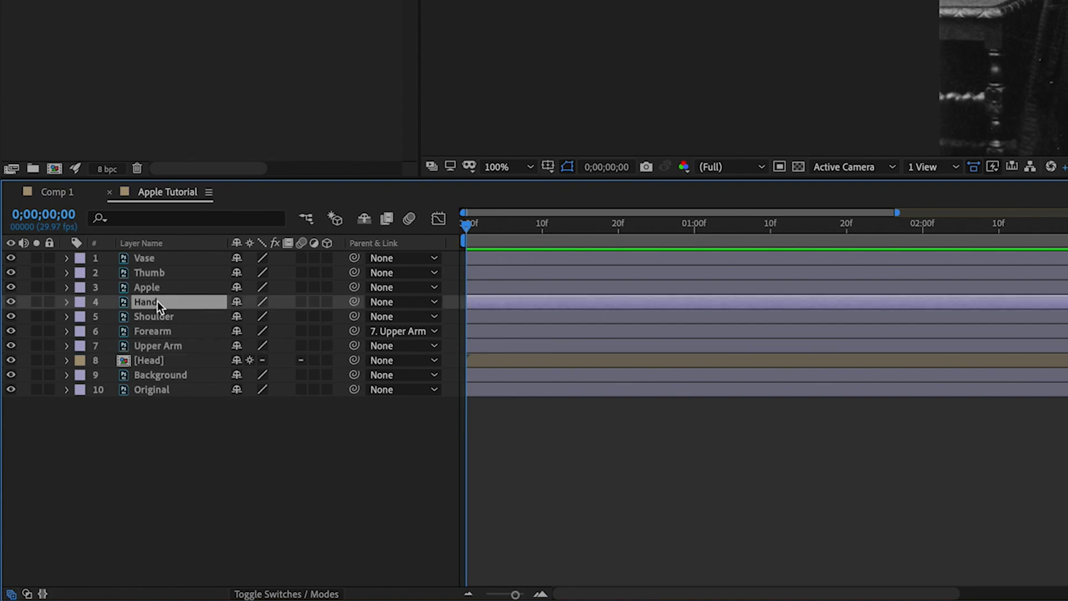
drag(351, 301, 168, 332)
click(152, 291)
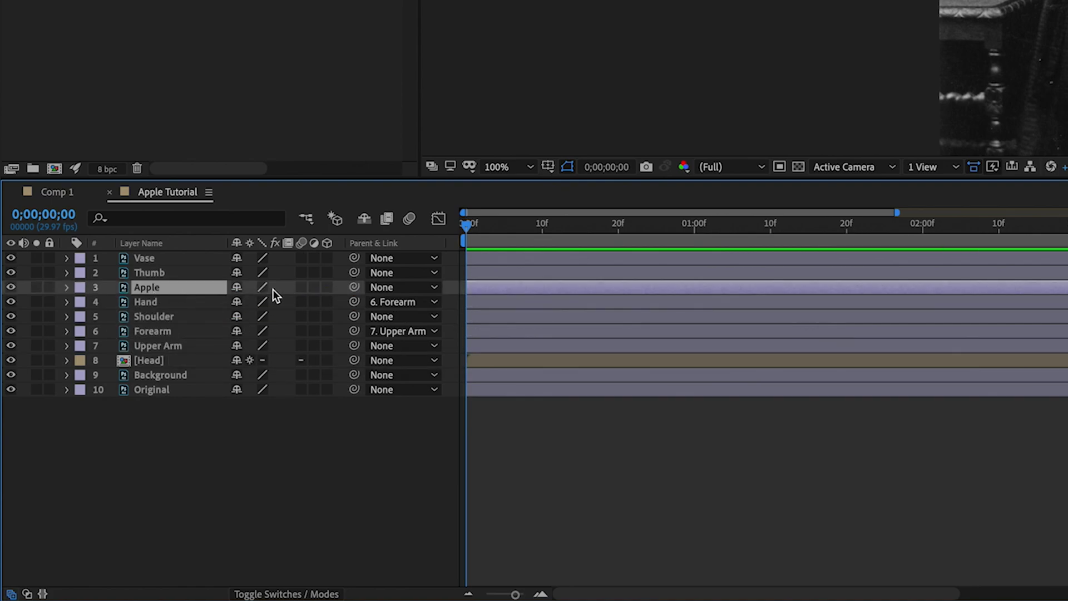
click(195, 274)
drag(352, 275, 189, 299)
click(155, 348)
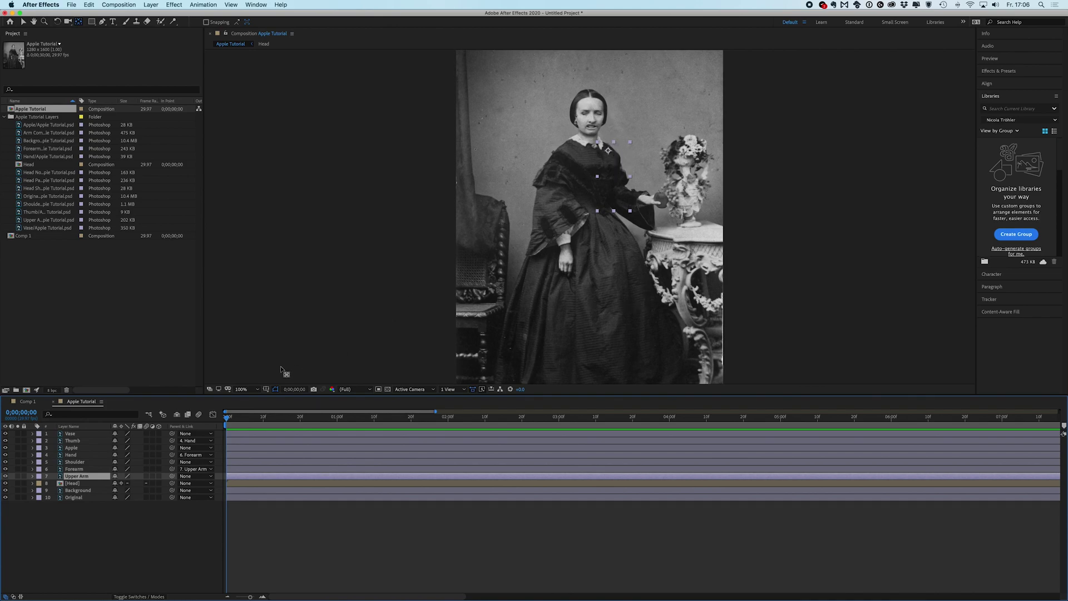
Lower the Upper Arm to Y 489 and key its rotation backward at frame 0
key(p)
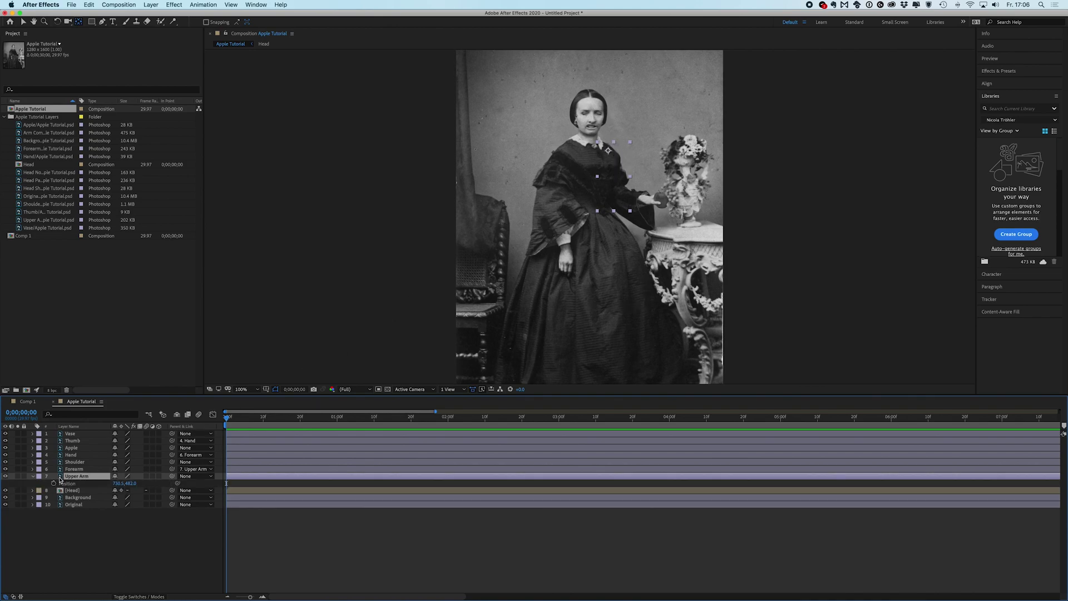
drag(134, 483, 138, 483)
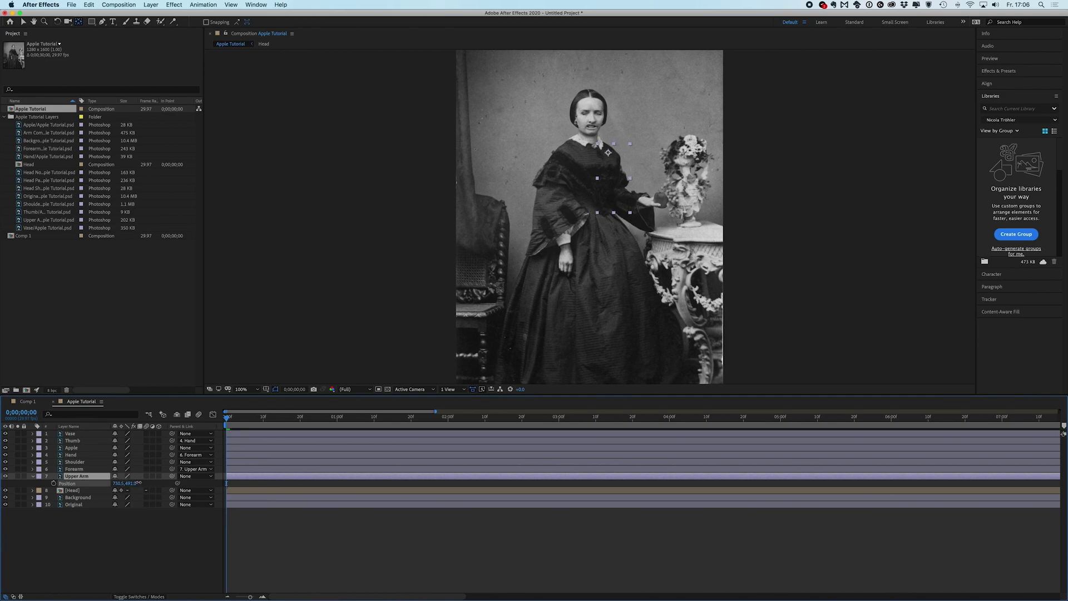
click(87, 477)
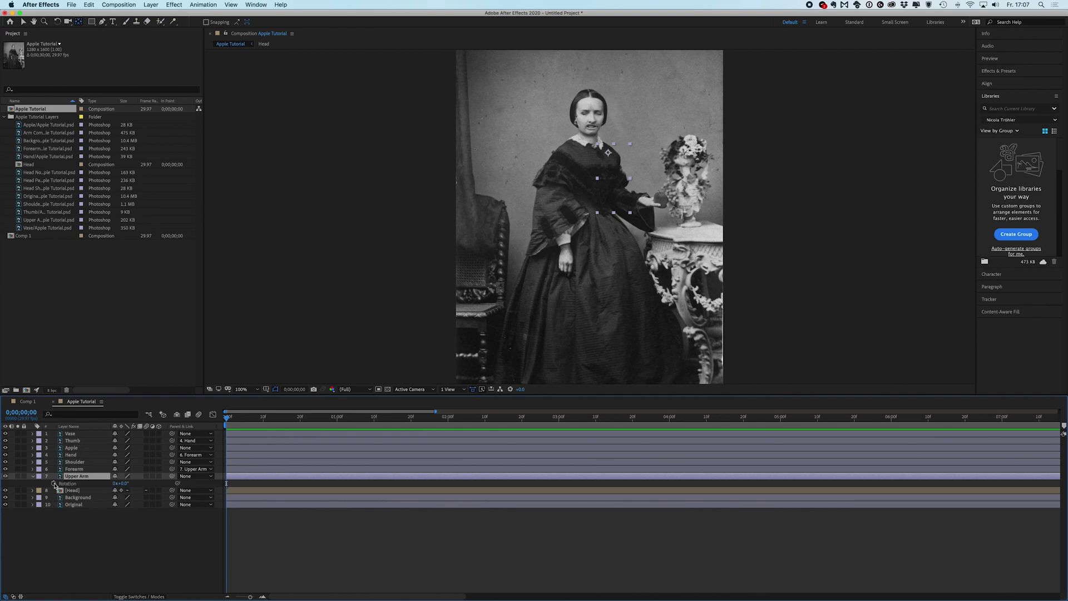
click(54, 482)
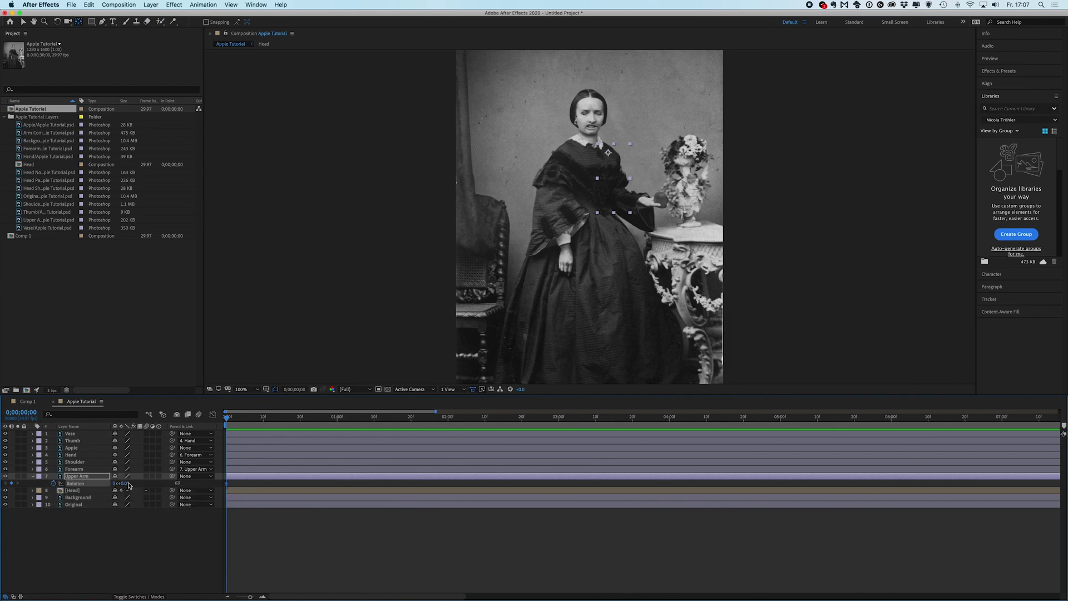
drag(125, 484, 115, 484)
Bend the Forearm's rotation to about +12°
click(87, 470)
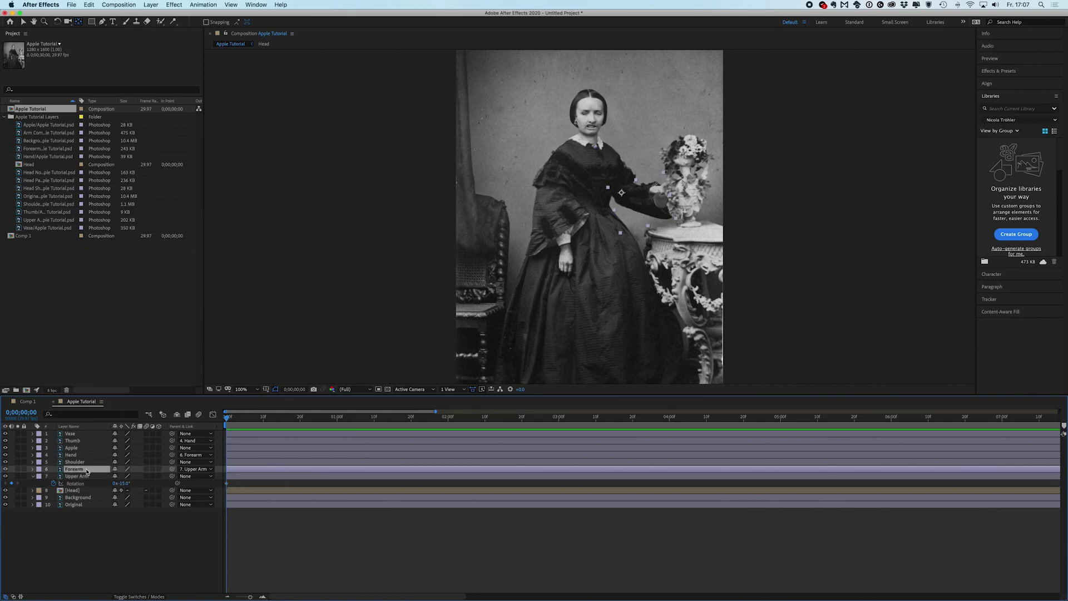
key(p)
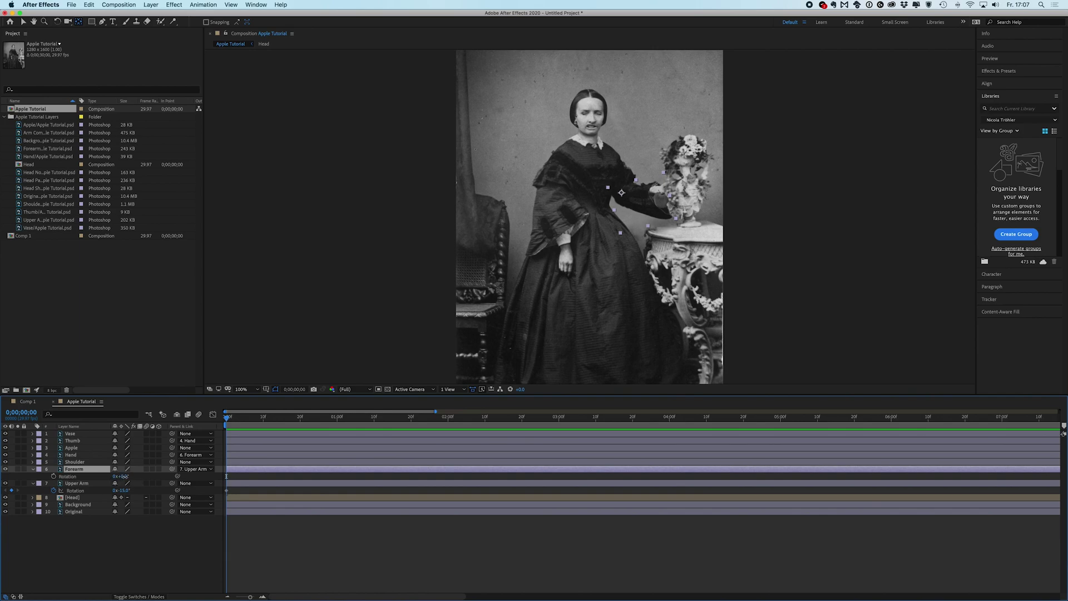
mouse_move(123, 476)
mouse_down()
mouse_move(136, 477)
mouse_move(118, 491)
mouse_up()
click(86, 484)
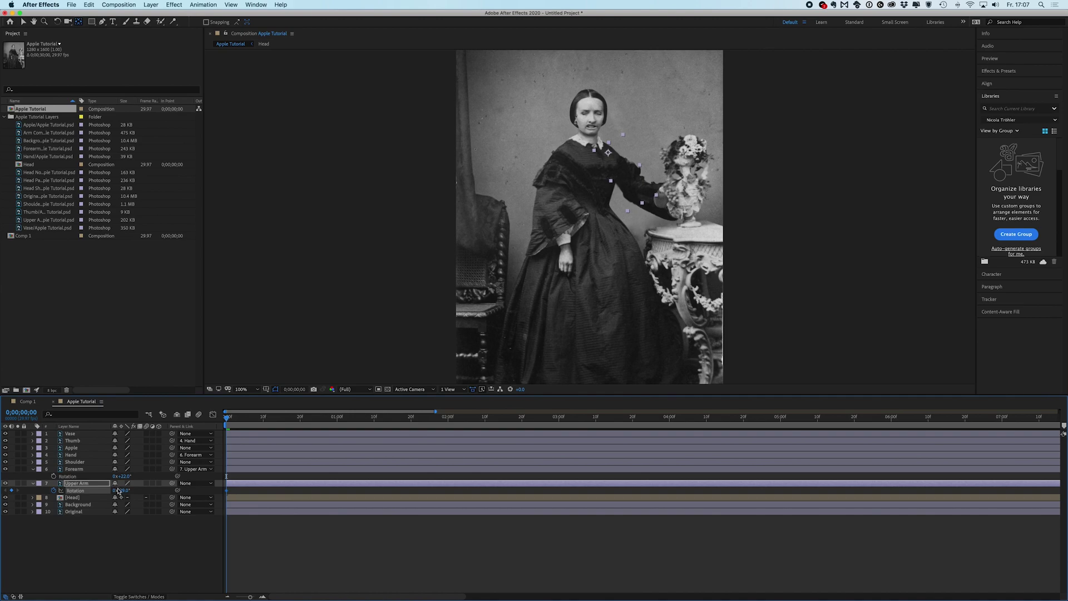
click(75, 448)
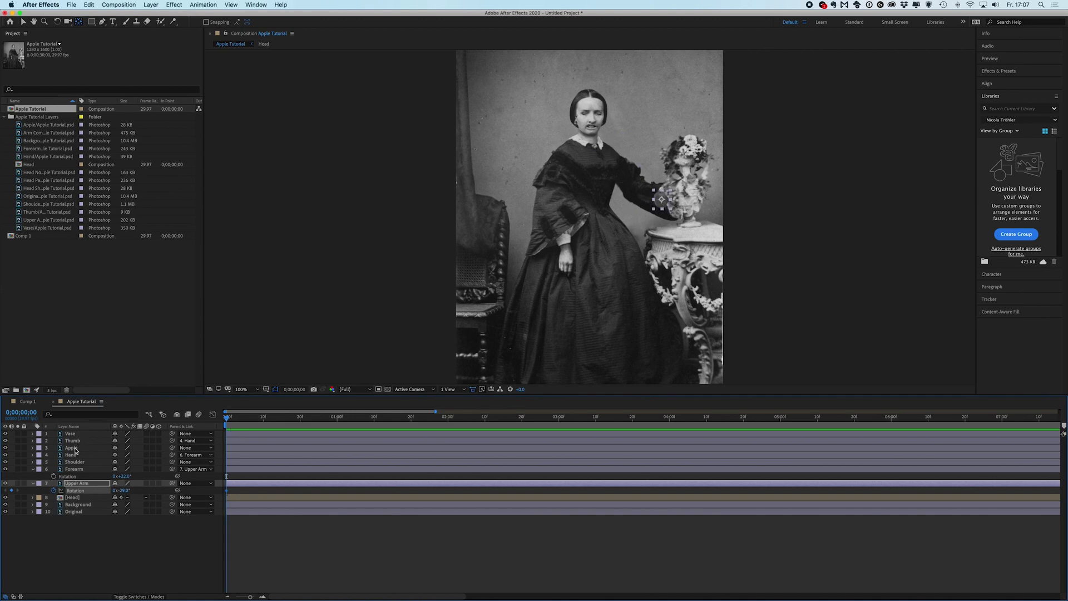
Hide the apple, key Forearm rotation at frame 0, and swing the upper arm to about -1° at one second
click(6, 448)
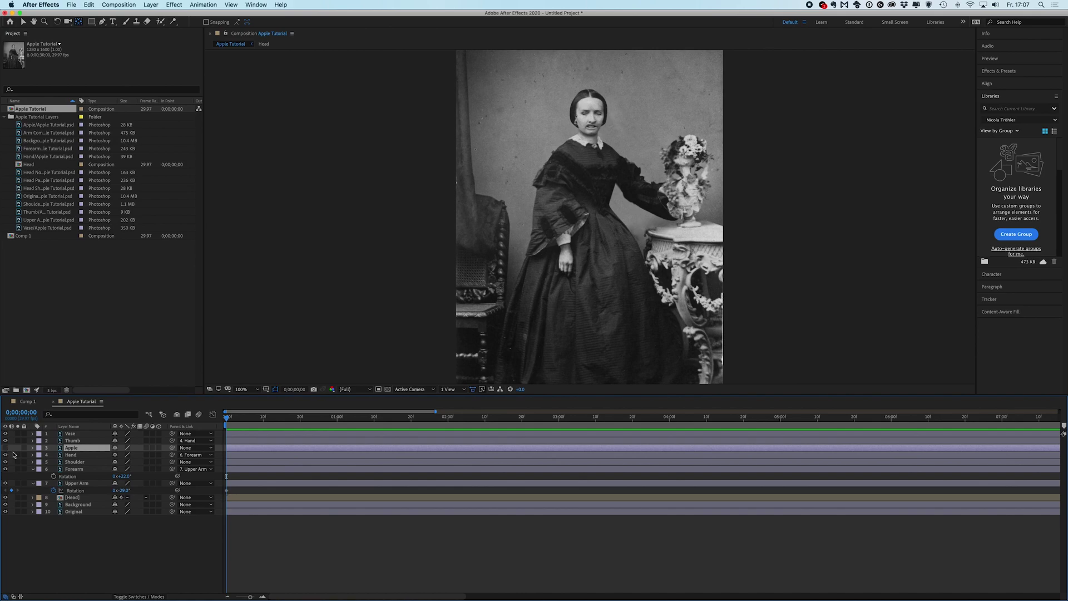
click(54, 476)
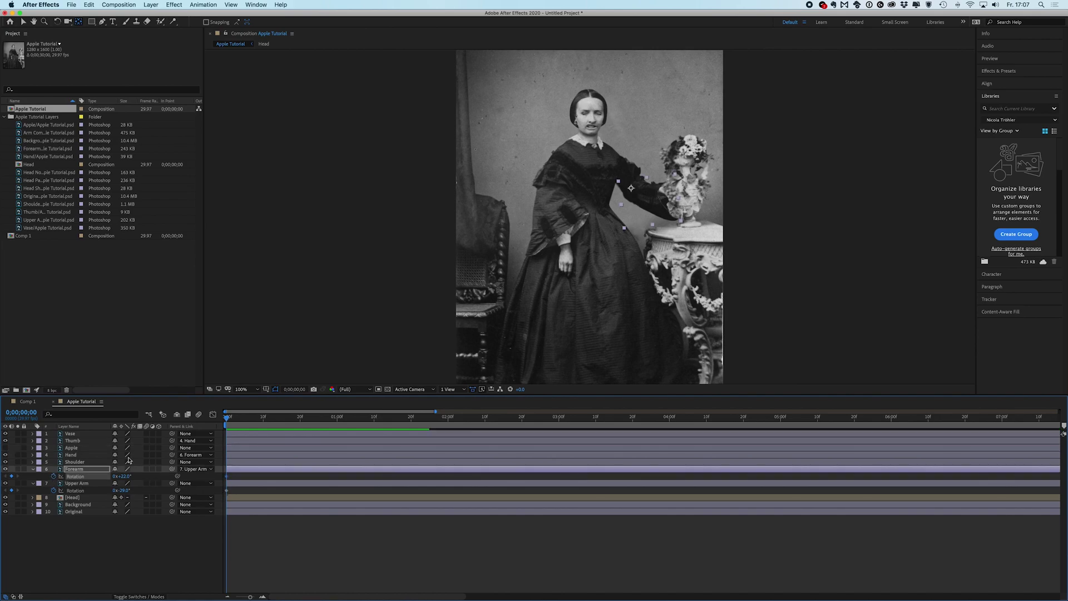
drag(256, 420, 340, 429)
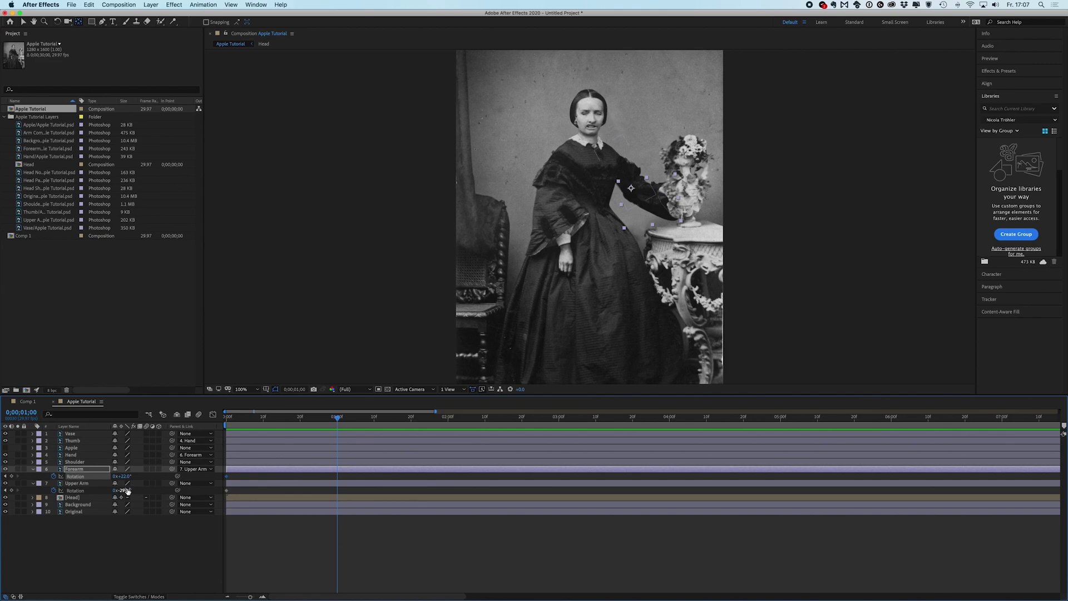
mouse_move(122, 490)
mouse_down()
mouse_move(139, 490)
mouse_move(111, 477)
mouse_up()
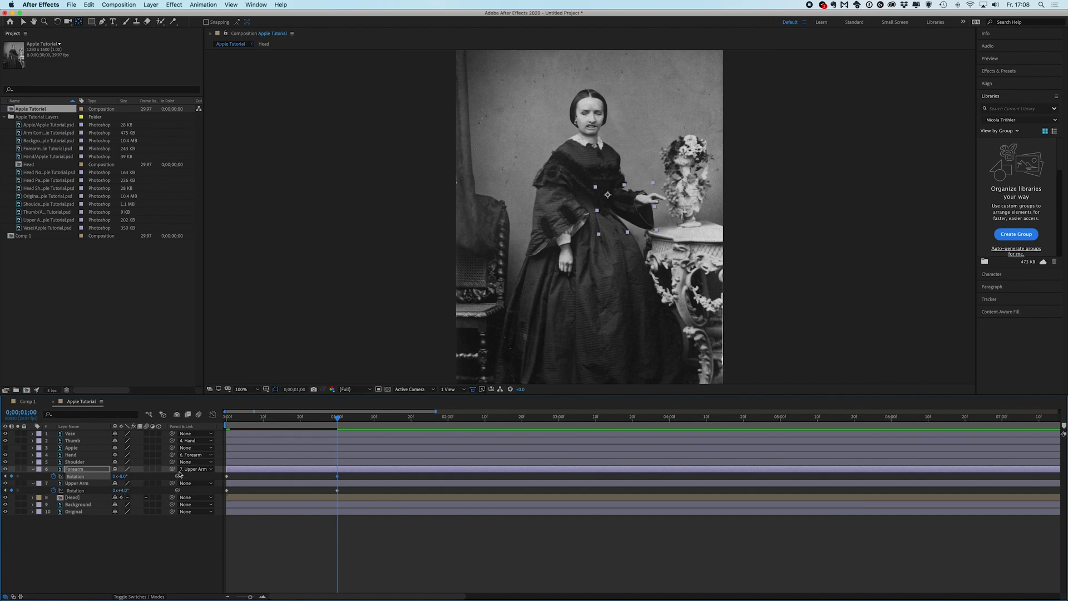
Scrub the timeline back to preview the arm swinging toward the vase
mouse_move(334, 412)
mouse_down()
mouse_move(206, 420)
mouse_move(341, 423)
mouse_up()
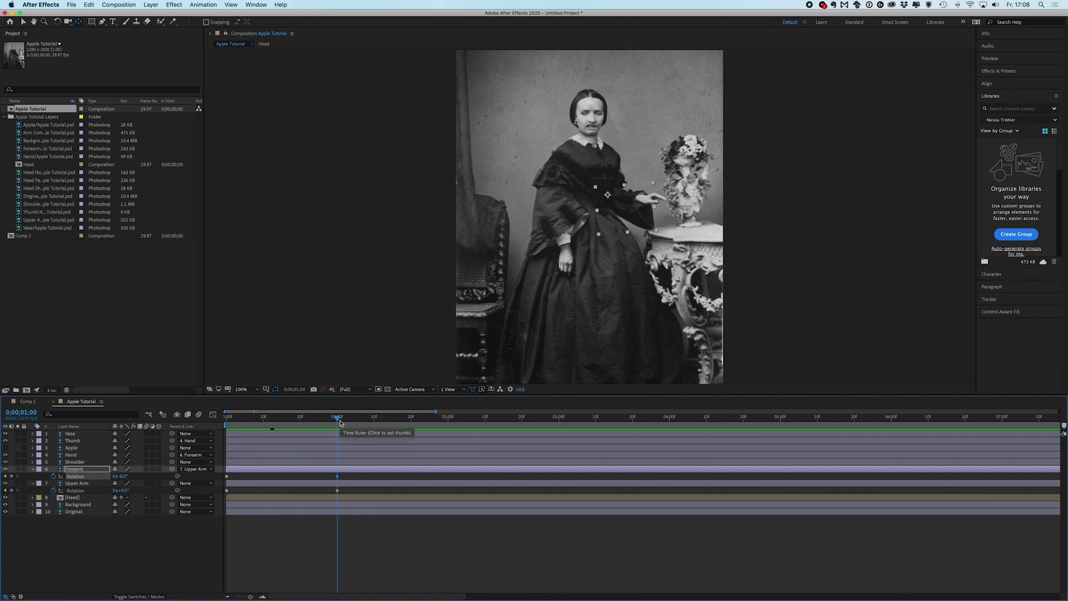
mouse_move(341, 422)
mouse_down()
mouse_move(231, 424)
mouse_move(341, 423)
mouse_up()
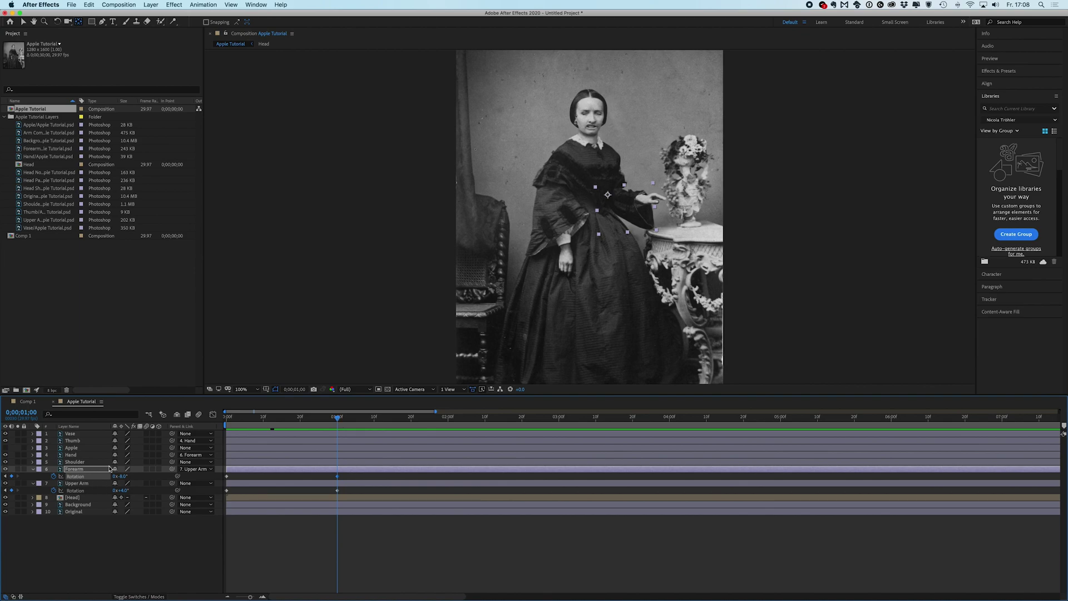
Add an upper-arm rotation keyframe near 1;10, then move it one frame earlier to 1;05
drag(337, 423, 374, 423)
drag(122, 492, 116, 493)
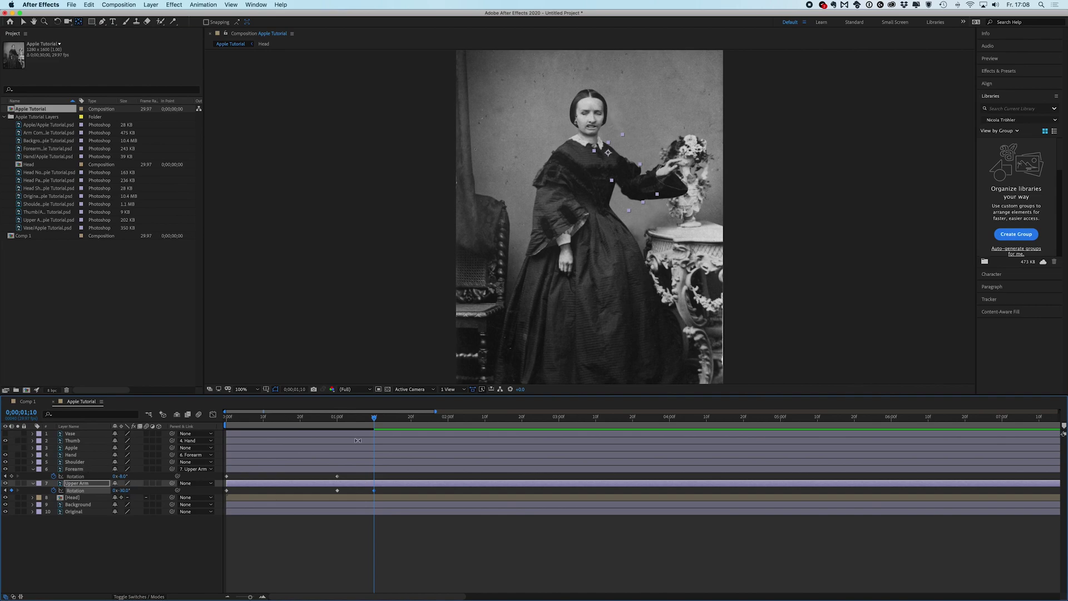
drag(374, 417, 207, 431)
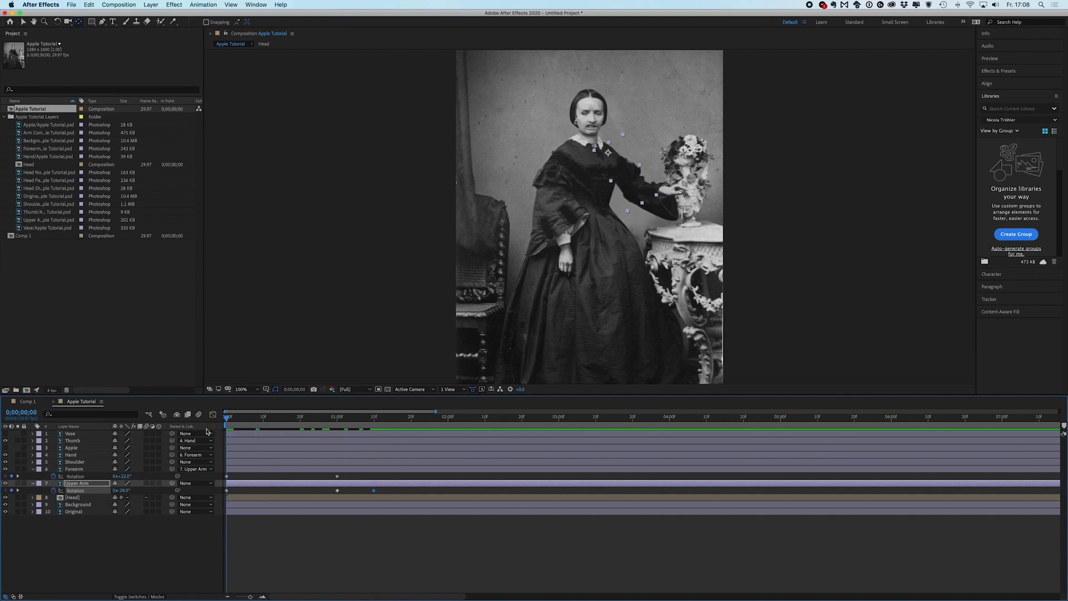
key(space)
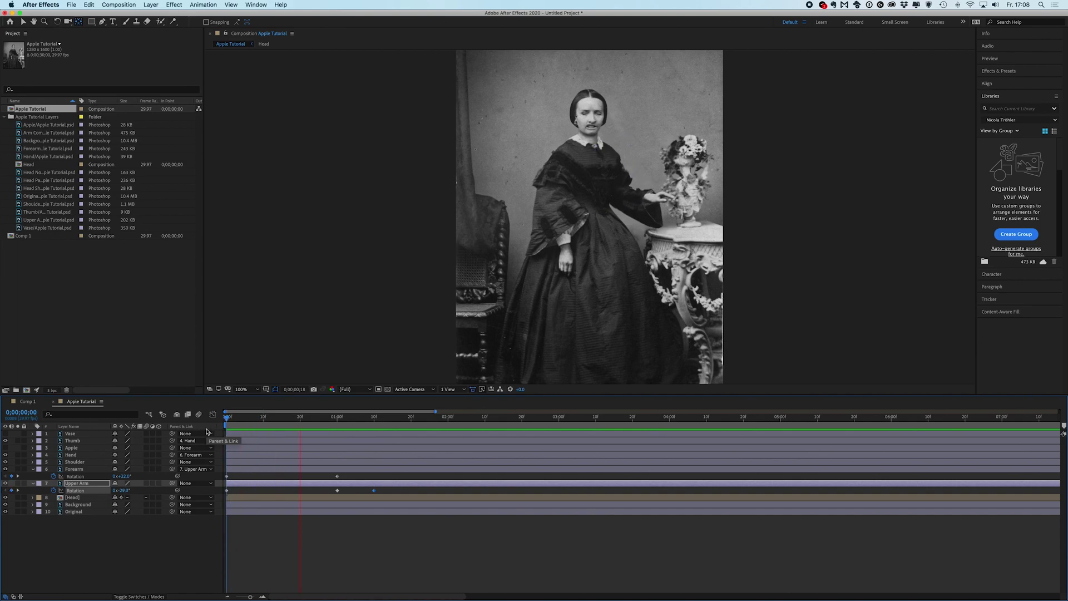
click(359, 422)
key(Page_Up)
drag(374, 491, 355, 493)
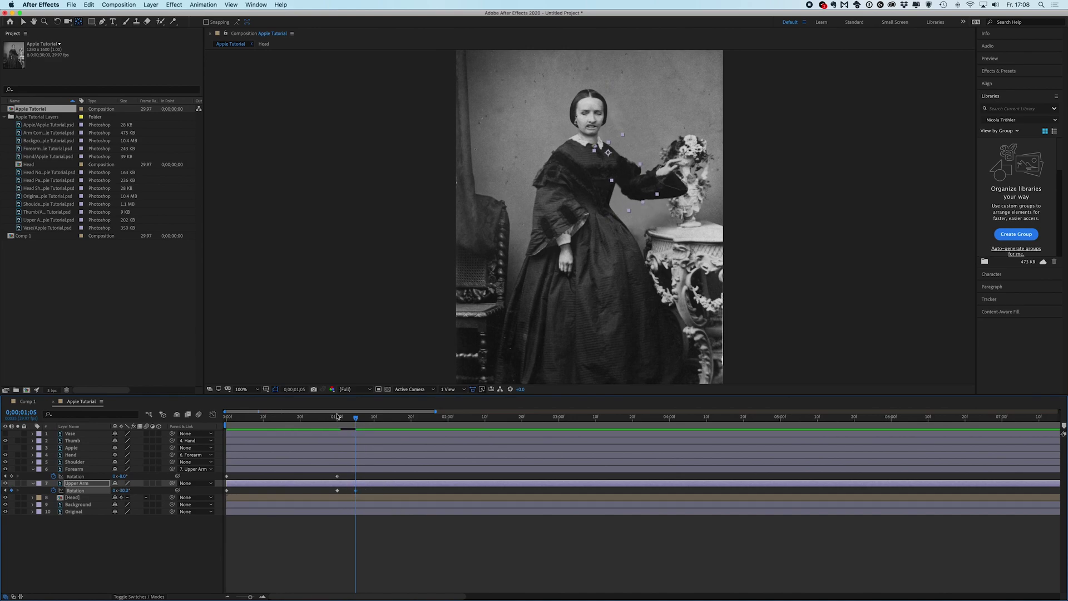
Rotate the forearm up to +2° at about 1;05 and preview the revised arm swing
drag(337, 418, 164, 415)
key(space)
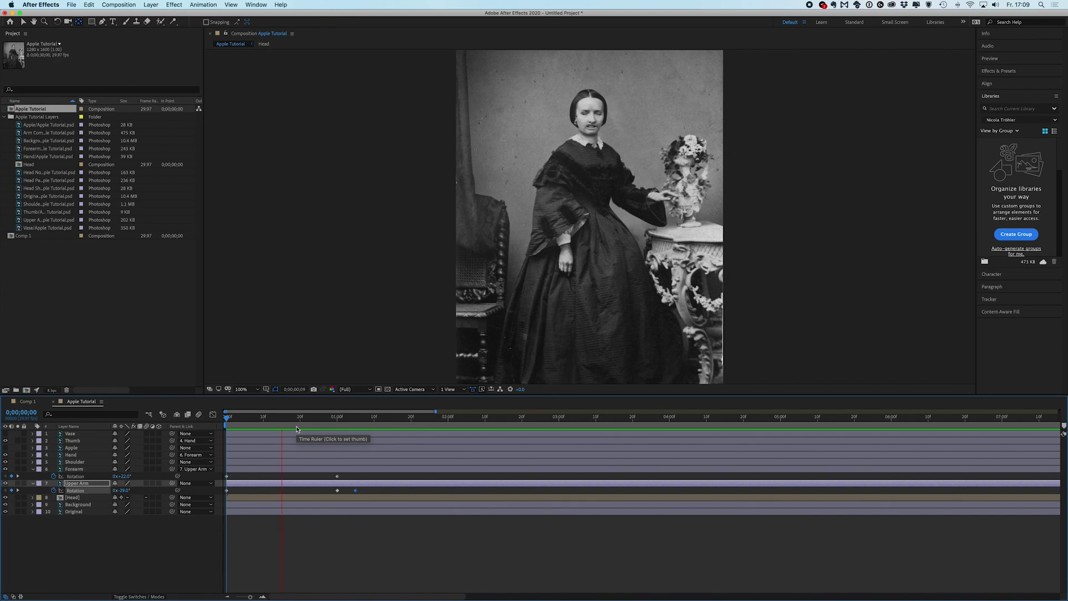
key(space)
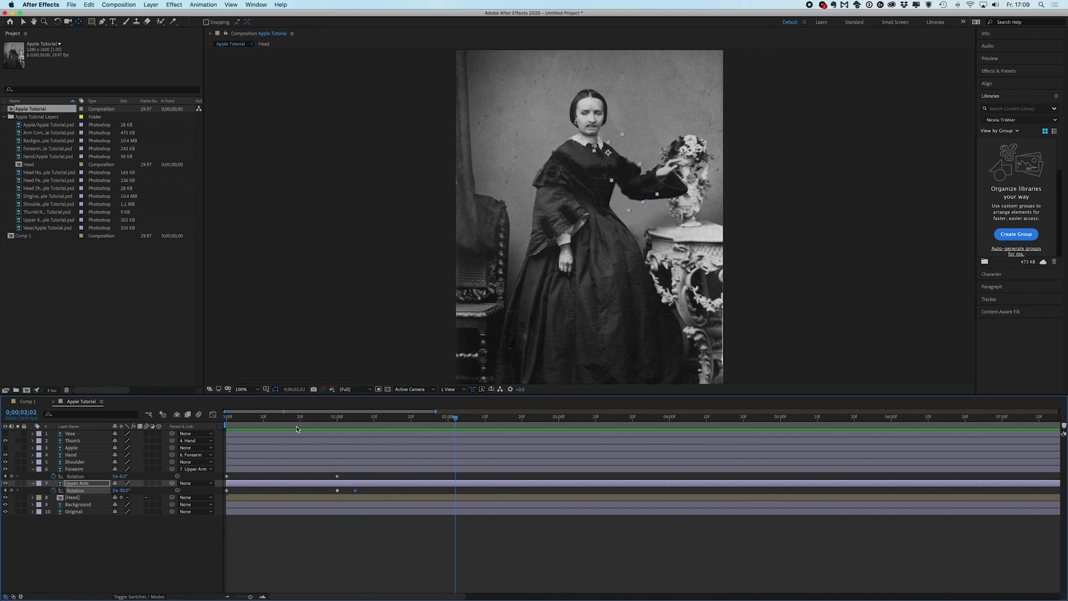
mouse_move(356, 418)
mouse_down()
mouse_move(345, 418)
mouse_move(356, 421)
mouse_up()
drag(123, 476, 118, 476)
key(space)
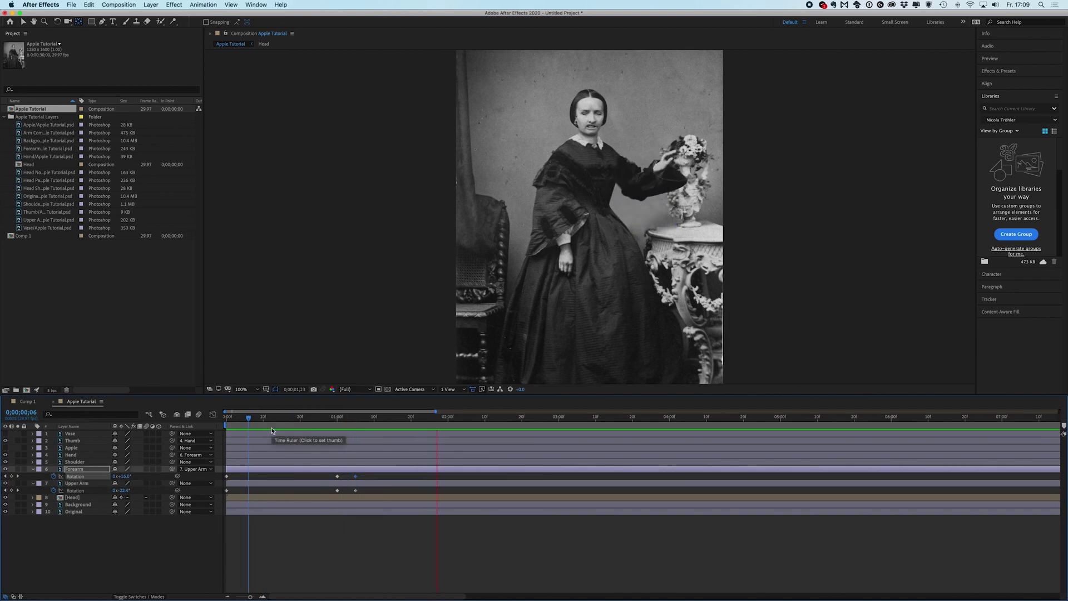
key(space)
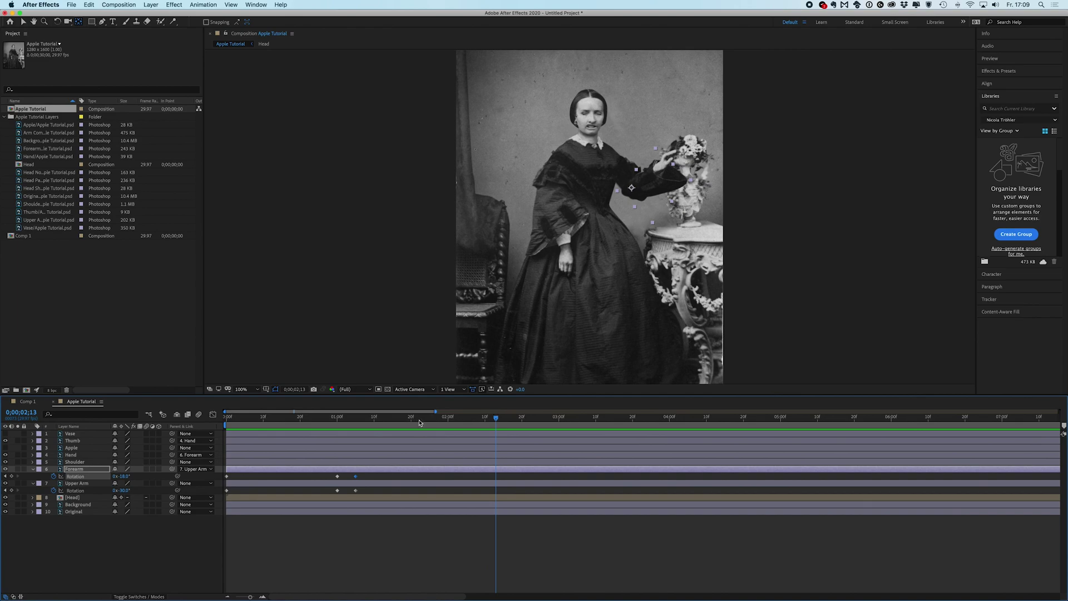
drag(425, 423, 165, 433)
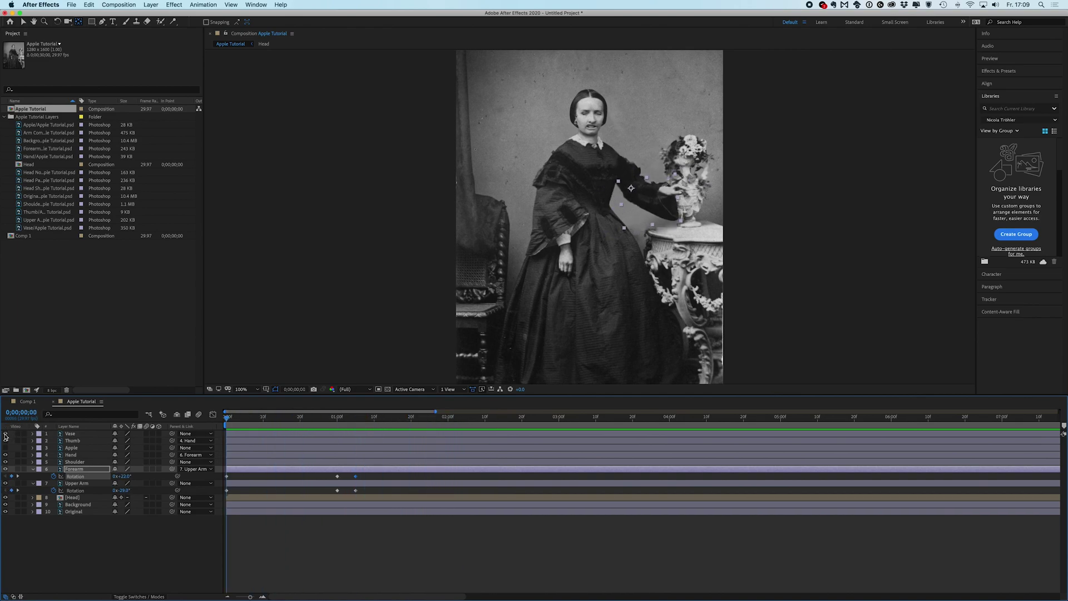
Trim the Vase layer to end at one second, check the frames around it, and select the Head layer
drag(227, 420, 340, 424)
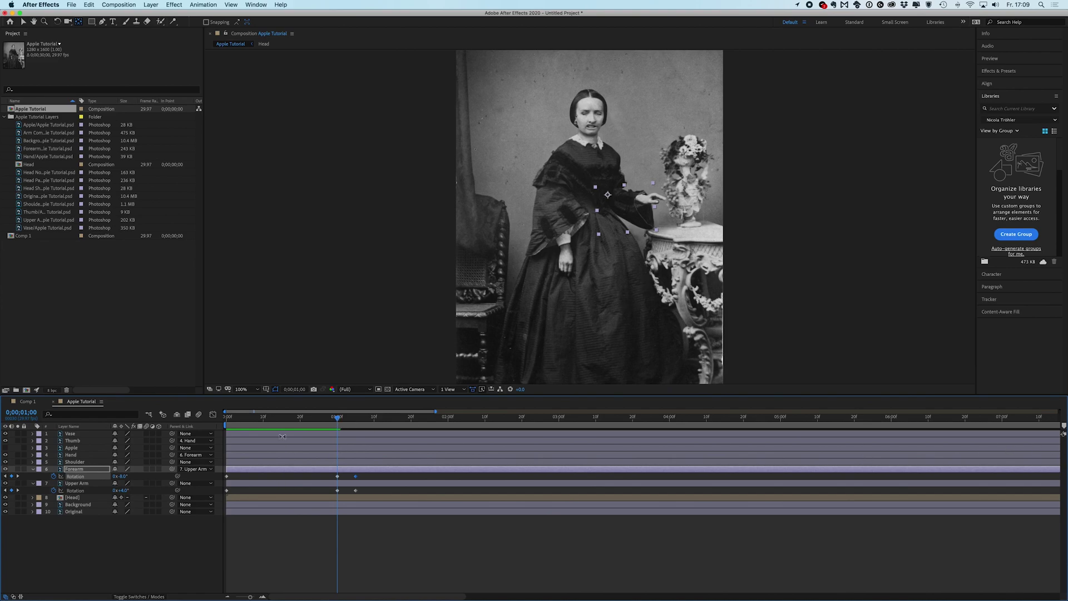
click(300, 436)
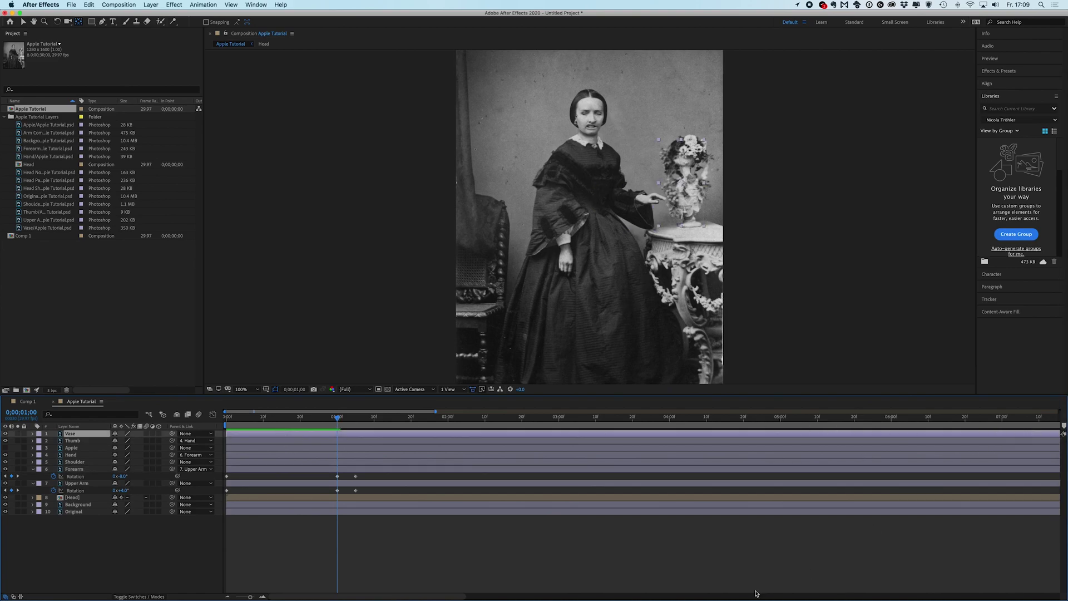
click(262, 597)
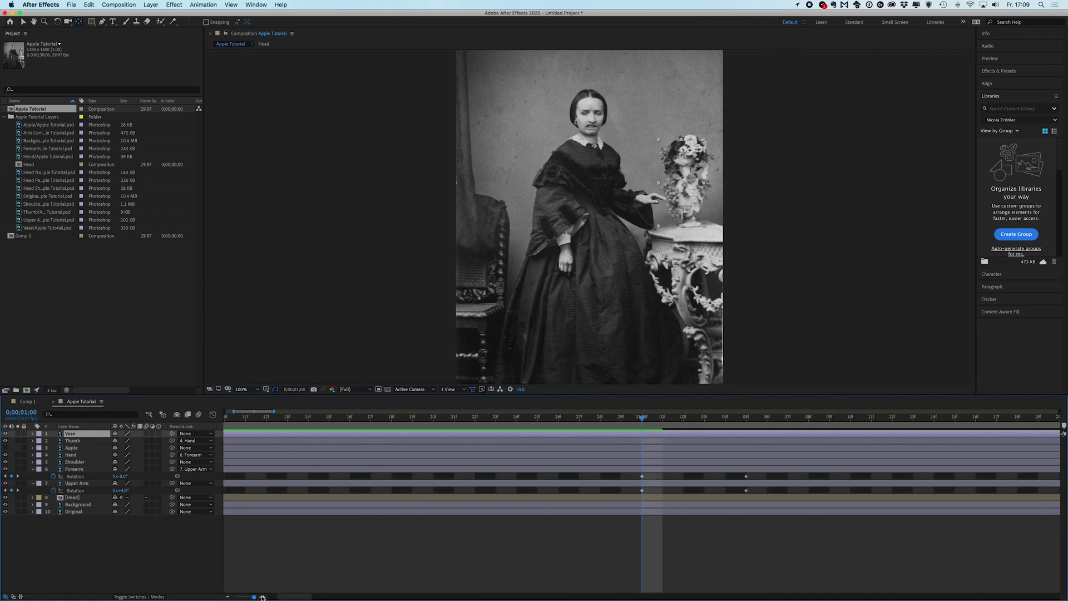
click(230, 597)
drag(1060, 433, 254, 433)
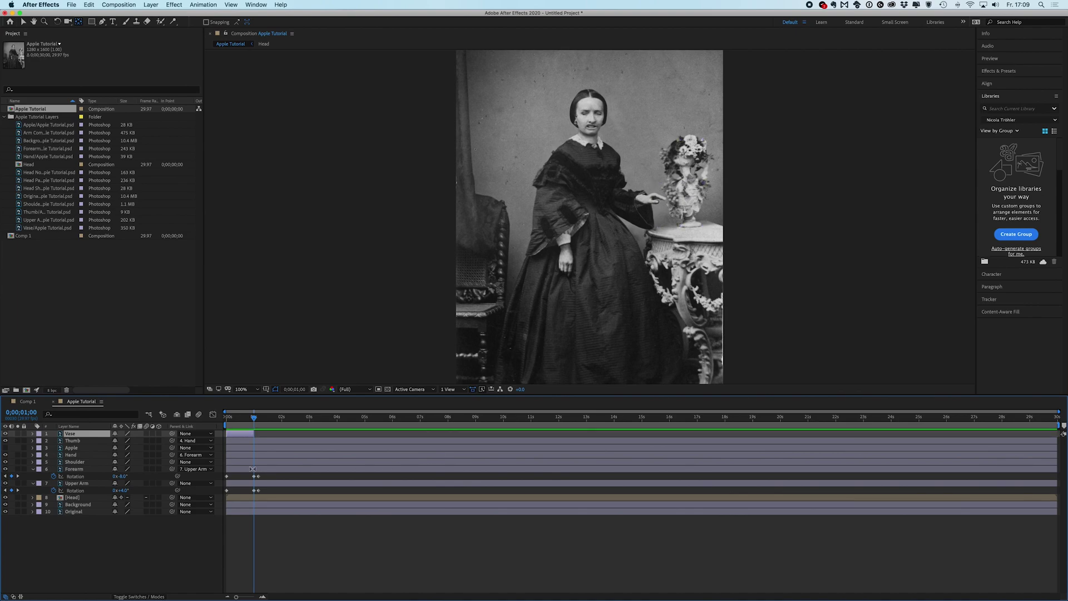
key(semicolon)
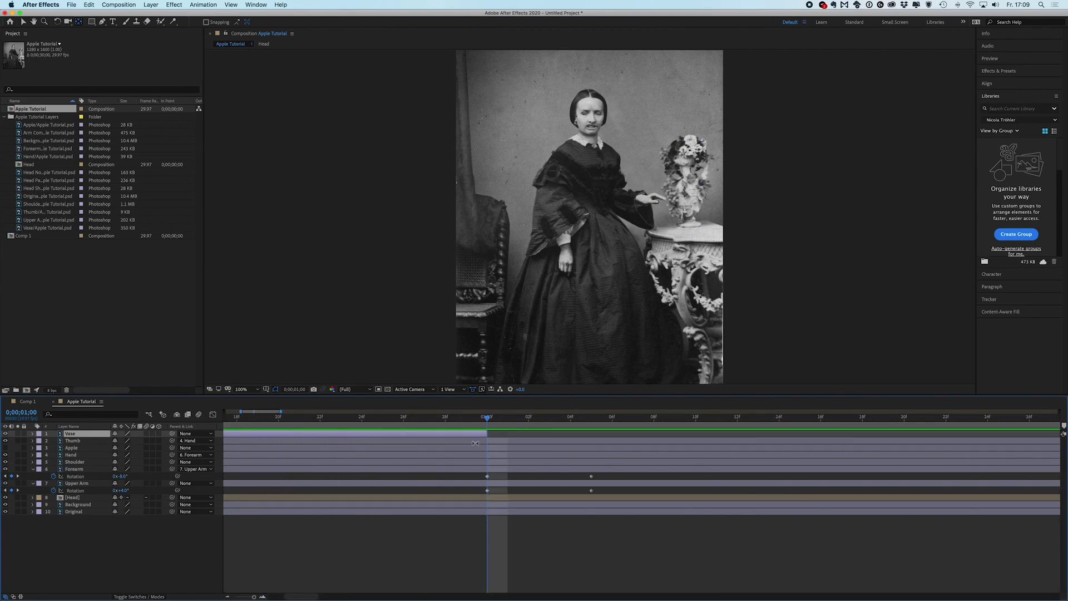
drag(489, 417, 592, 417)
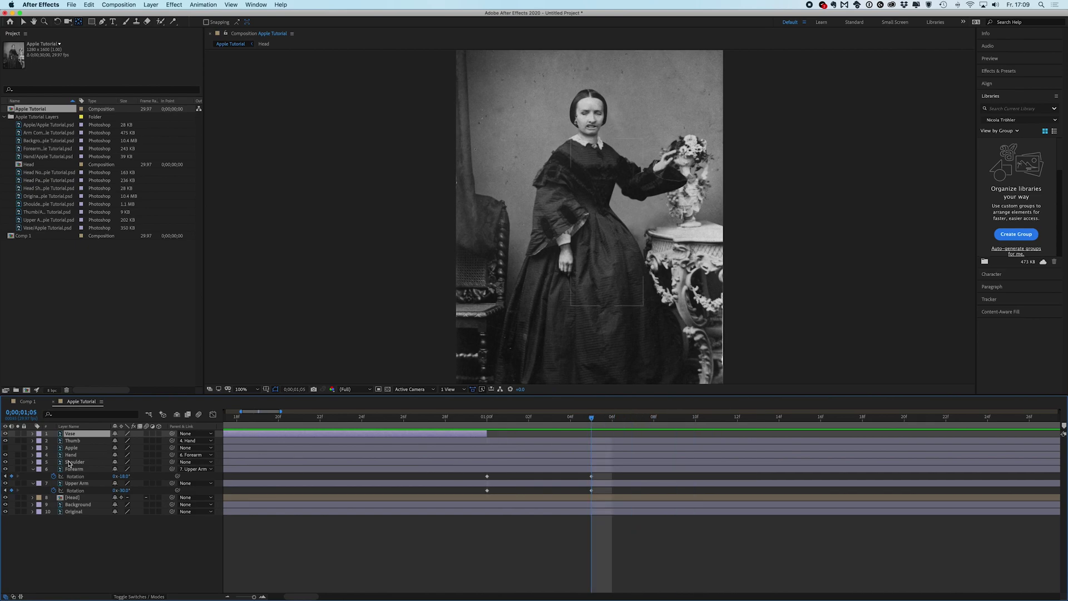
click(66, 499)
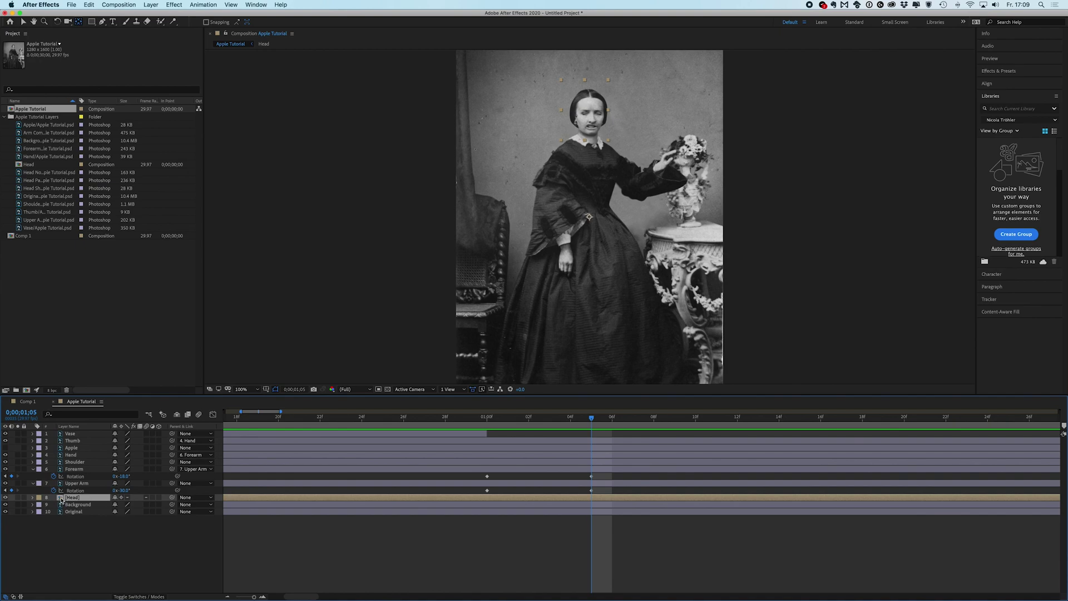
In the Head comp, delay Head Painful to start around 3 seconds, then preview Apple Tutorial
double_click(63, 498)
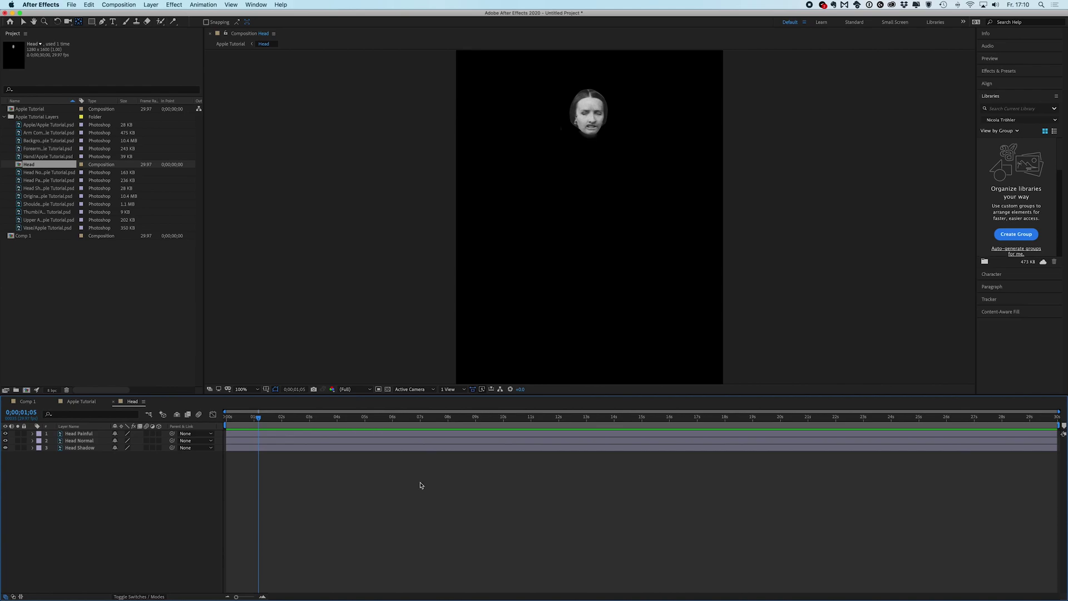
click(78, 433)
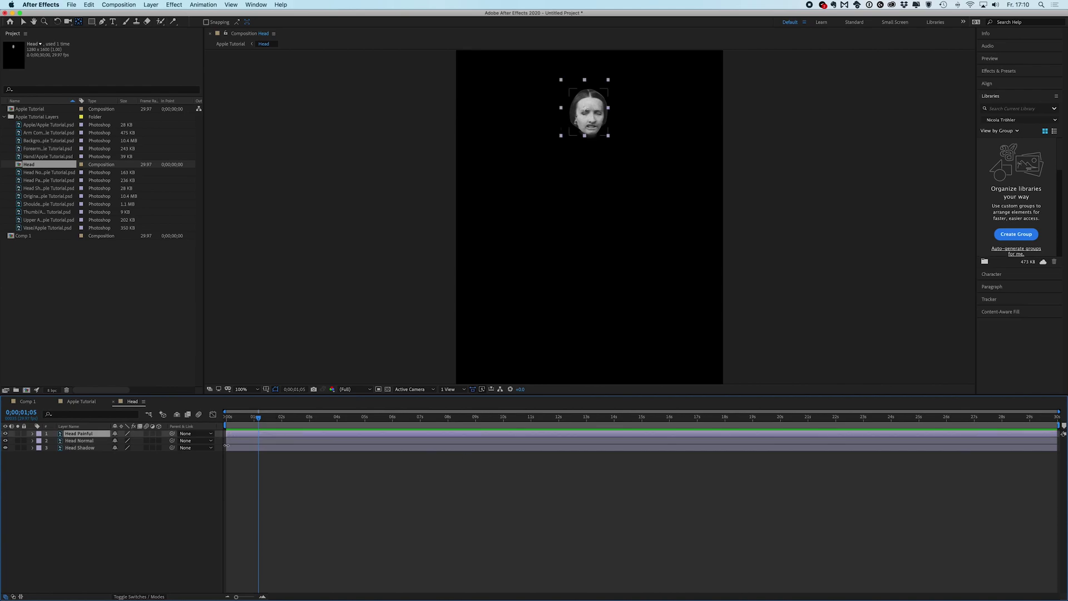
key(semicolon)
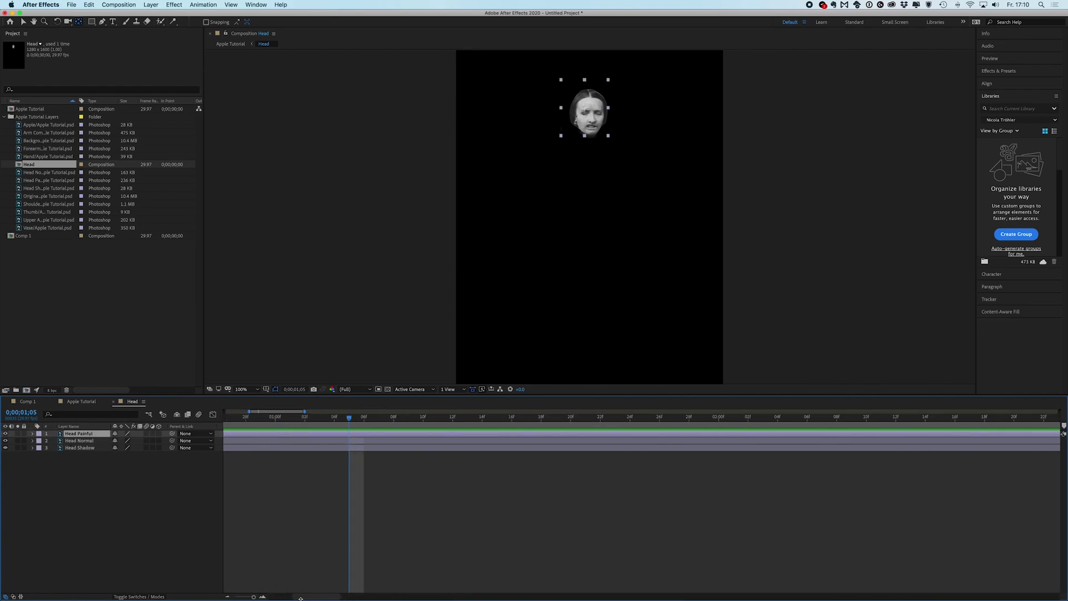
drag(315, 598, 292, 598)
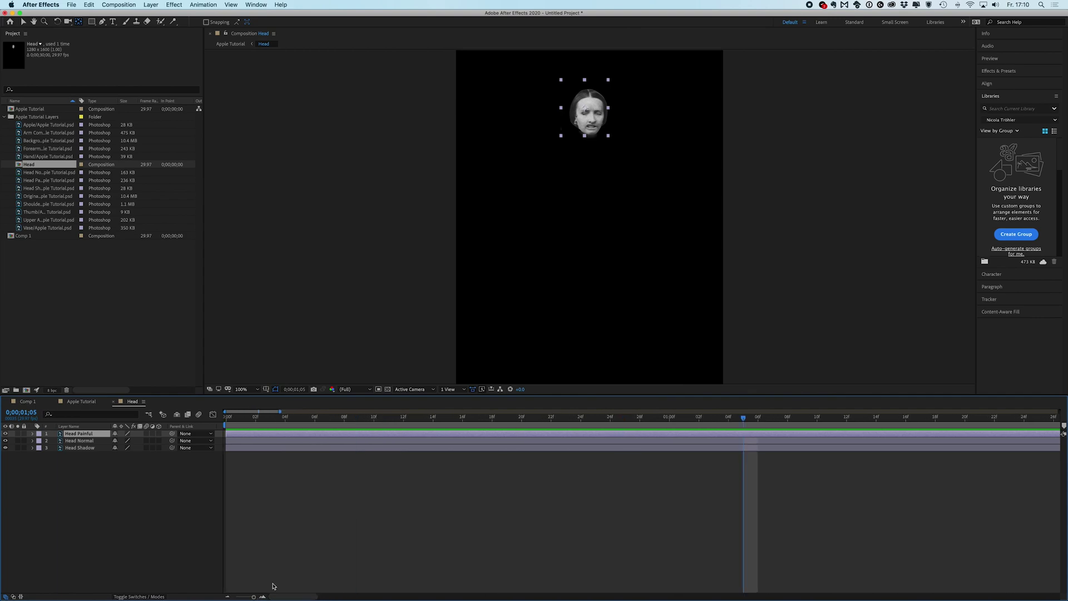
drag(227, 434, 993, 434)
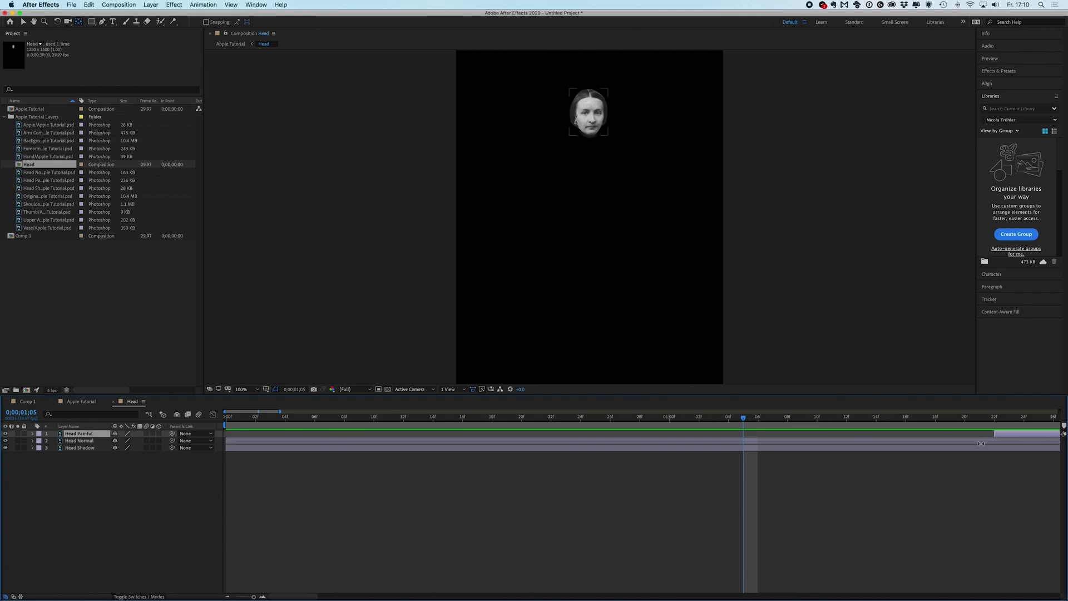
key(minus)
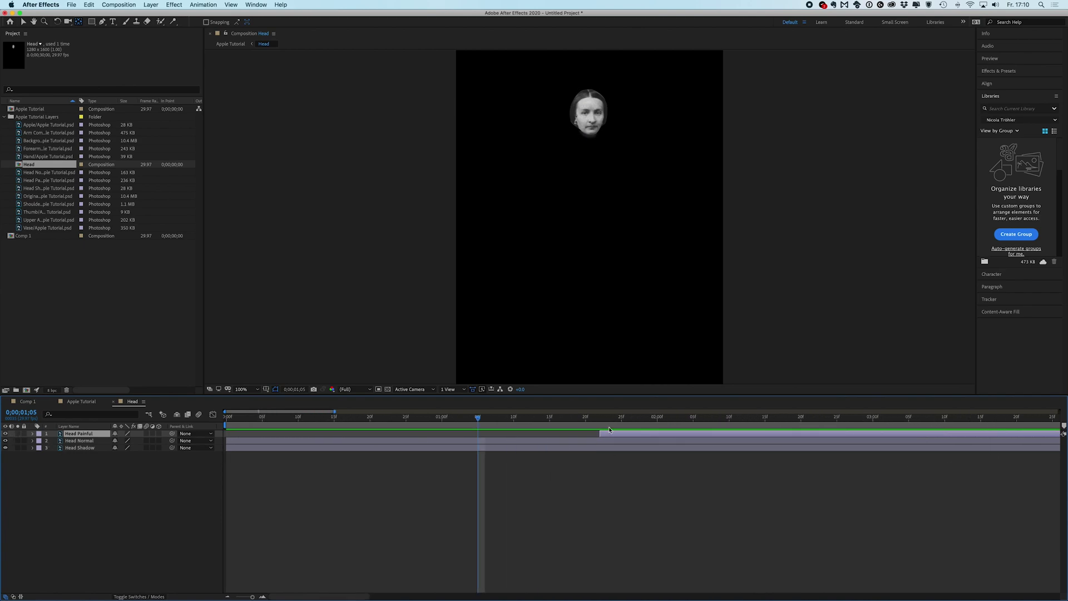
drag(599, 434, 873, 432)
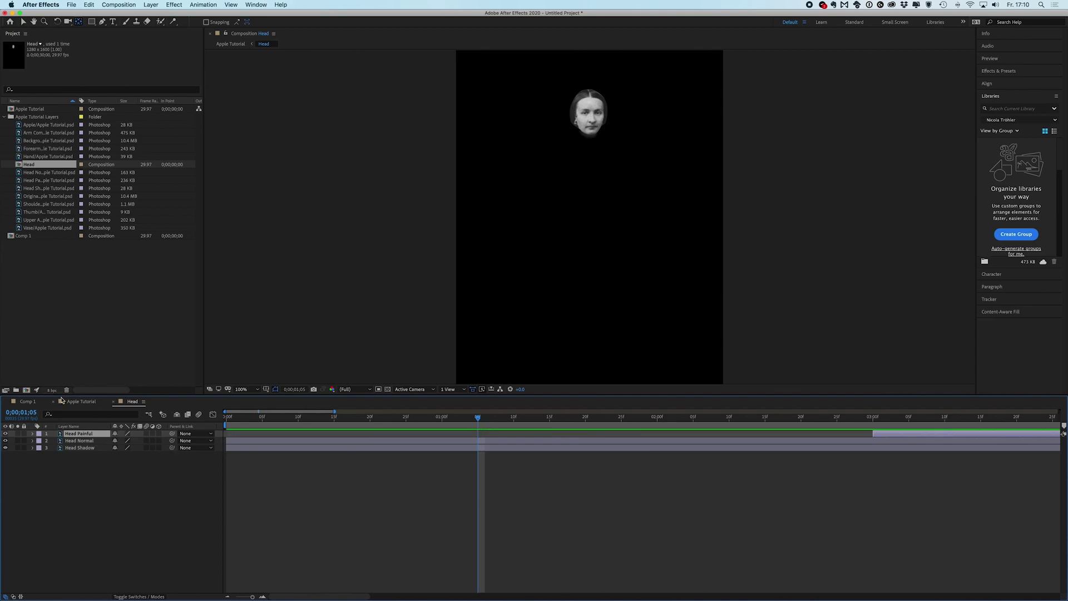
click(79, 404)
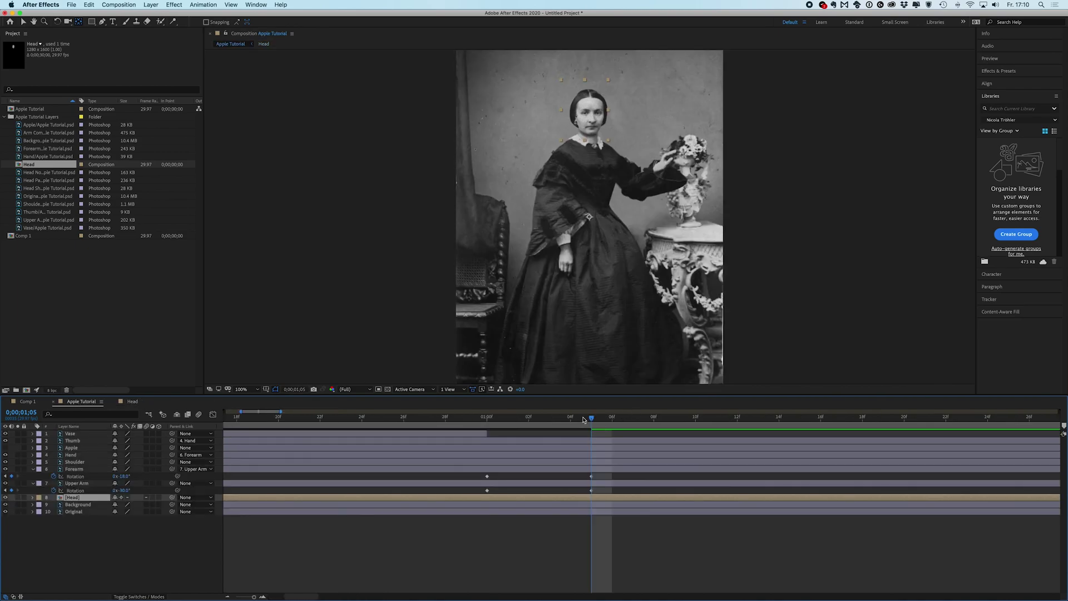
key(space)
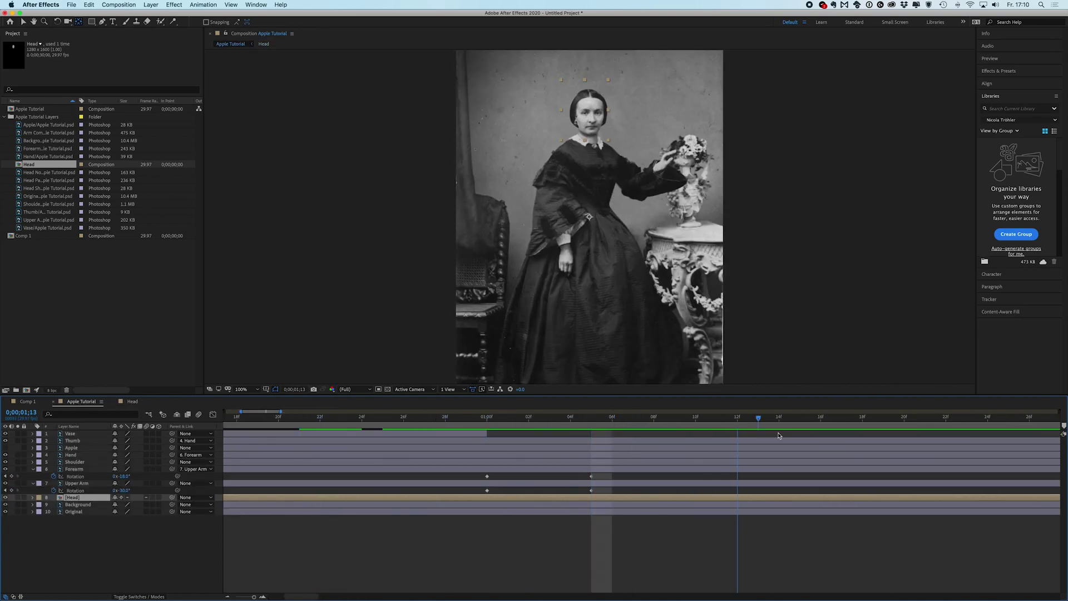
Stop the preview and set the current time to 2 seconds
key(space)
drag(592, 440, 917, 430)
key(minus)
key(minus)
key(minus)
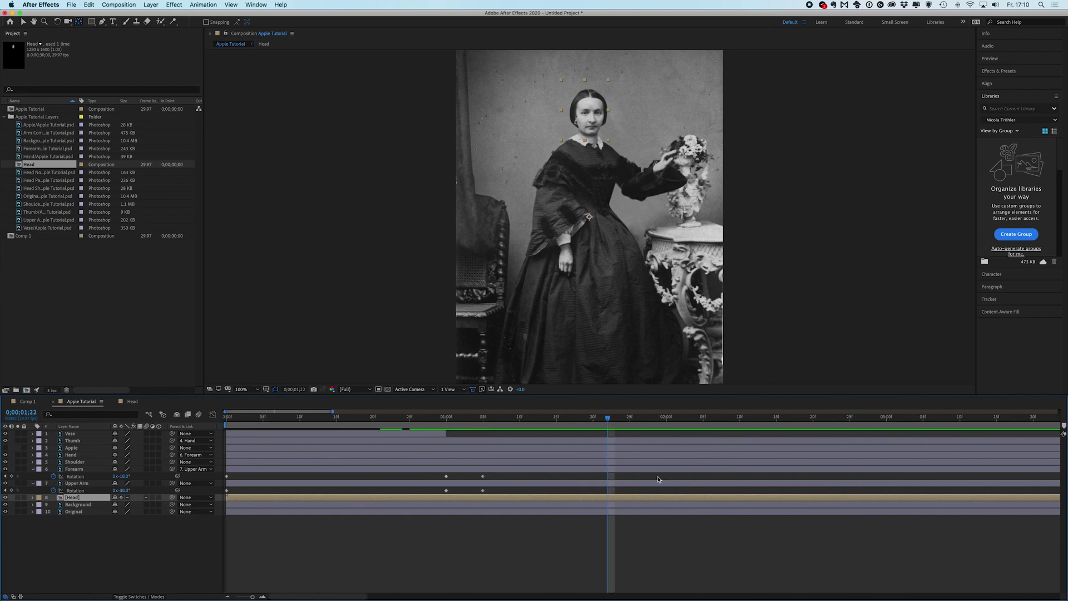
key(equal)
key(equal)
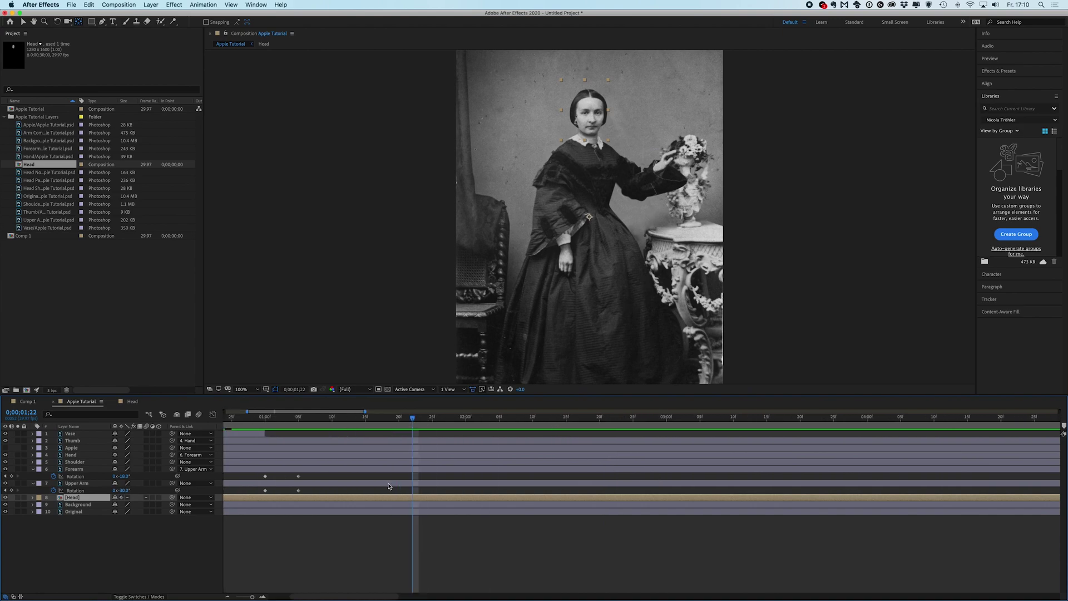
drag(420, 426, 473, 427)
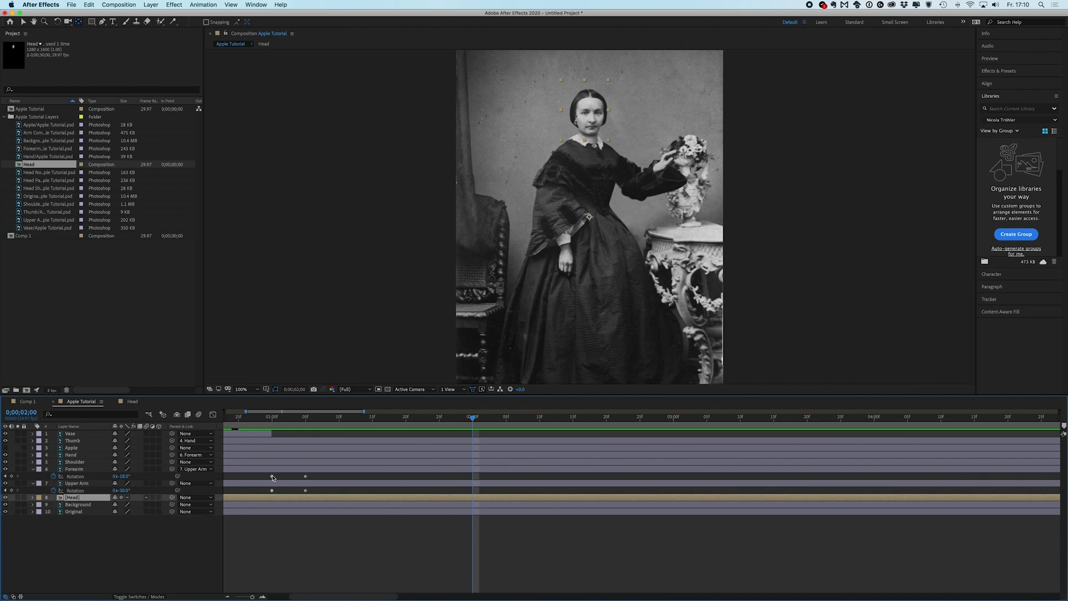
Select both arms' first rotation keyframes, undo an accidental layer duplication, and deselect
scroll(278, 578, left, 5)
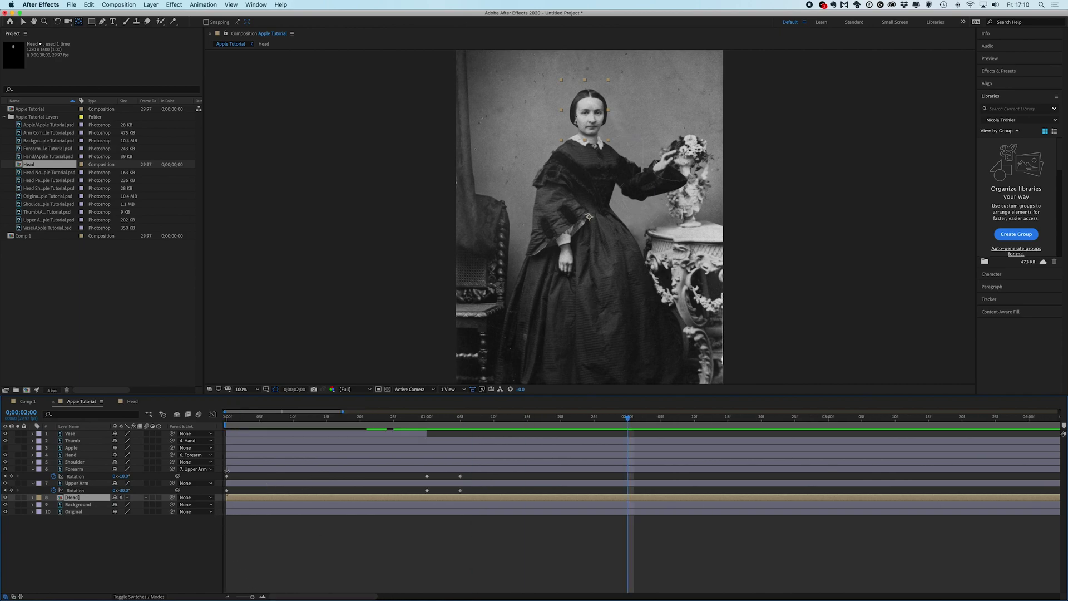
click(227, 477)
shift+click(227, 491)
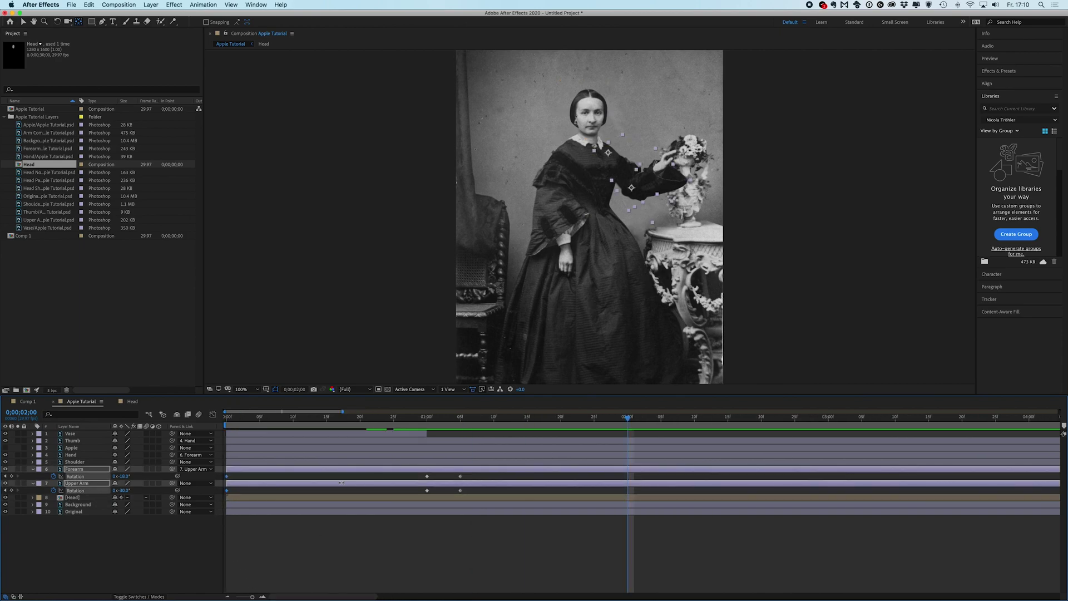
key(super+d)
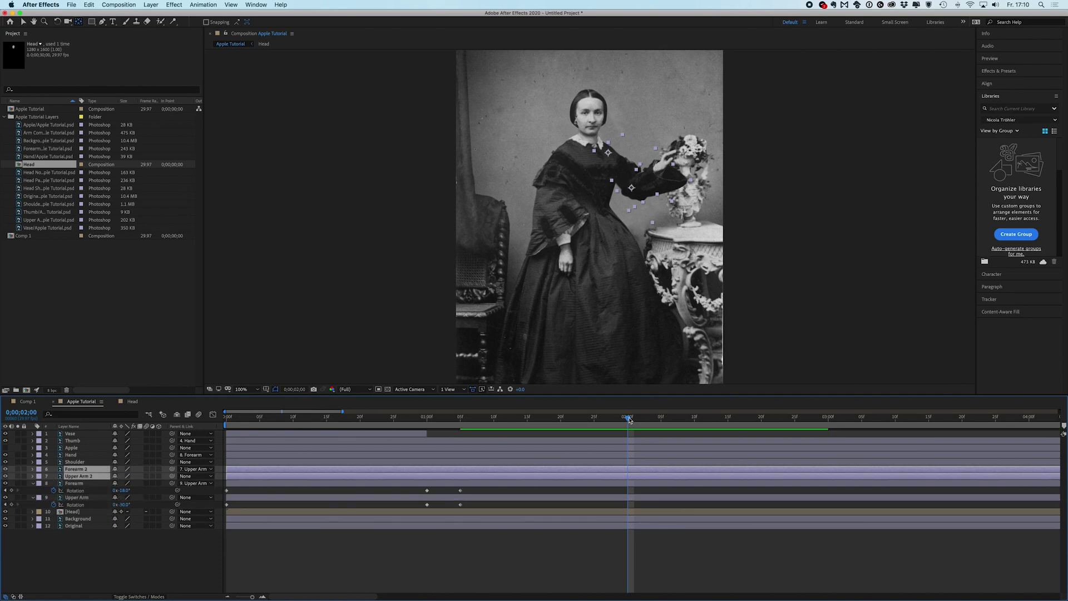
key(super+z)
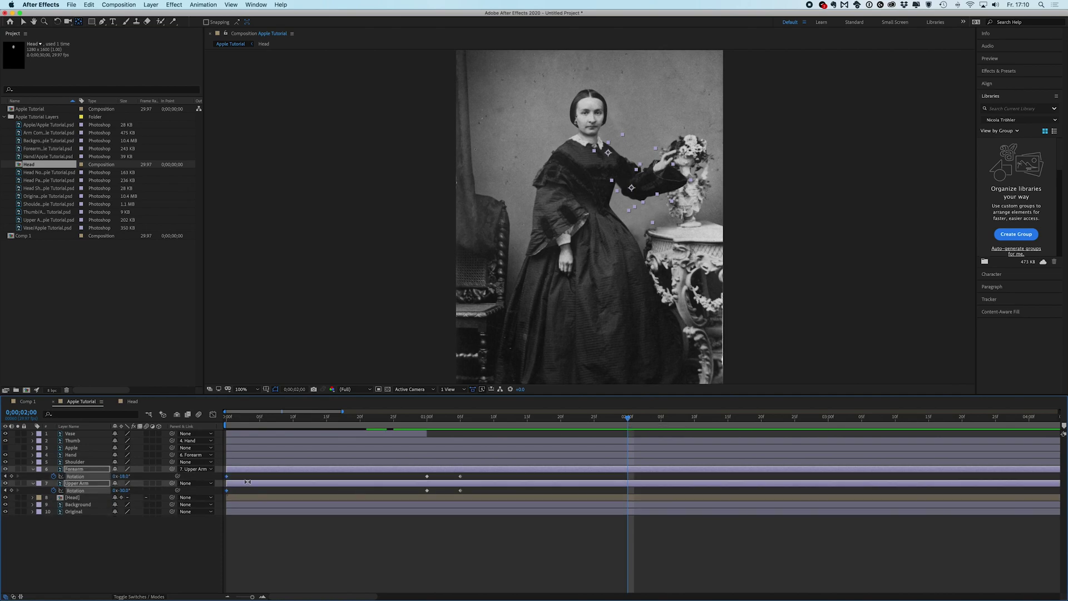
click(284, 479)
Copy the forearm's and upper arm's first Rotation keyframes to 2 seconds, then scrub to check
click(227, 476)
key(super+c)
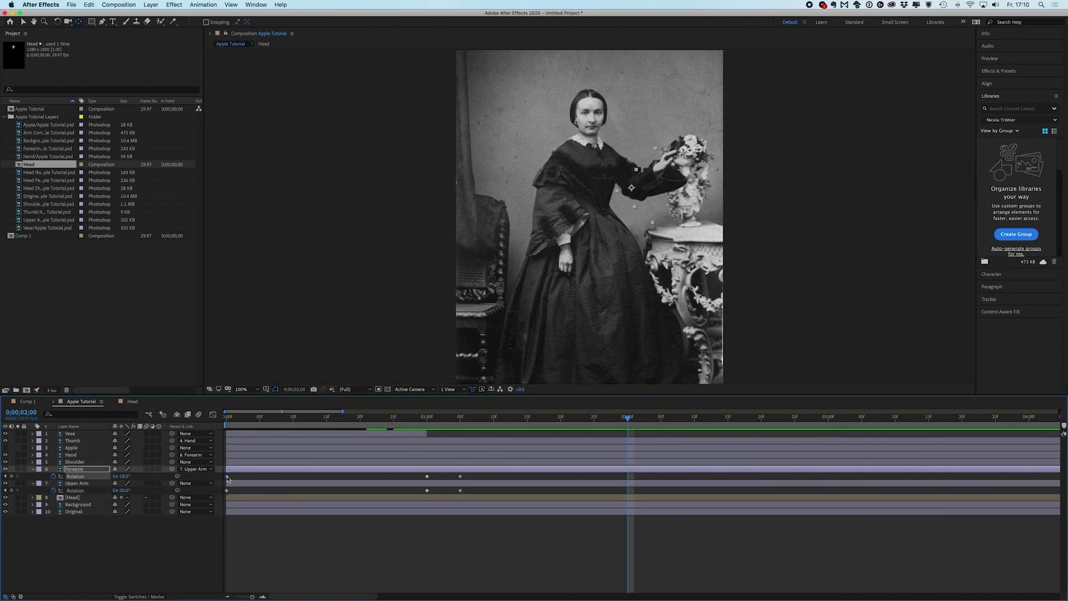
key(super+v)
click(227, 490)
key(super+c)
key(super+v)
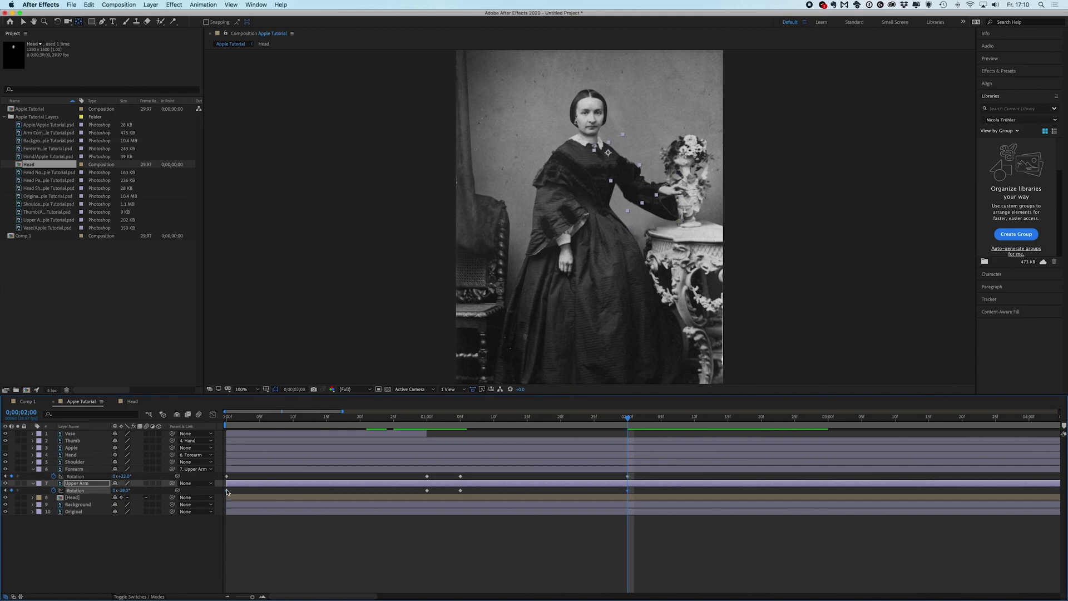
drag(625, 419, 516, 450)
key(Page_Up)
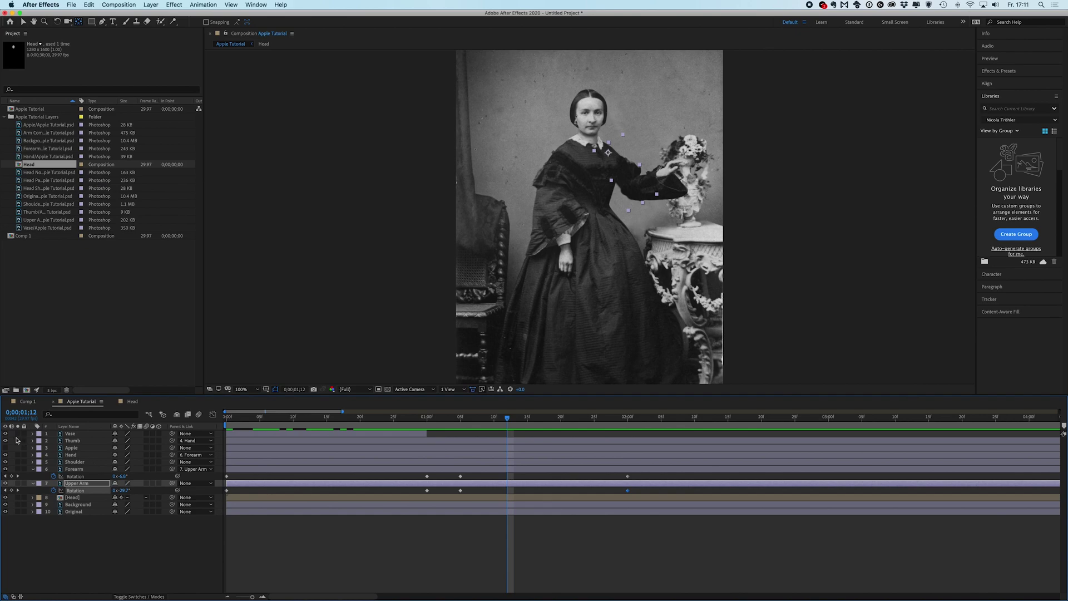
click(71, 450)
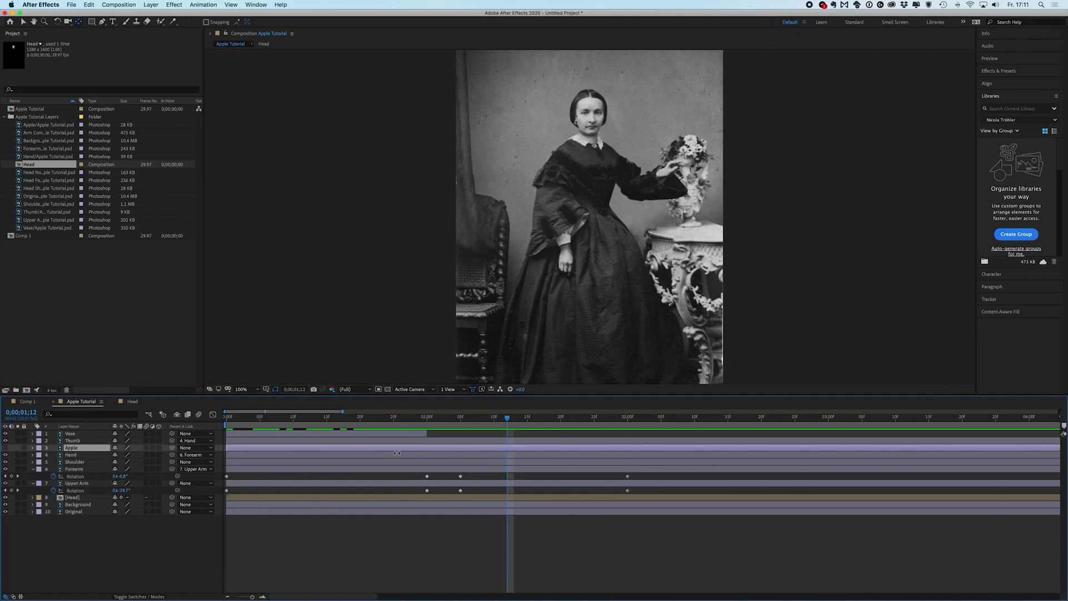
Make the Thumb layer visible and set the Apple's starting Position X to 1078.5
key(space)
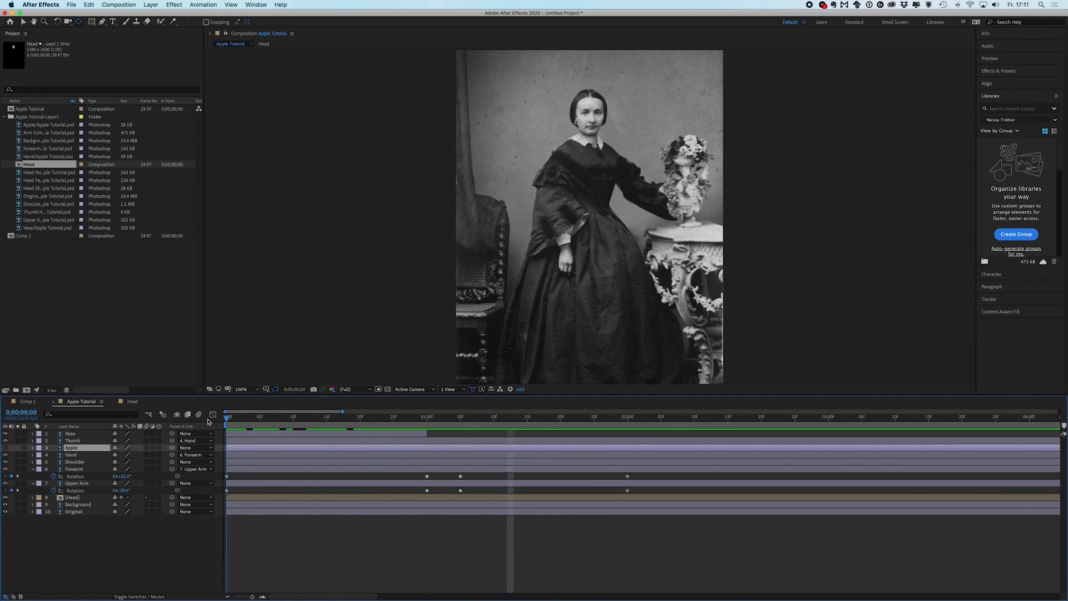
key(space)
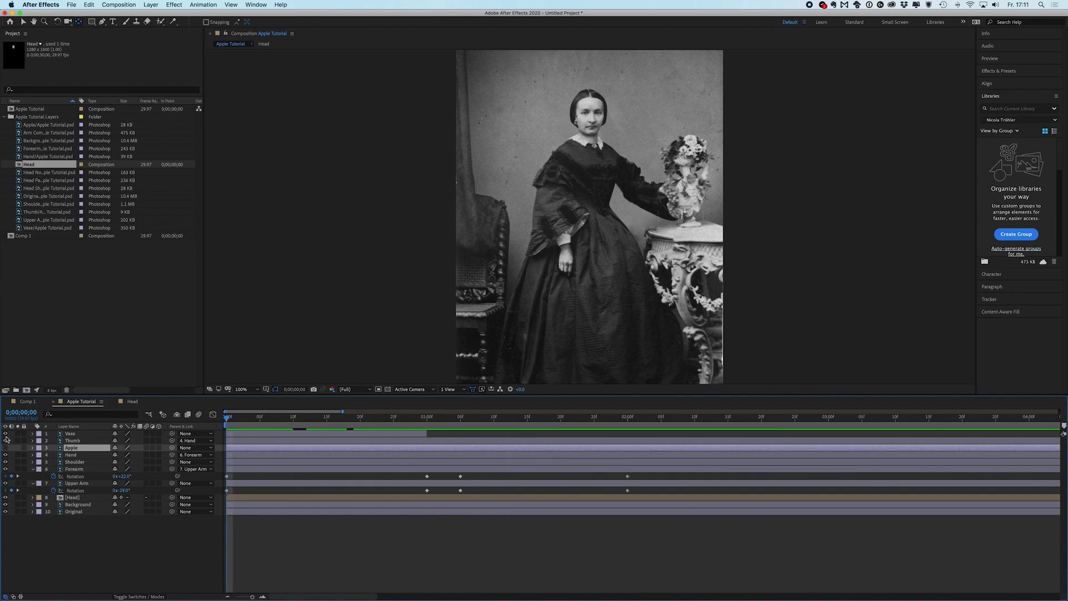
key(F2)
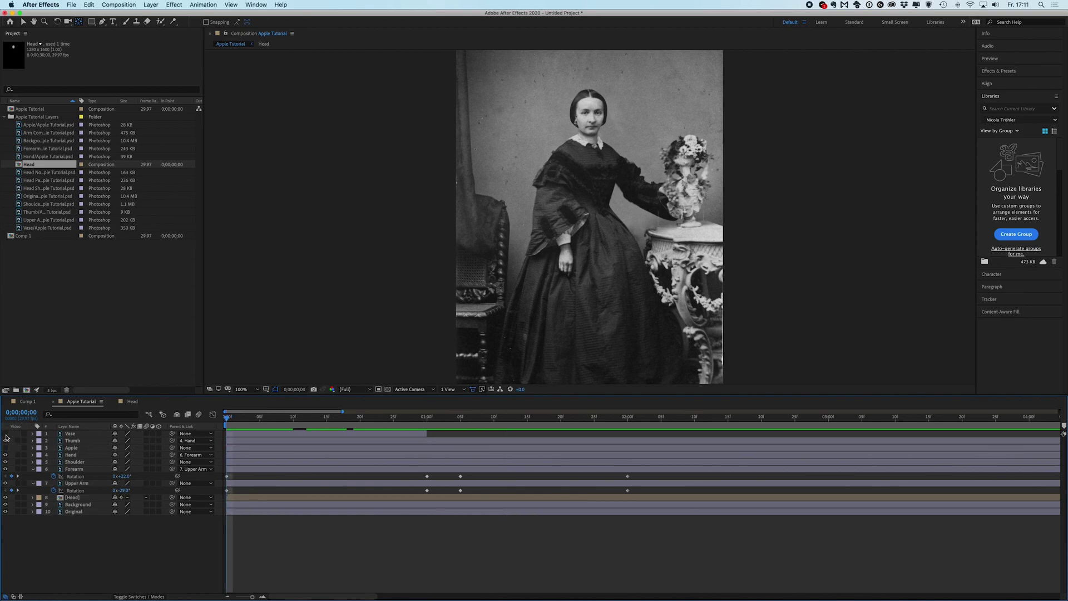
click(5, 440)
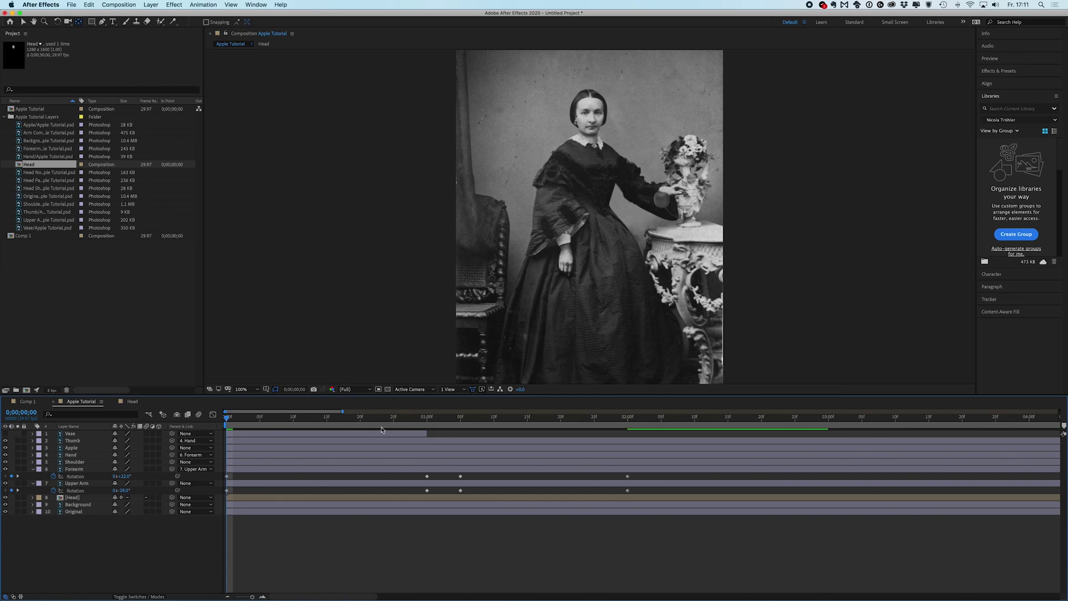
click(78, 448)
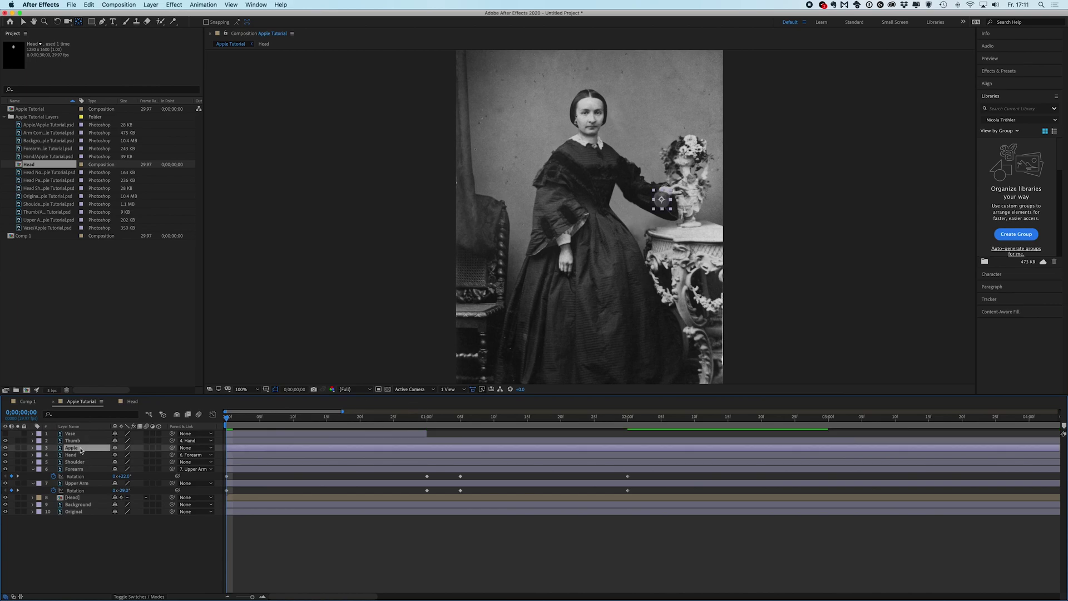
key(p)
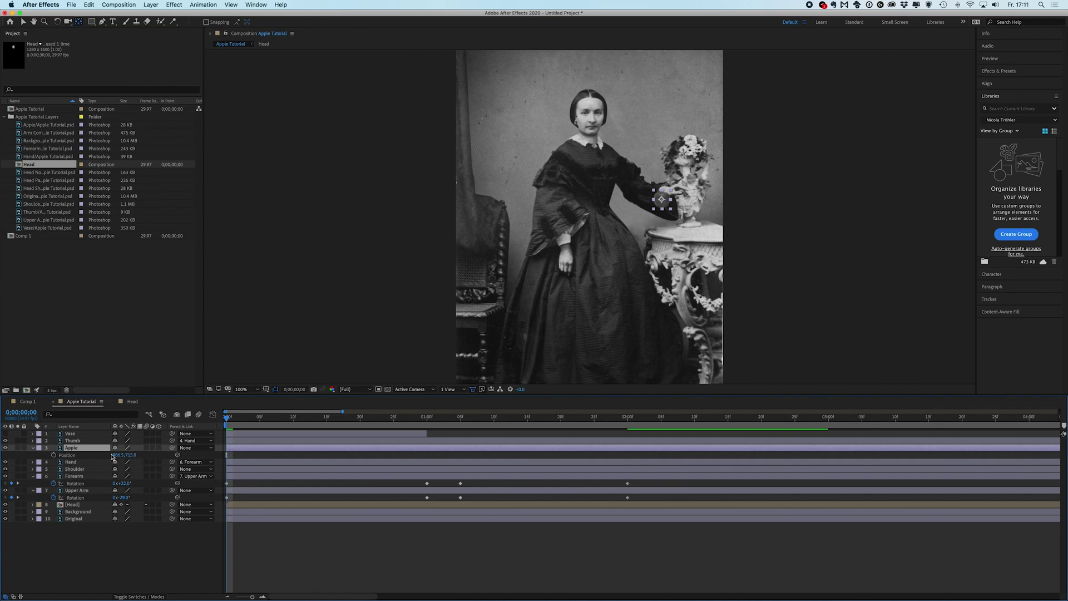
mouse_move(112, 456)
mouse_down()
mouse_move(157, 460)
mouse_move(114, 455)
mouse_up()
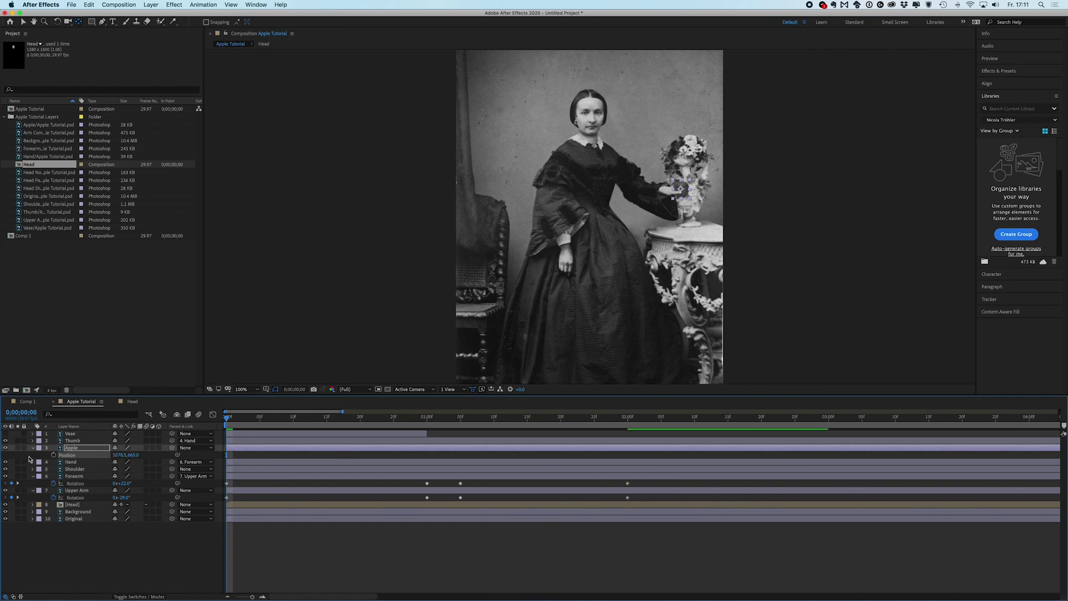
Keyframe the apple lower with the hand at 1 second and raised to Y 580 at 1;05
drag(360, 420, 428, 418)
mouse_move(131, 455)
mouse_down()
mouse_move(79, 455)
mouse_move(133, 455)
mouse_up()
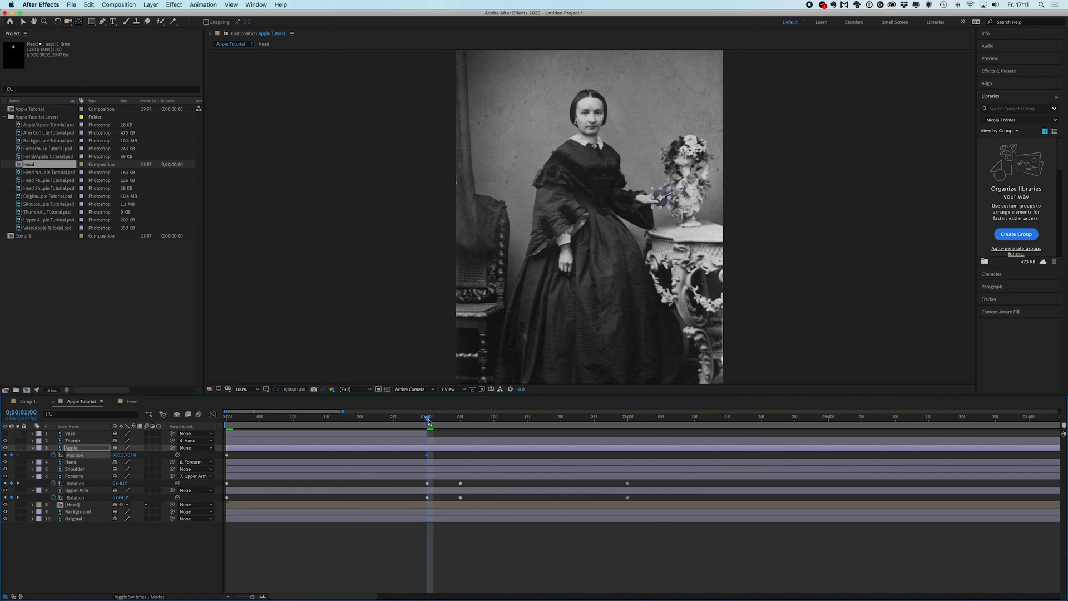
drag(429, 421, 462, 423)
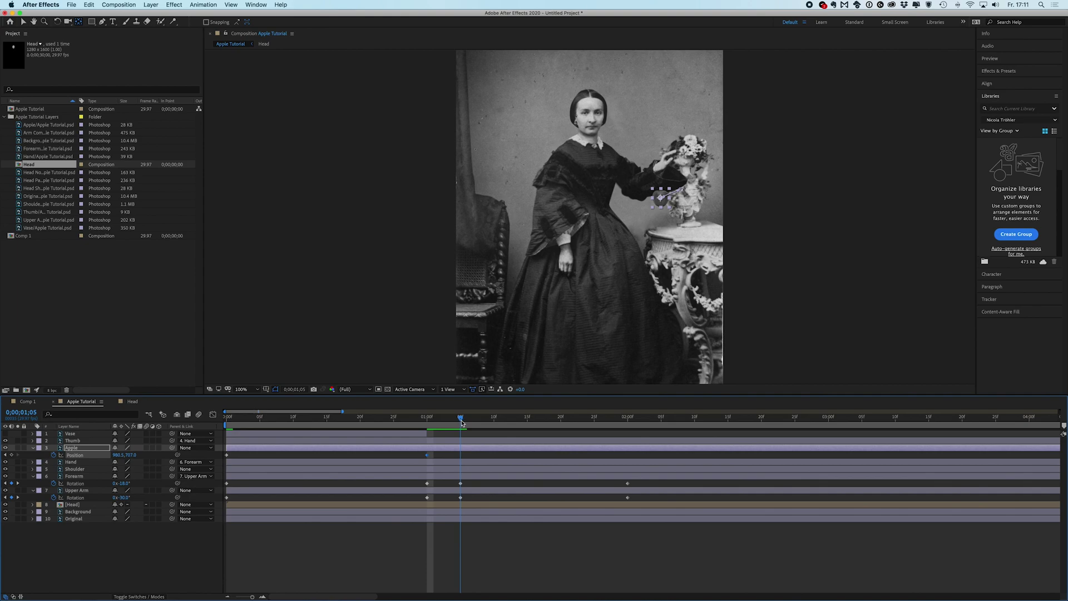
mouse_move(137, 455)
mouse_down()
mouse_move(62, 448)
mouse_move(140, 450)
mouse_up()
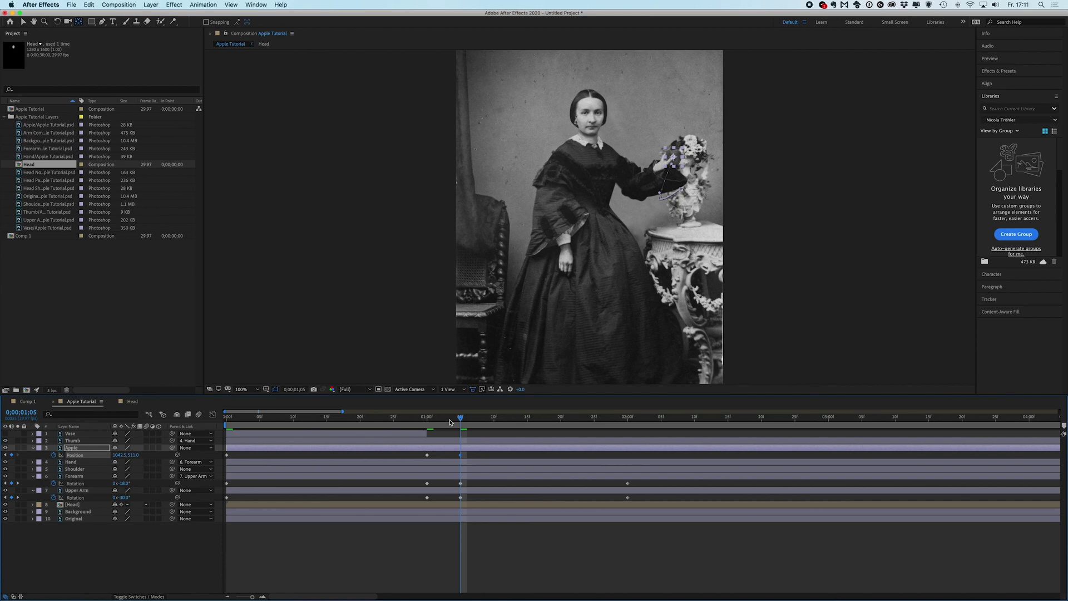
drag(450, 423, 227, 457)
click(492, 458)
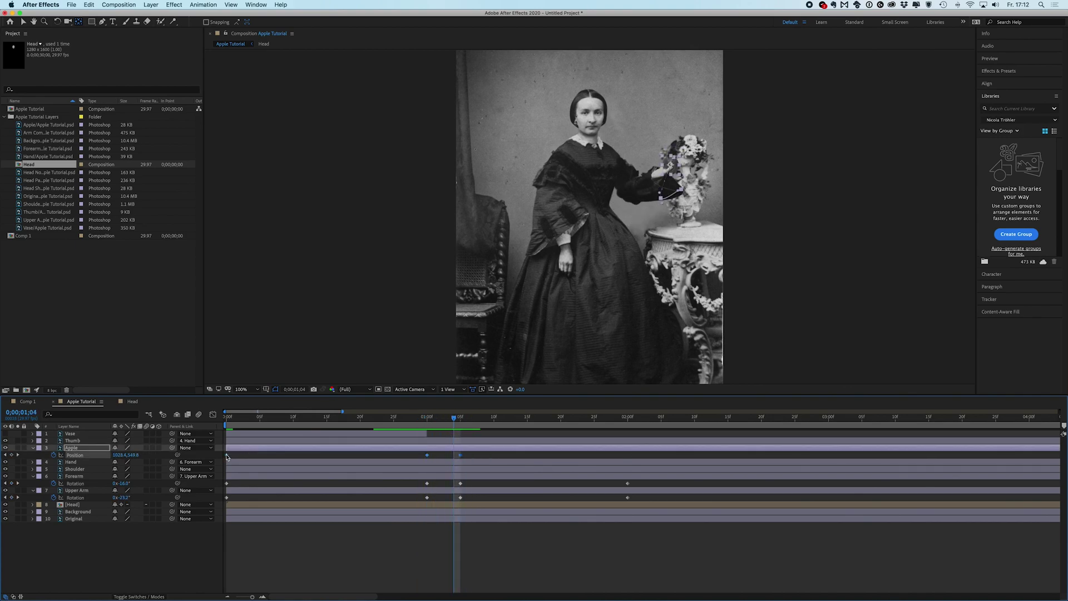
Set the apple Position keyframe's Spatial Interpolation to Linear in Keyframe Interpolation
right_click(227, 457)
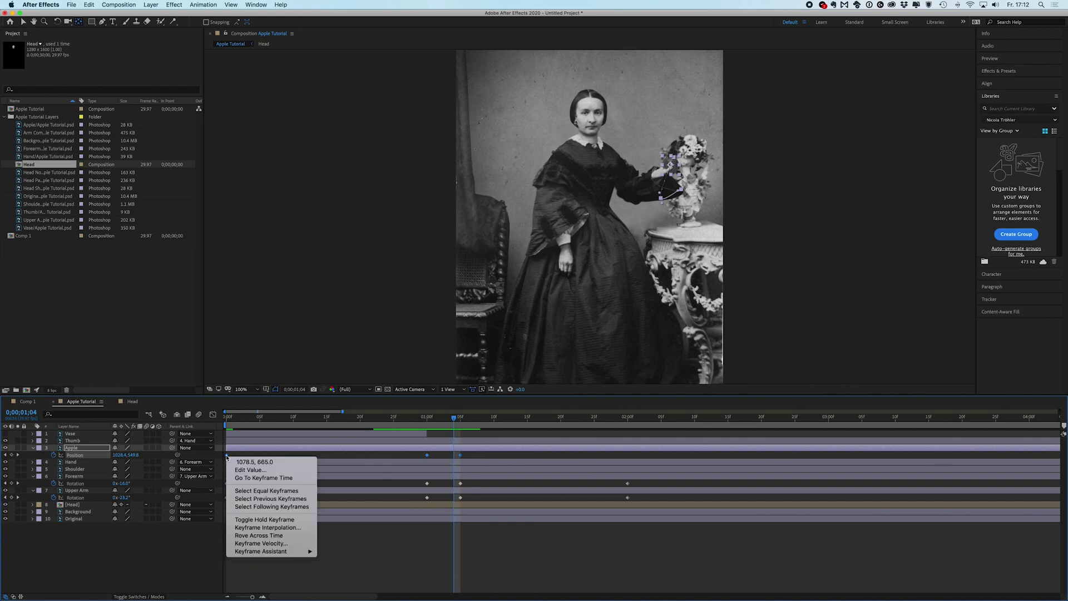
click(267, 528)
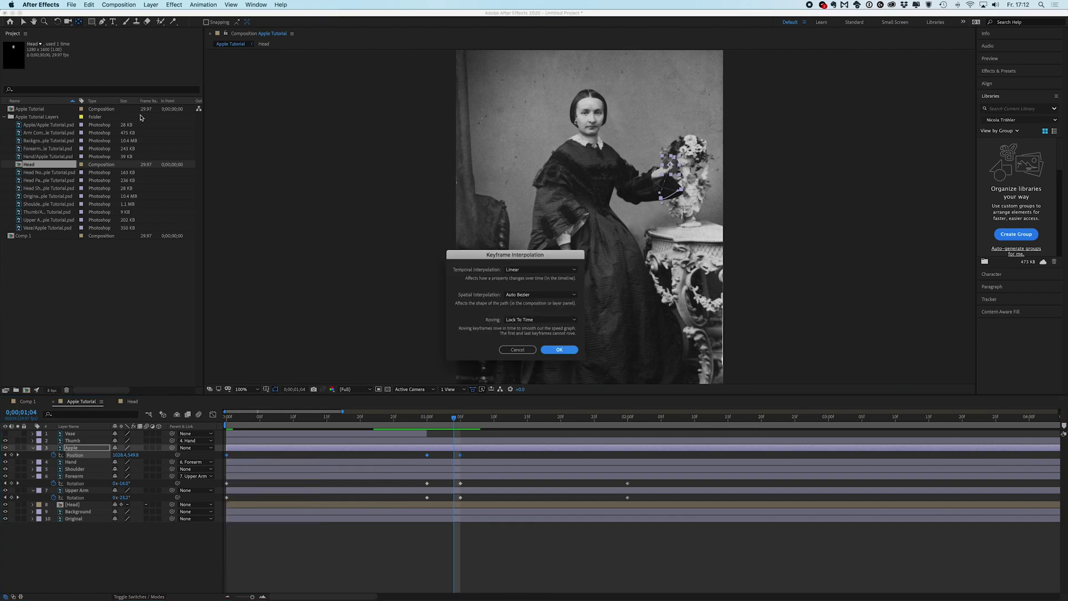
click(525, 295)
click(473, 299)
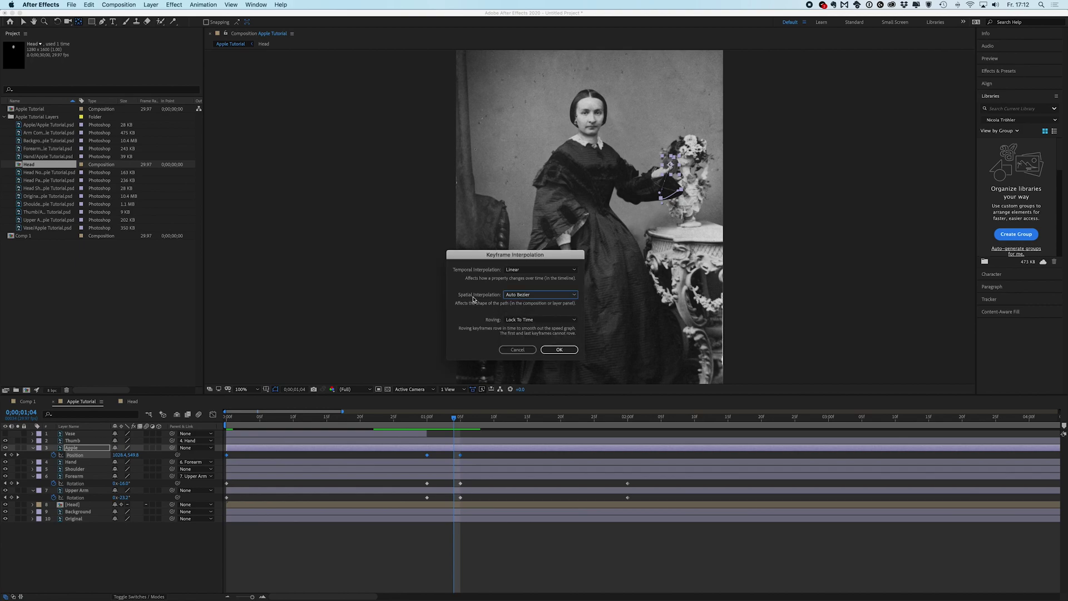
click(523, 299)
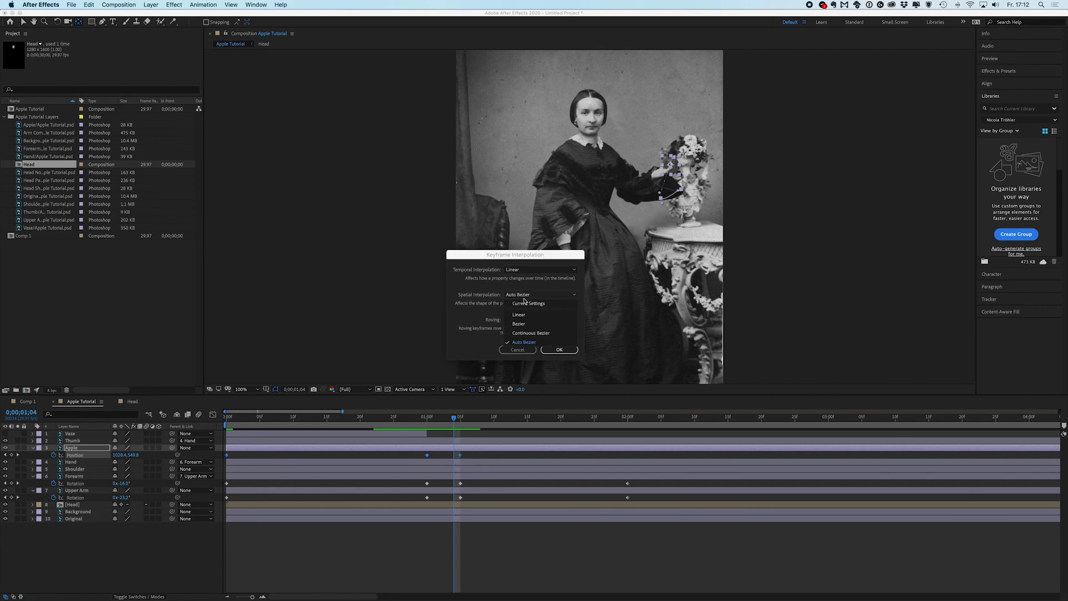
click(469, 298)
click(532, 297)
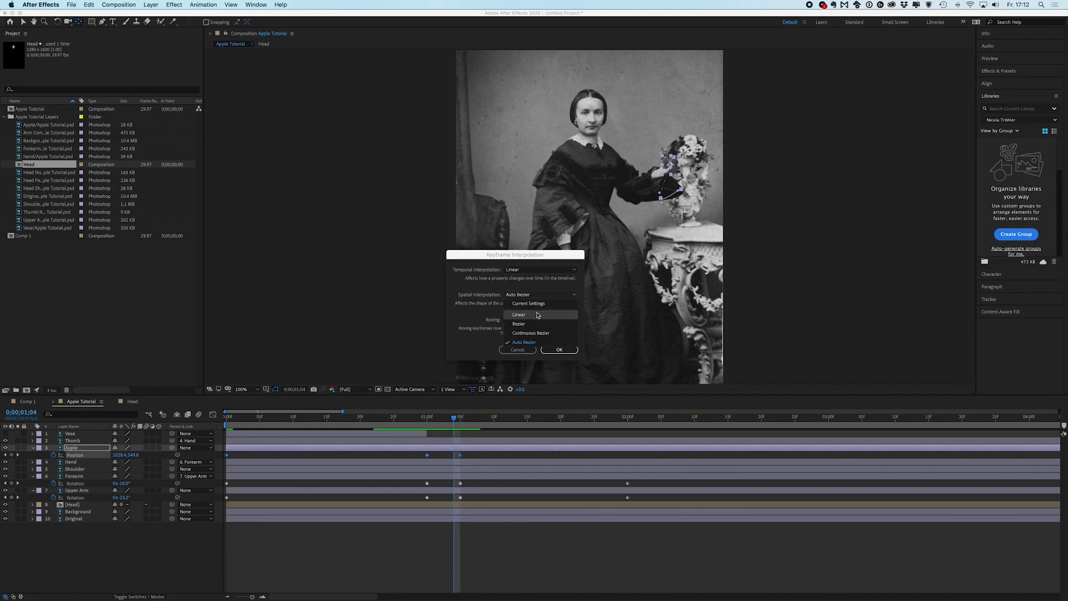
click(538, 314)
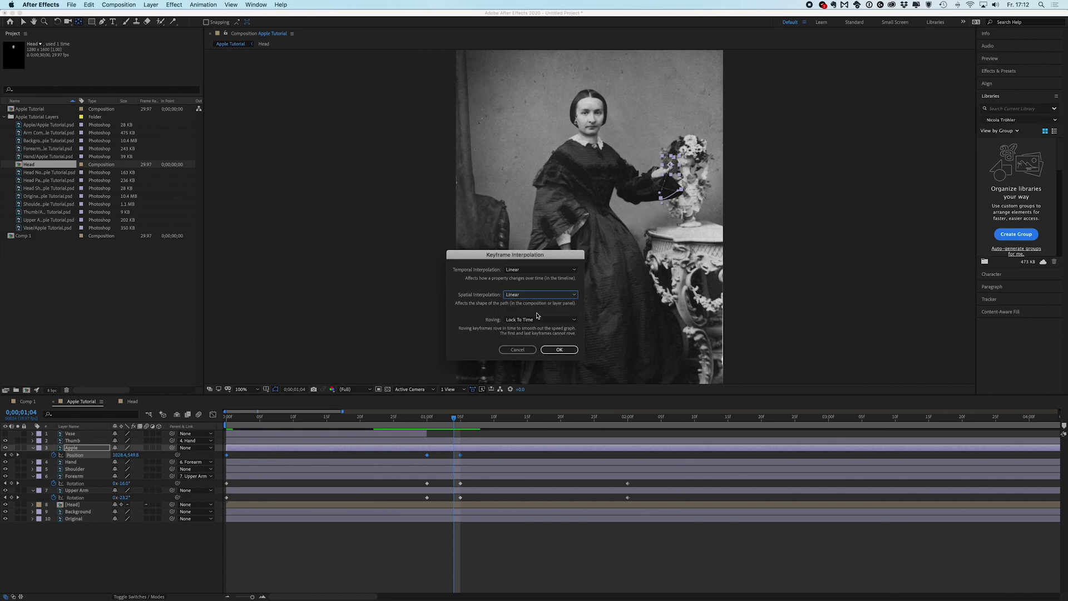
click(566, 354)
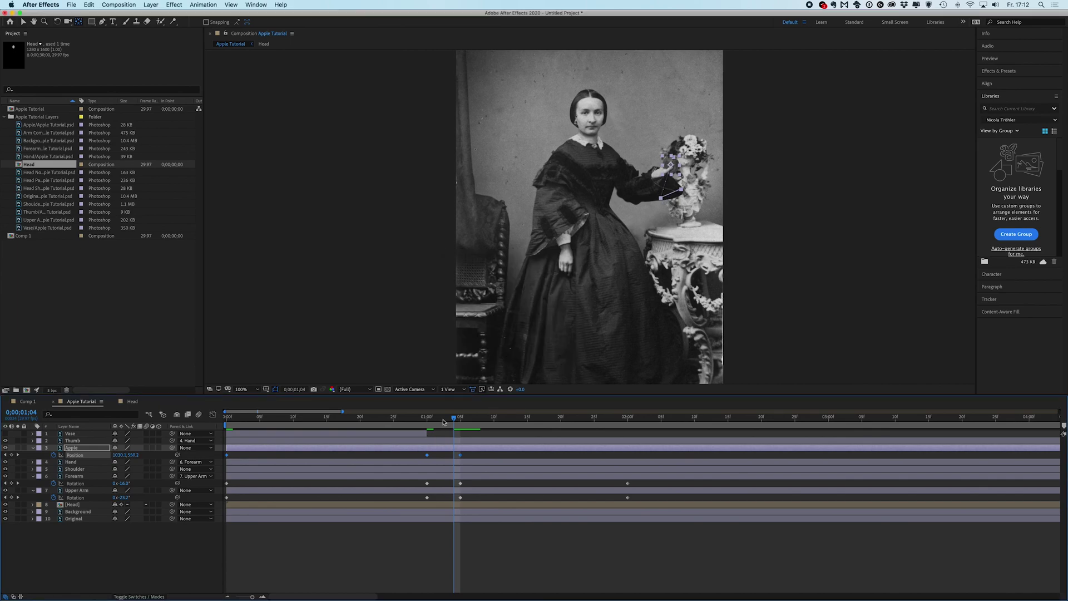
Place the apple on top of her head at 2 seconds and high above the frame at 1;17
drag(434, 422, 462, 430)
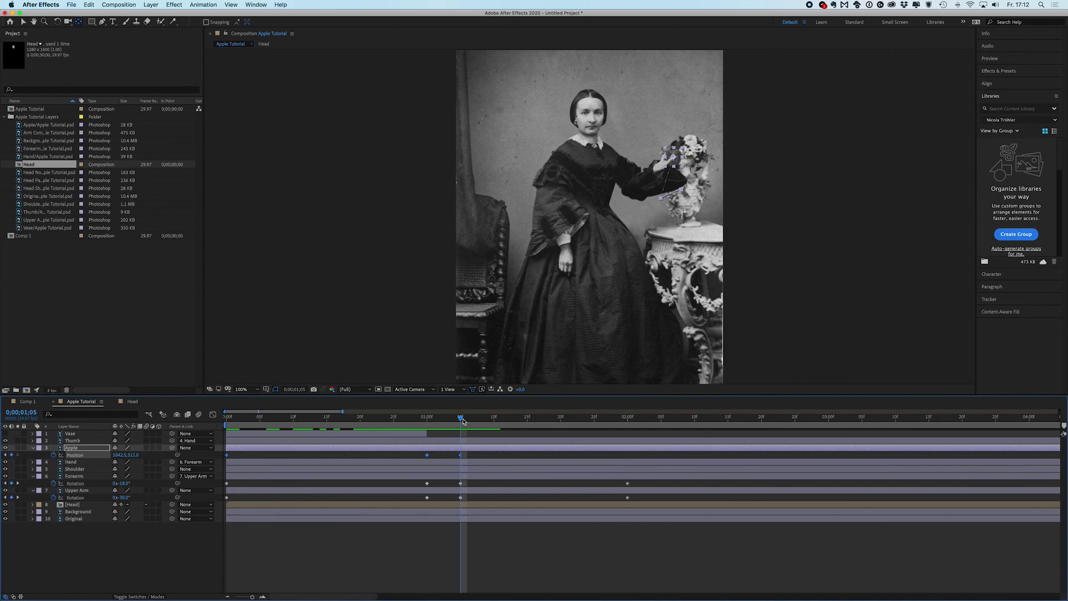
drag(467, 421, 632, 429)
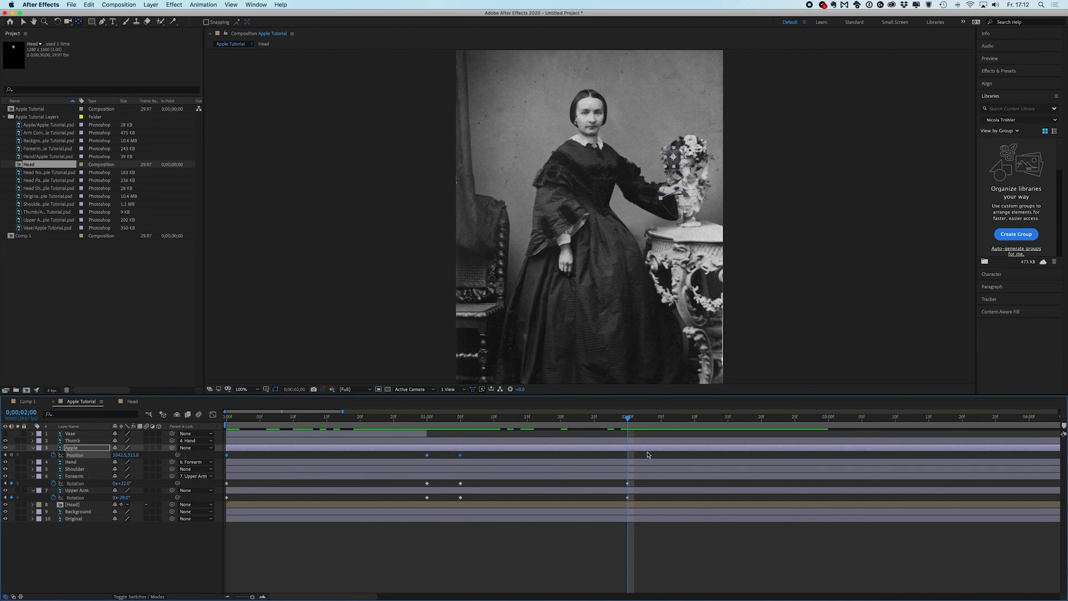
drag(568, 425, 629, 428)
drag(134, 457, 50, 458)
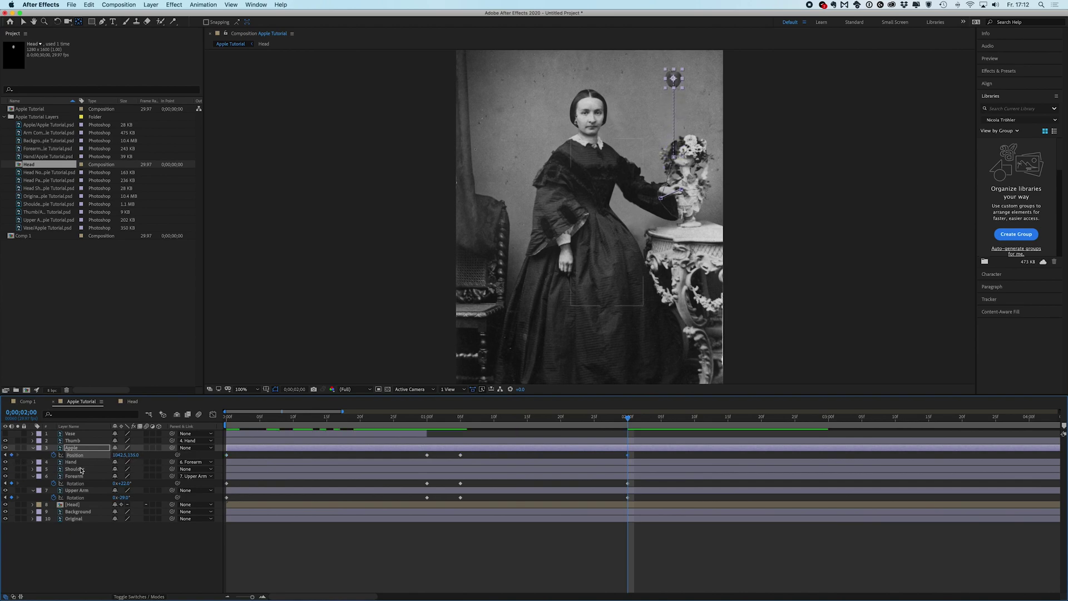
drag(117, 456, 40, 456)
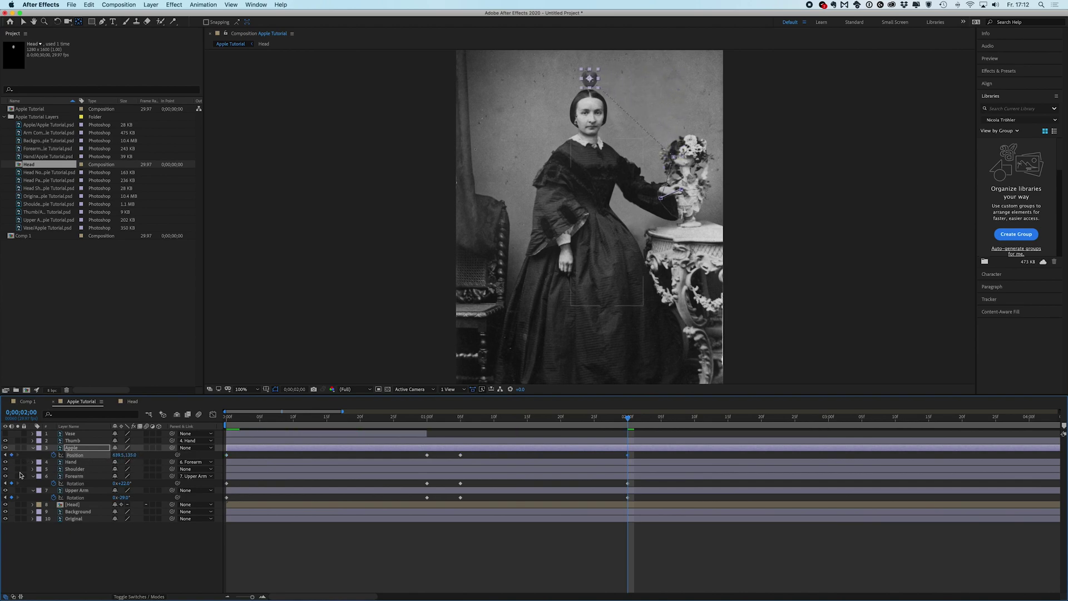
drag(131, 457, 152, 457)
drag(628, 417, 543, 439)
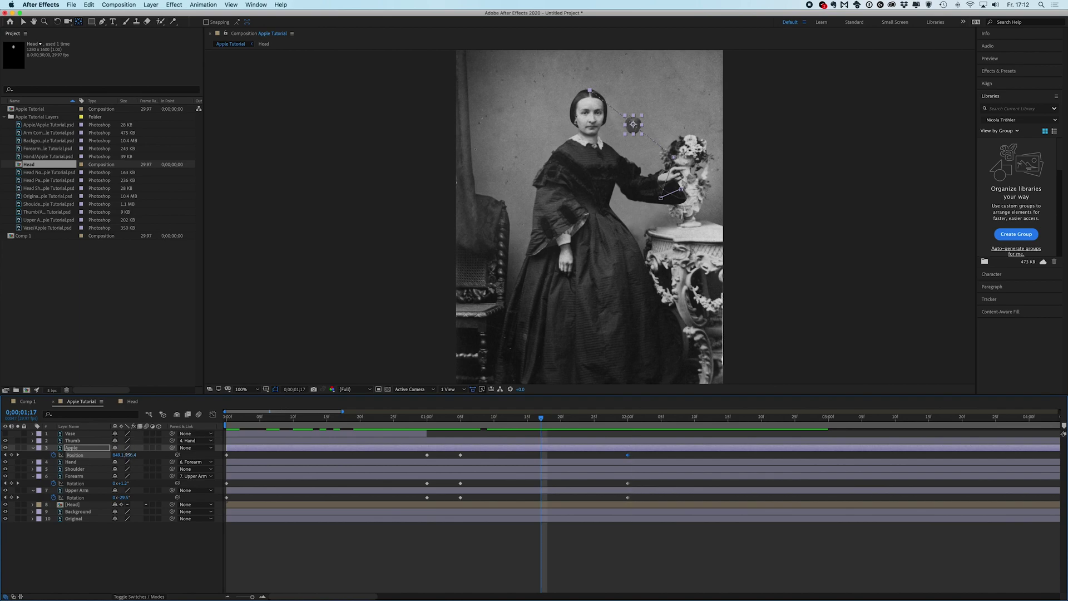
drag(128, 454, 94, 455)
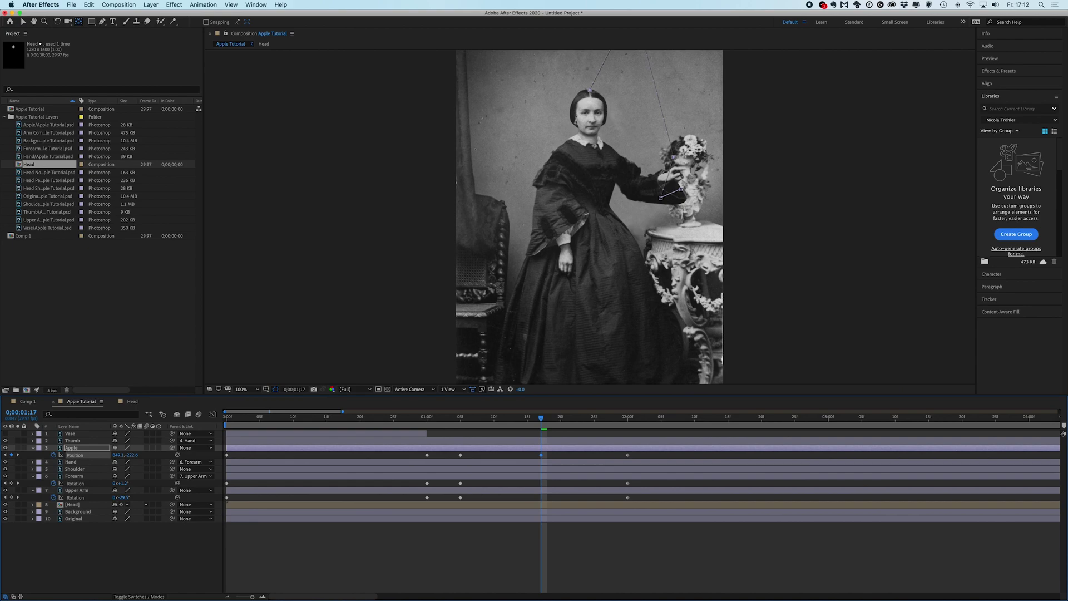
Pull Bezier handles at the top motion-path vertex to curve the apple's flight into an arc
key(comma)
key(comma)
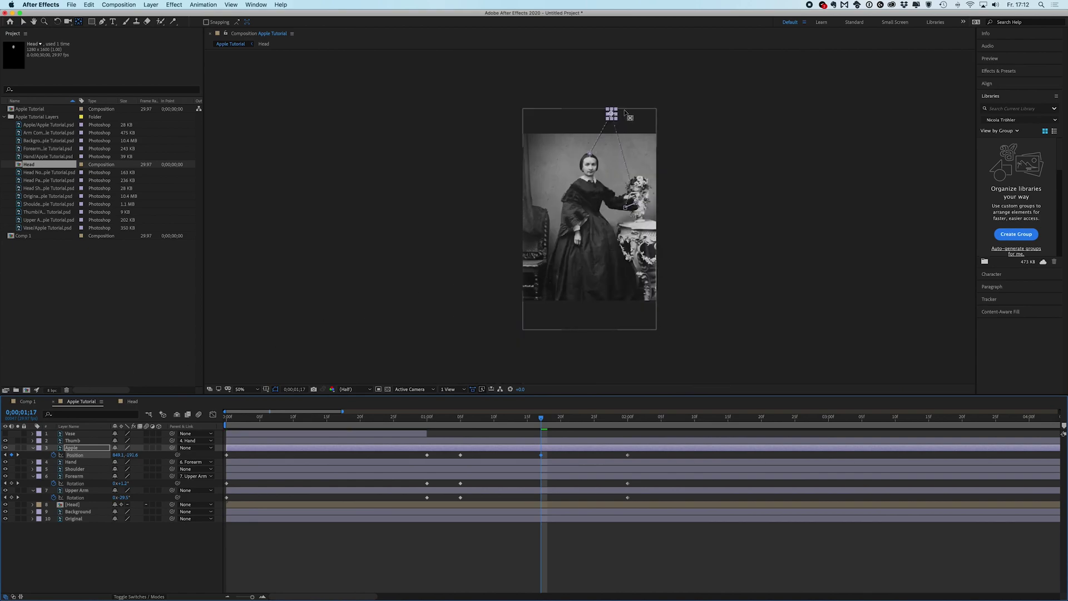
click(693, 96)
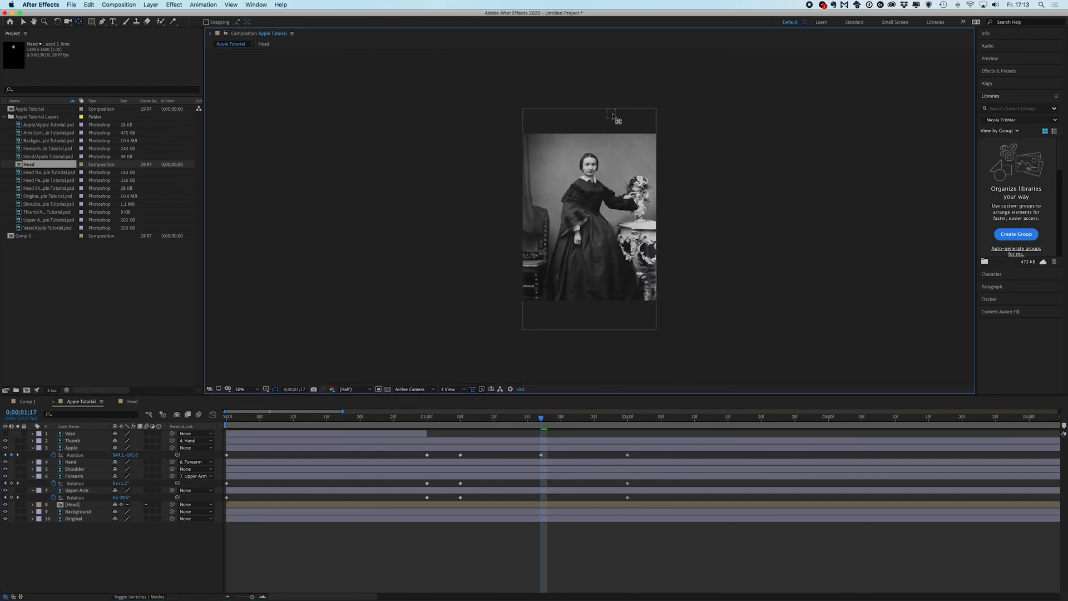
click(613, 115)
click(101, 22)
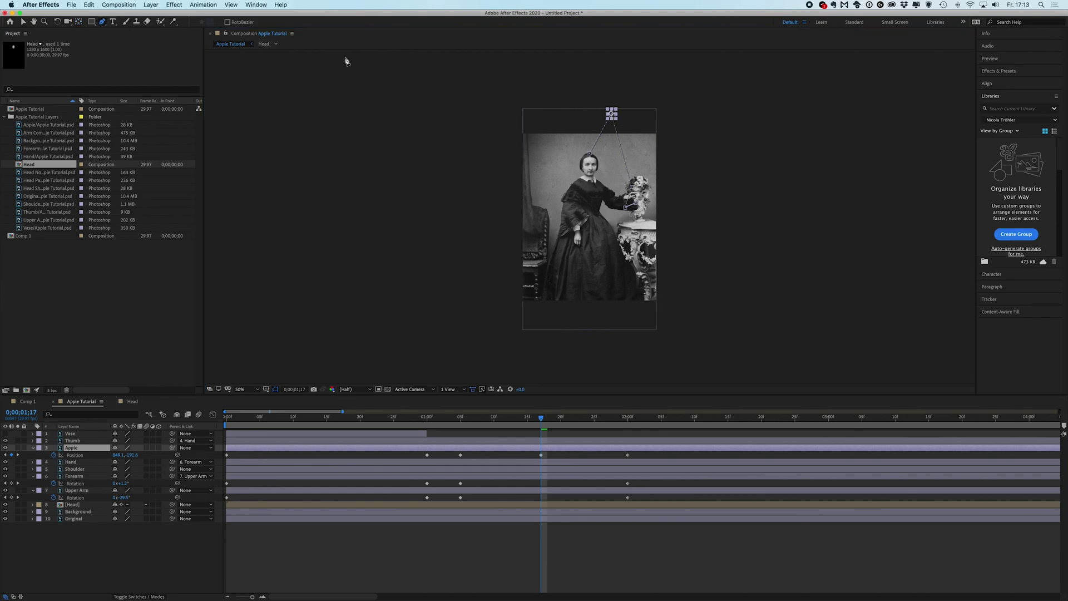
drag(612, 114, 594, 115)
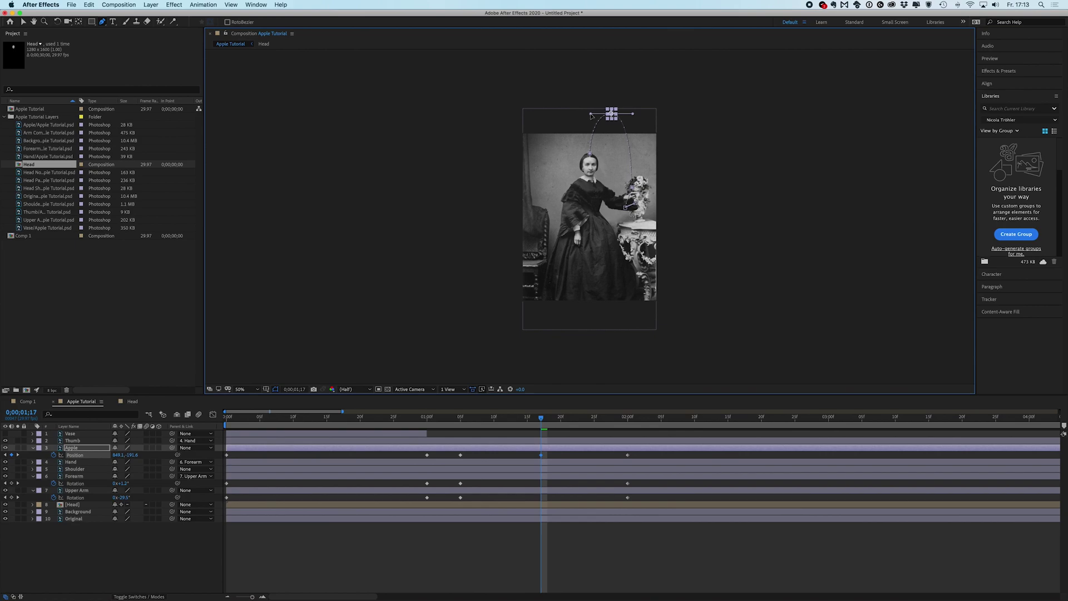
drag(591, 115, 590, 115)
Preview the toss, then shift the apple's peak and landing Position keyframes slightly earlier
drag(542, 423, 412, 427)
key(space)
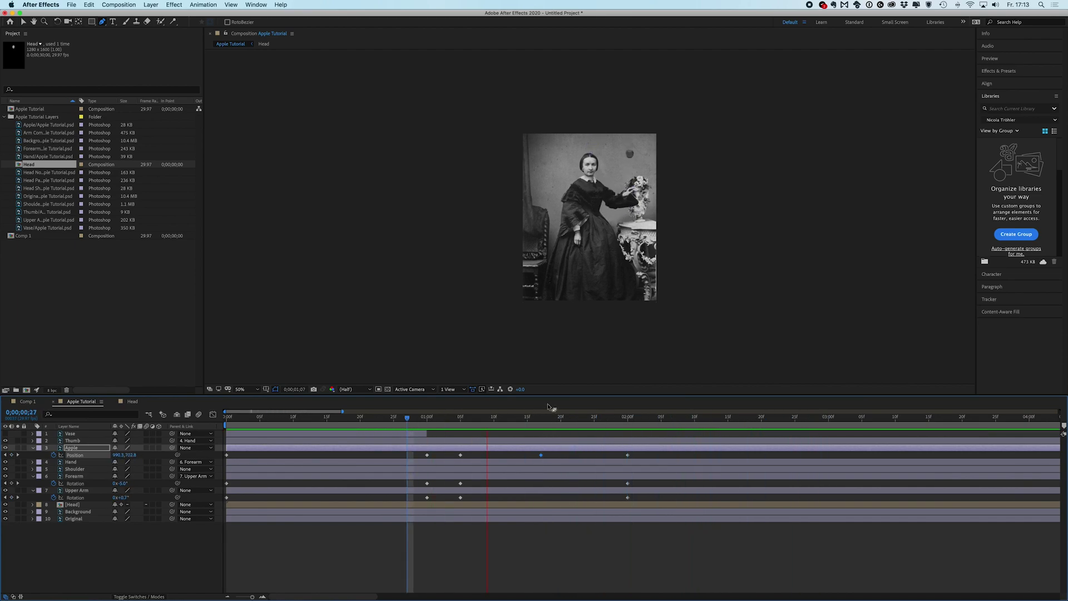
key(space)
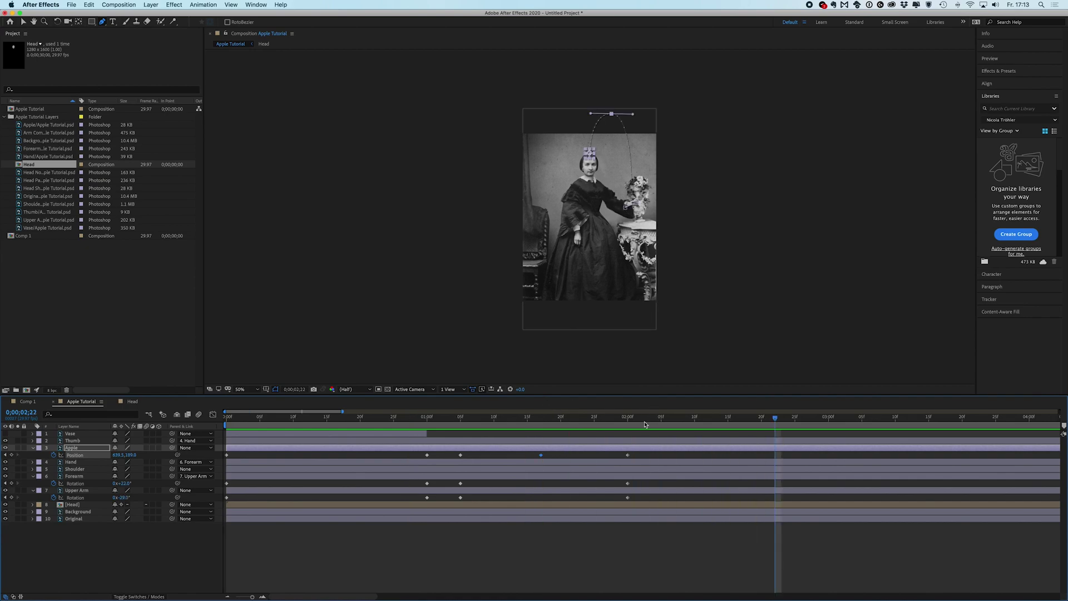
drag(649, 429, 593, 430)
click(627, 455)
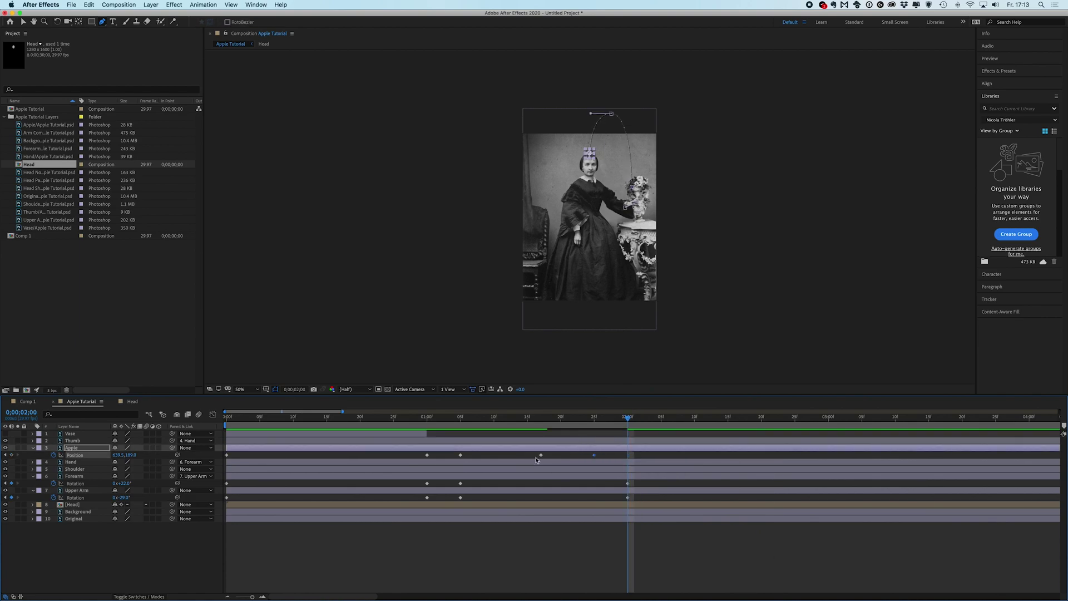
drag(541, 455, 521, 455)
drag(595, 455, 581, 455)
Lower the apple's Position at 2 seconds, undoing a stray position change
click(457, 417)
drag(457, 417, 407, 420)
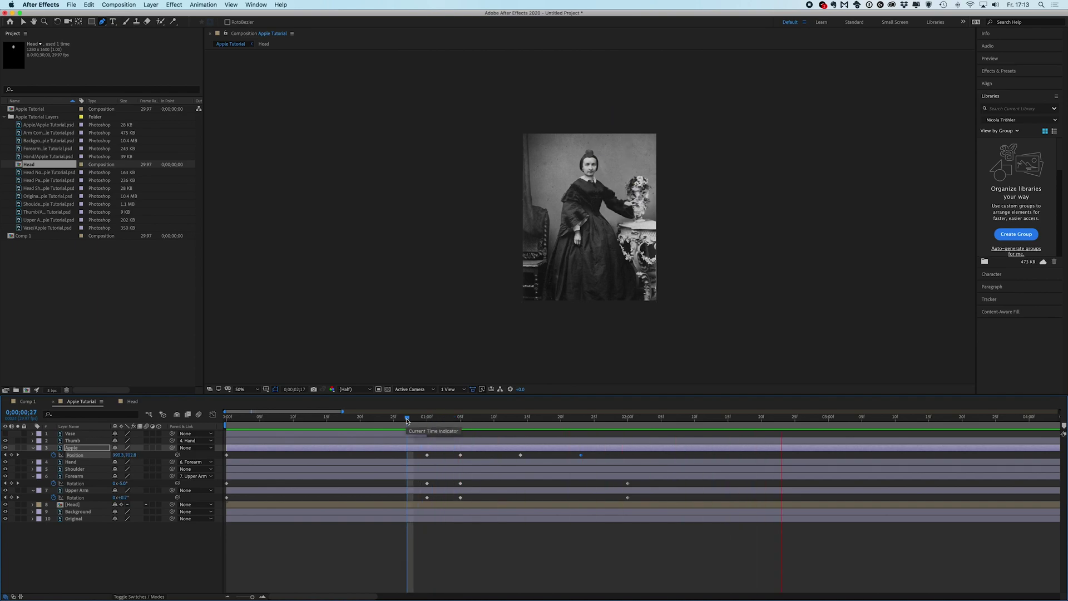
click(621, 417)
drag(621, 419, 628, 418)
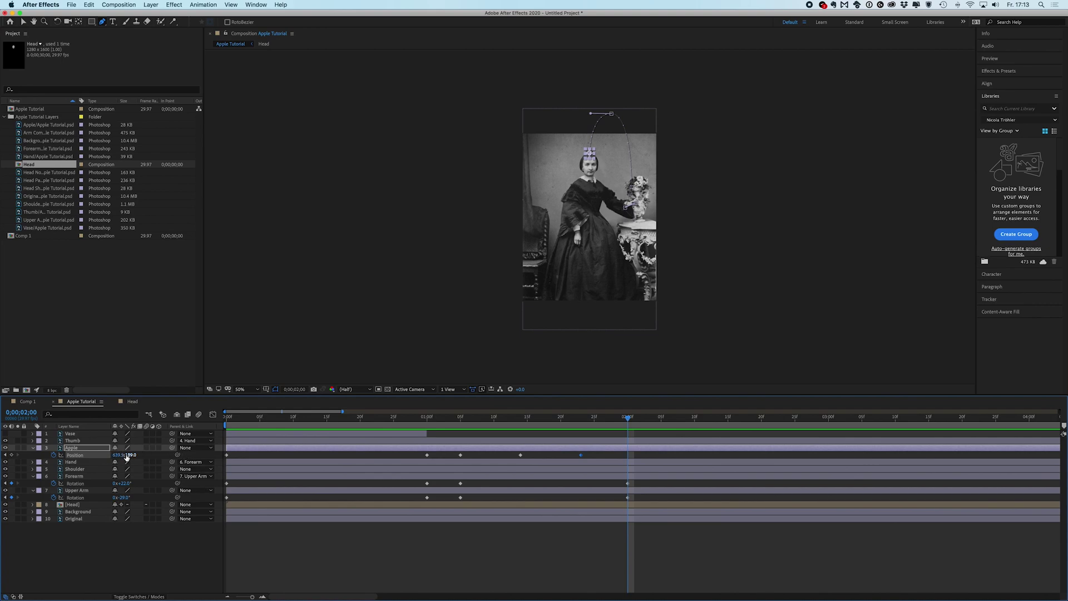
drag(127, 456, 167, 456)
drag(655, 423, 762, 408)
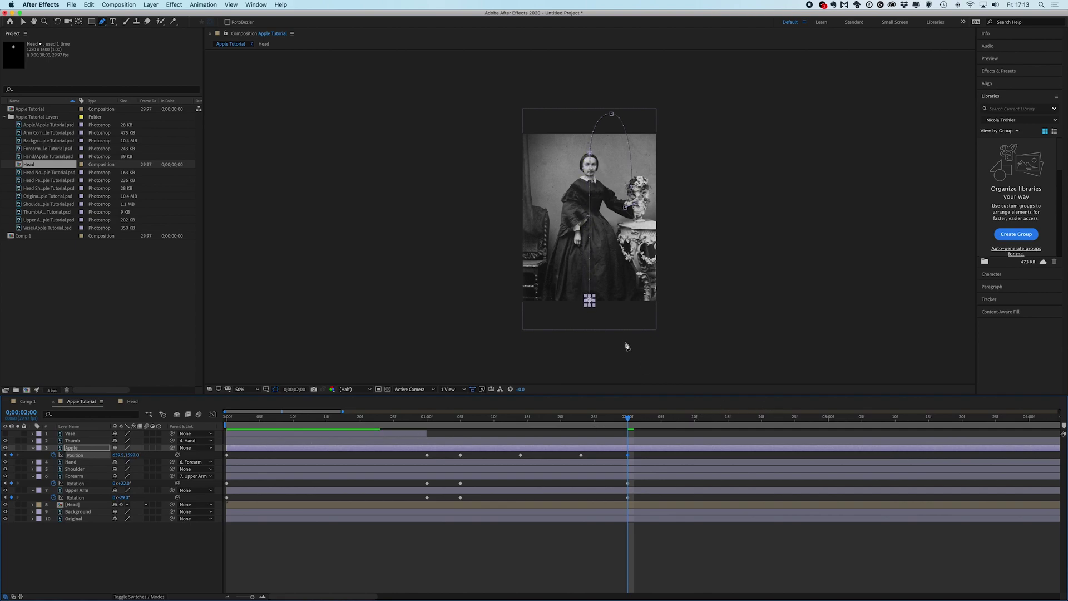
drag(625, 420, 669, 457)
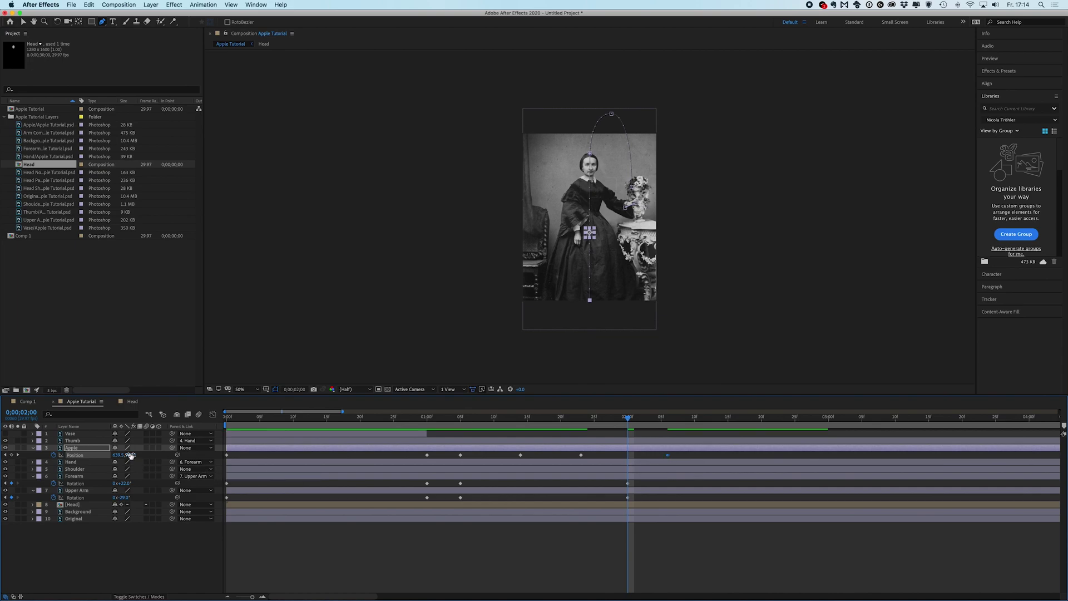
drag(132, 455, 144, 454)
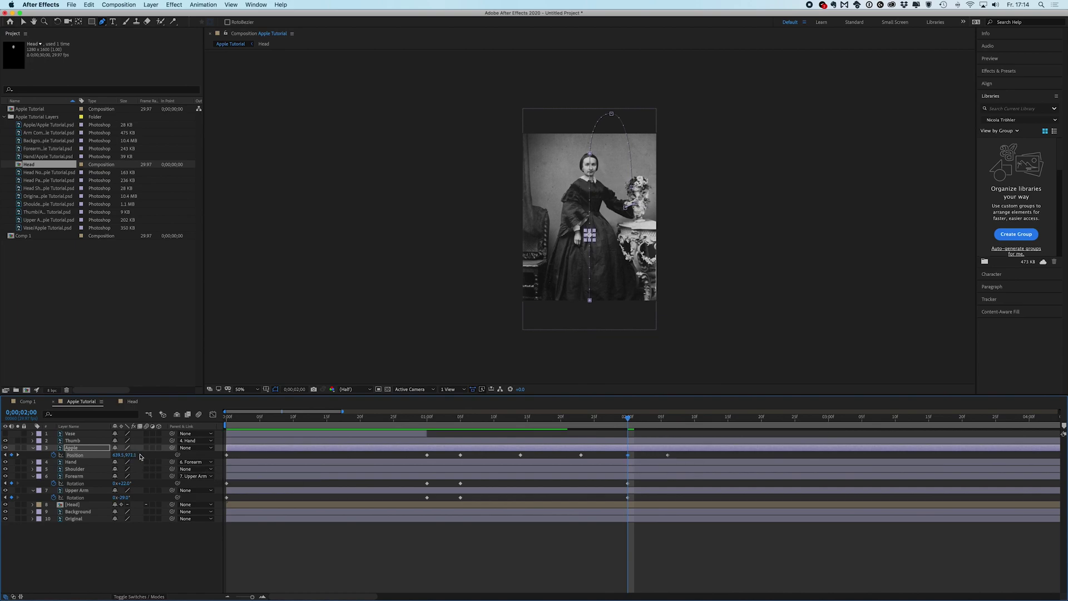
key(ctrl+z)
At 2;06, drop the apple down and left to about 415.5, 1484 near the bottom
click(669, 418)
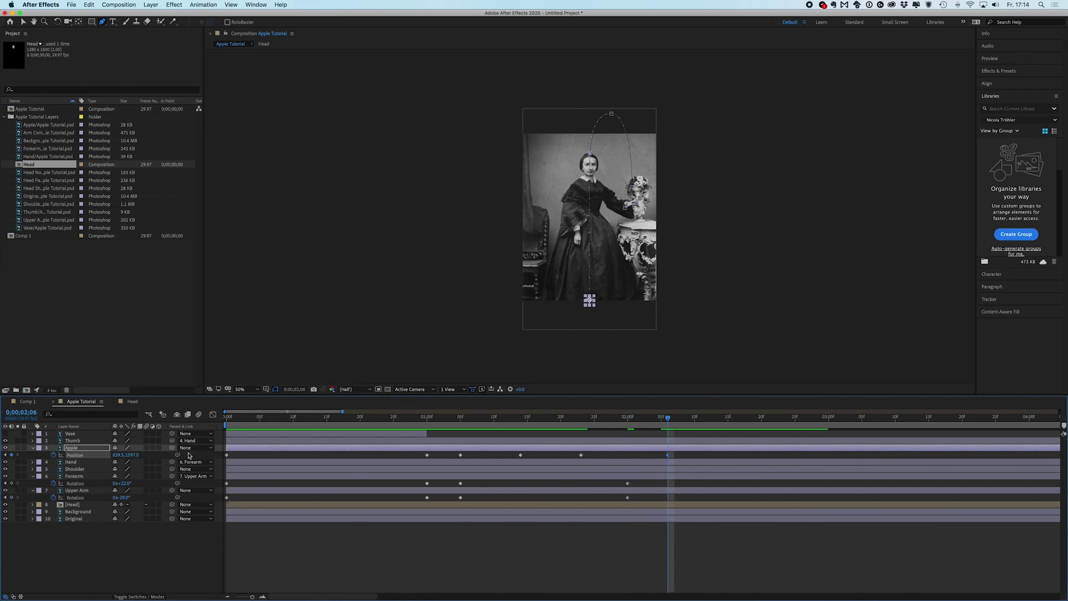
drag(132, 455, 170, 455)
drag(115, 455, 26, 467)
key(period)
key(period)
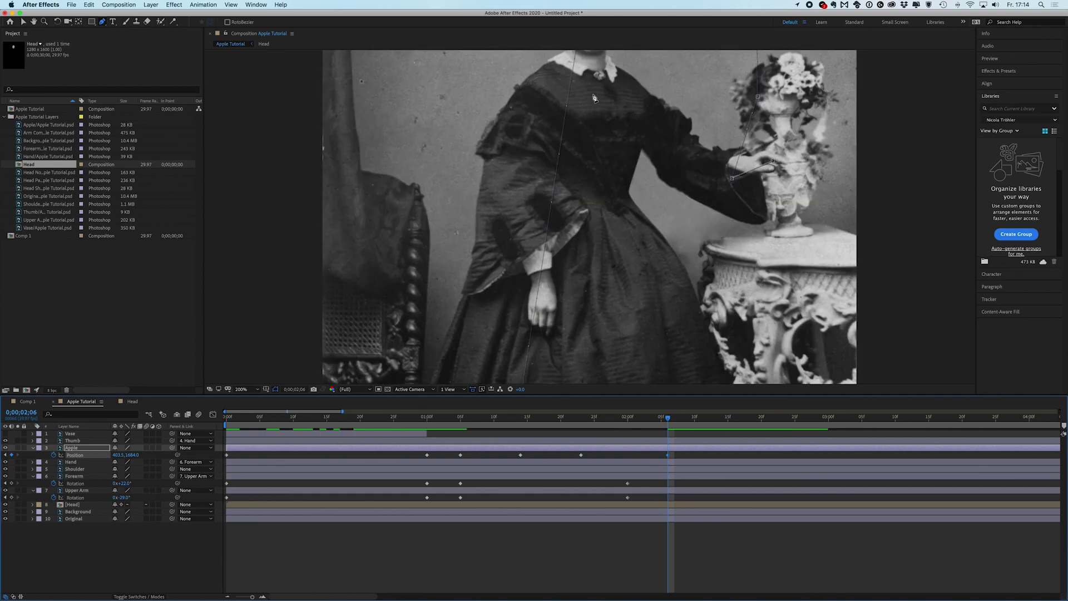
Bend the apple's path leftward at the head-hit vertex and move its last keyframe to about 2;13
scroll(594, 98, up, 10)
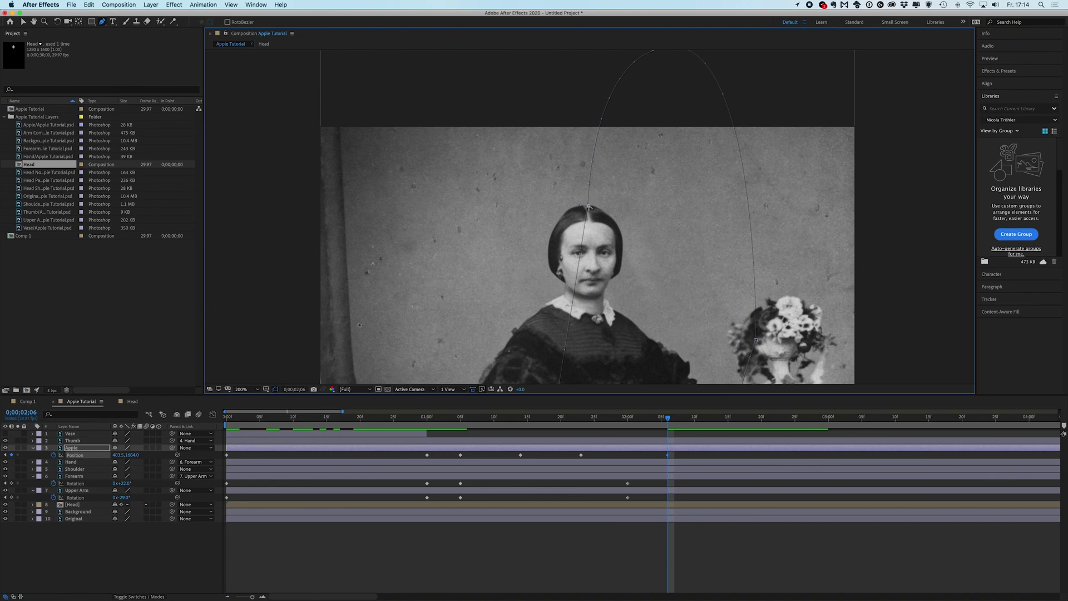
drag(588, 207, 516, 44)
drag(660, 364, 614, 209)
drag(565, 139, 497, 7)
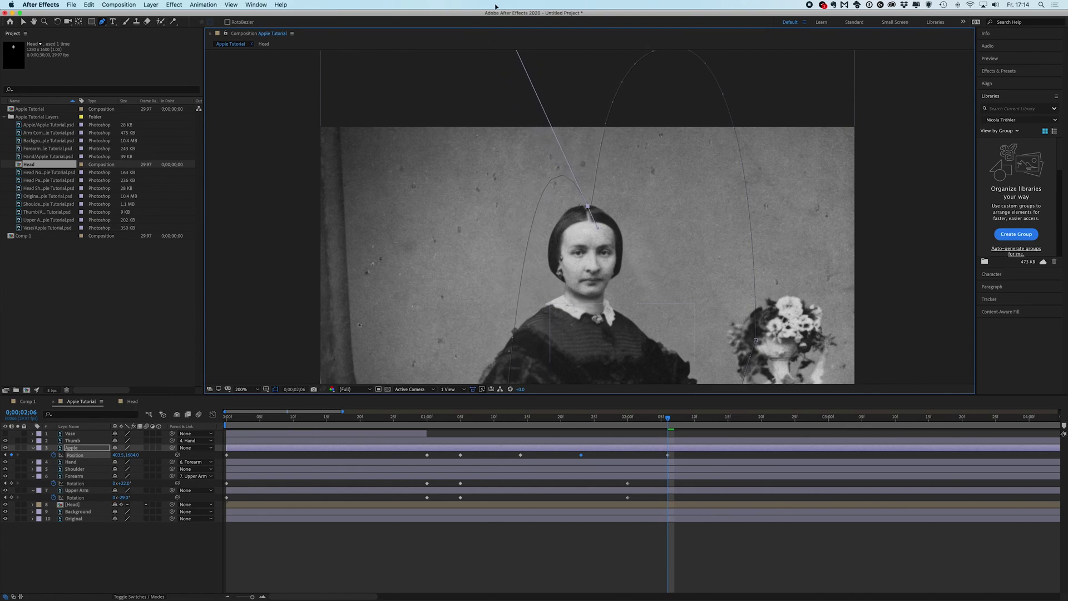
scroll(555, 332, down, 3)
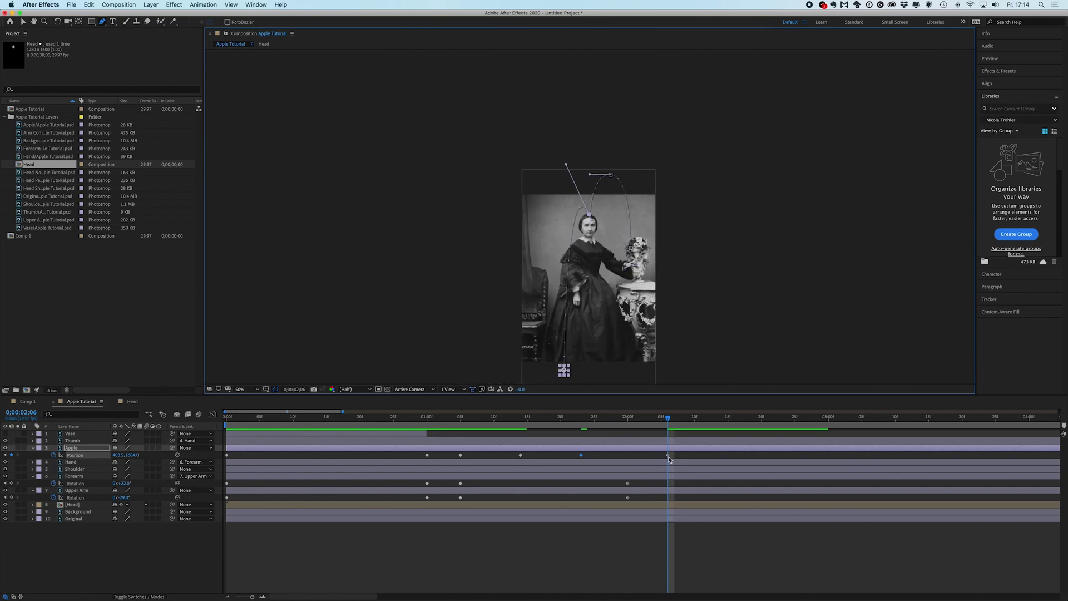
drag(669, 459, 716, 458)
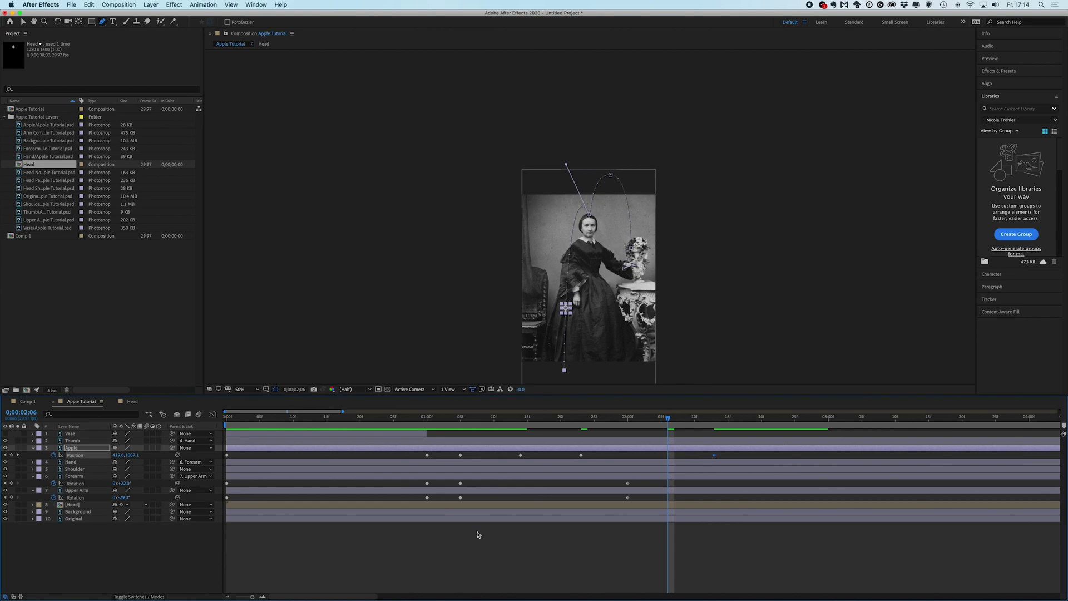
click(465, 572)
Preview the animation from near the start
click(261, 426)
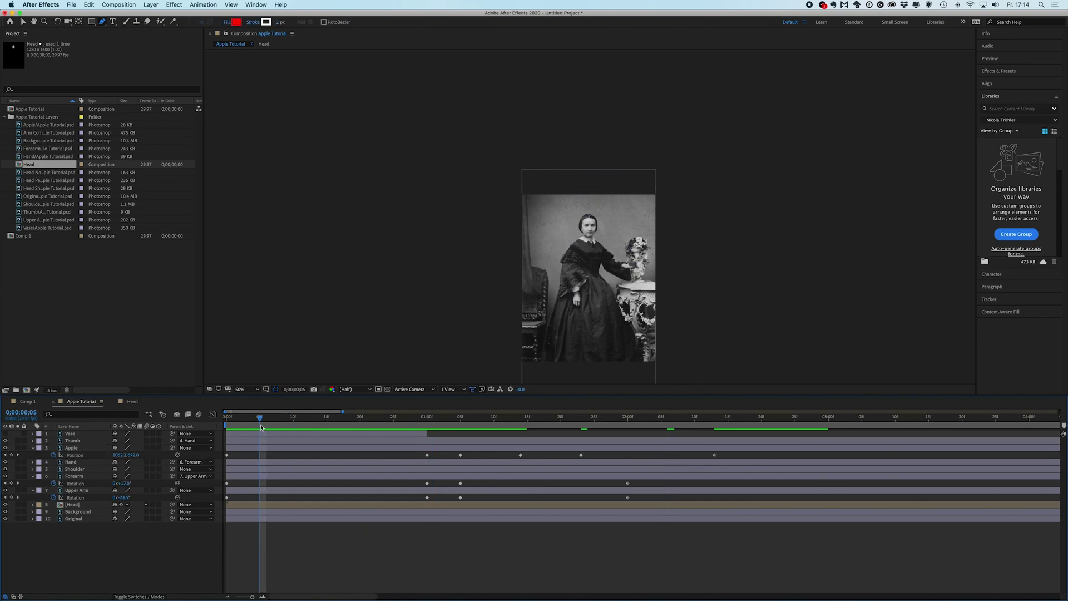
key(space)
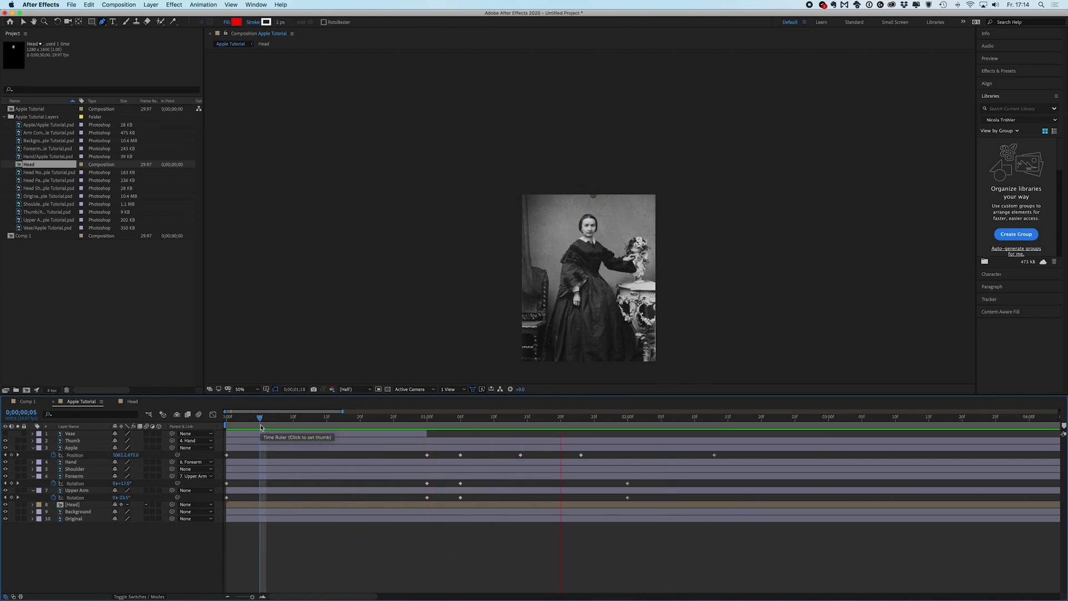
key(space)
Retract the Apple Position curve handle into the head keyframe so the path peaks sharply
key(g)
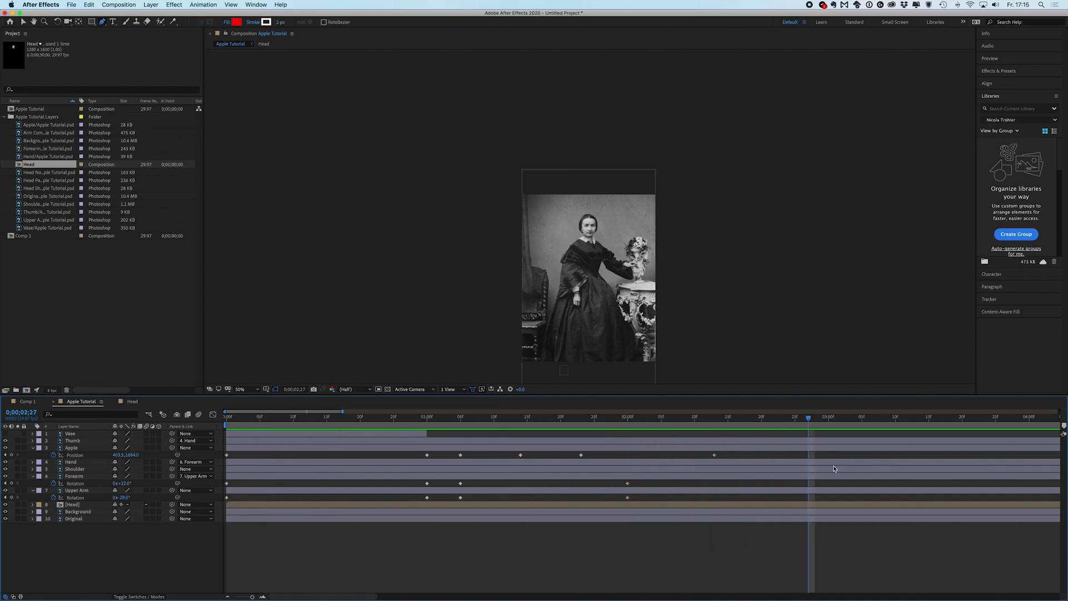
mouse_move(568, 426)
mouse_down()
mouse_move(585, 436)
mouse_move(709, 440)
mouse_move(583, 437)
mouse_up()
key(.)
key(.)
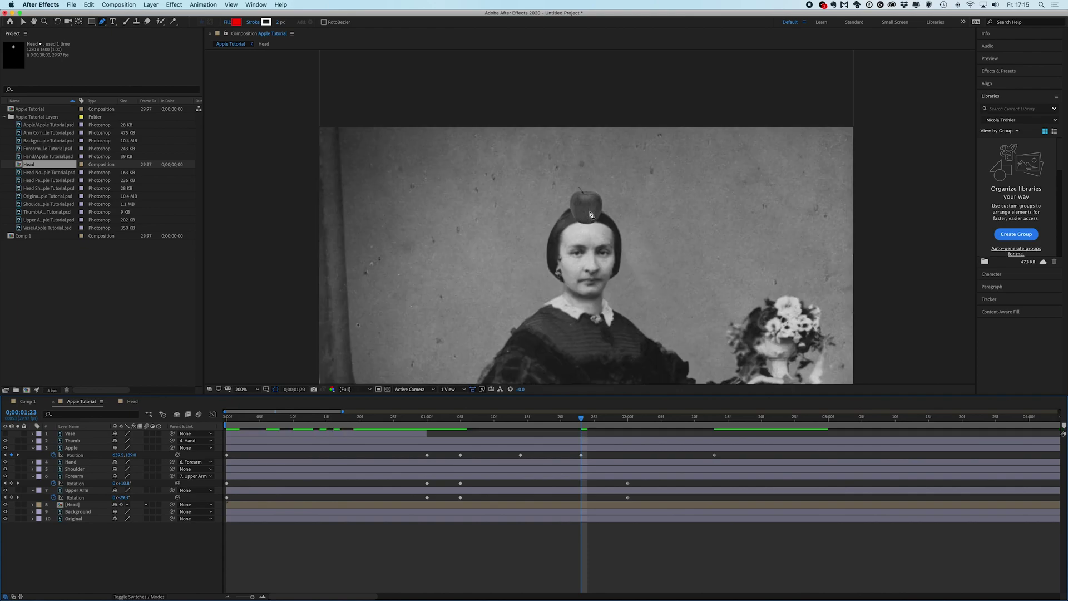
click(78, 447)
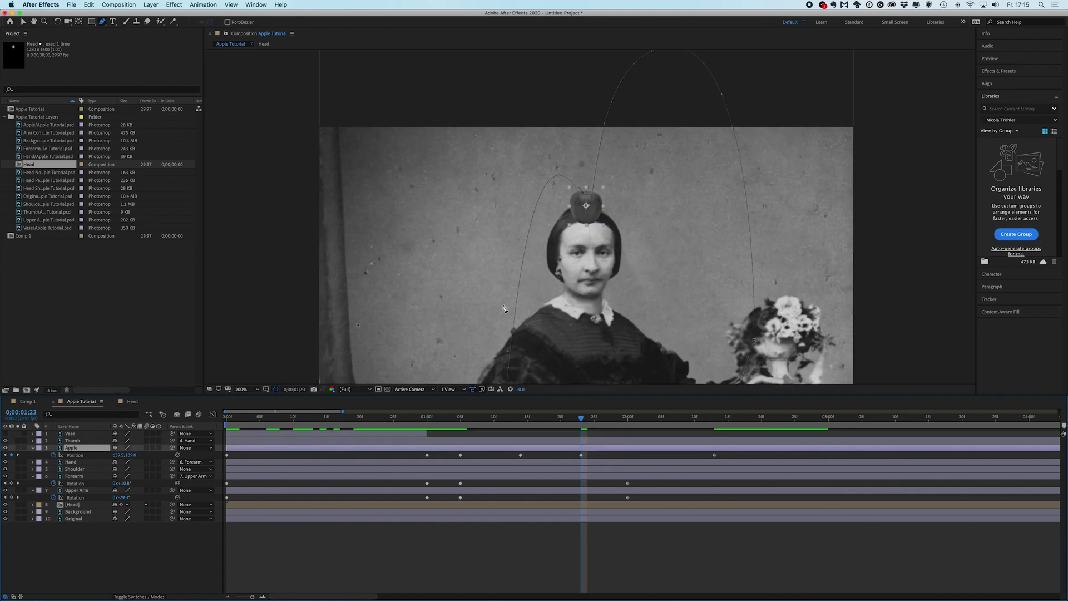
click(69, 455)
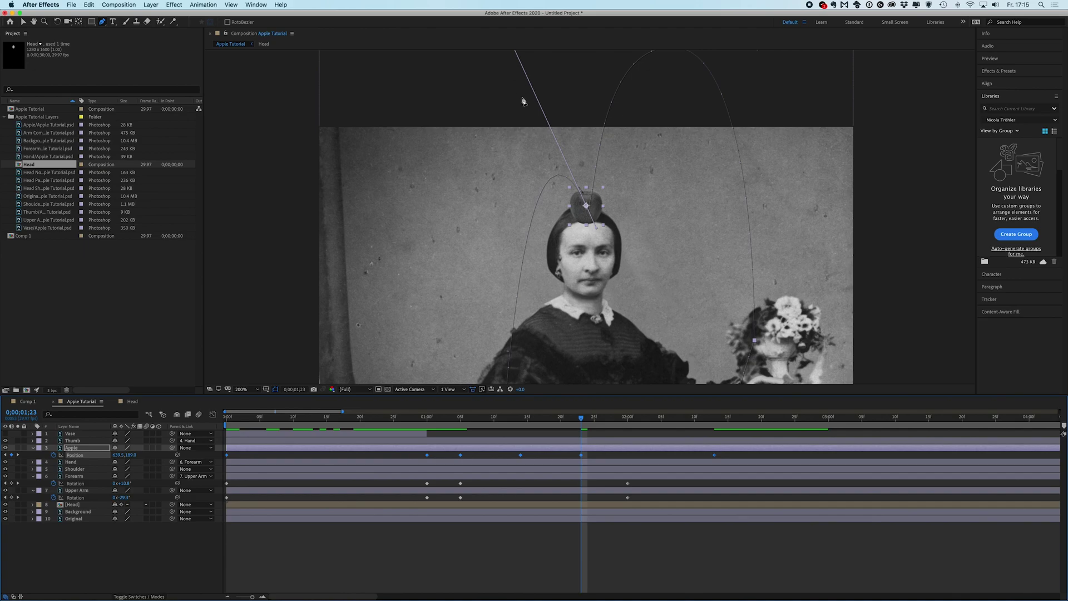
key(comma)
drag(542, 113, 590, 214)
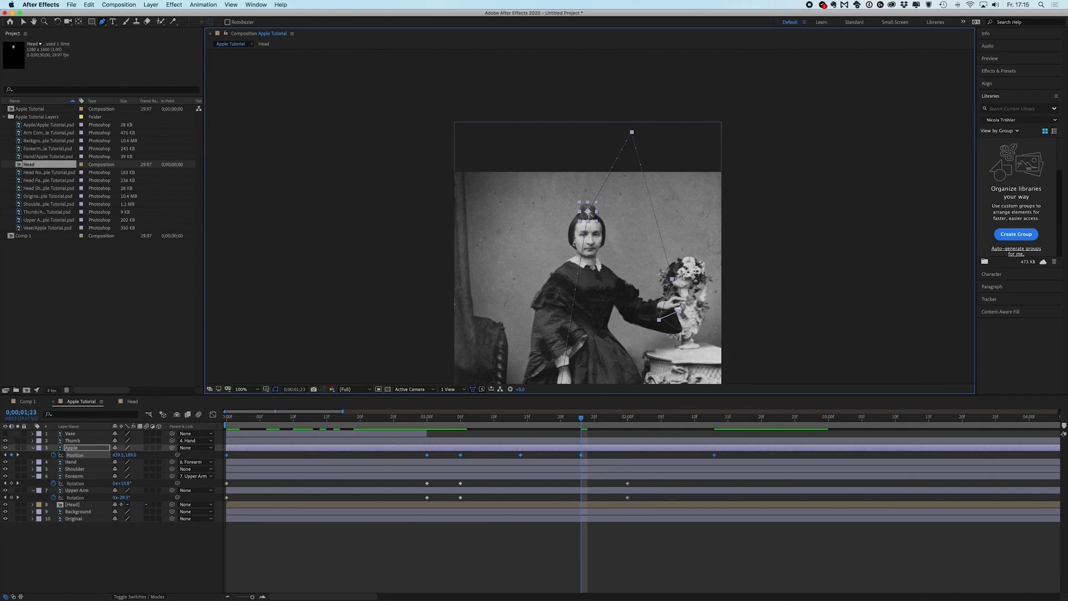
Restore the curve and key the apple above-left of her head a few frames after the hit
key(super+z)
click(588, 212)
click(537, 557)
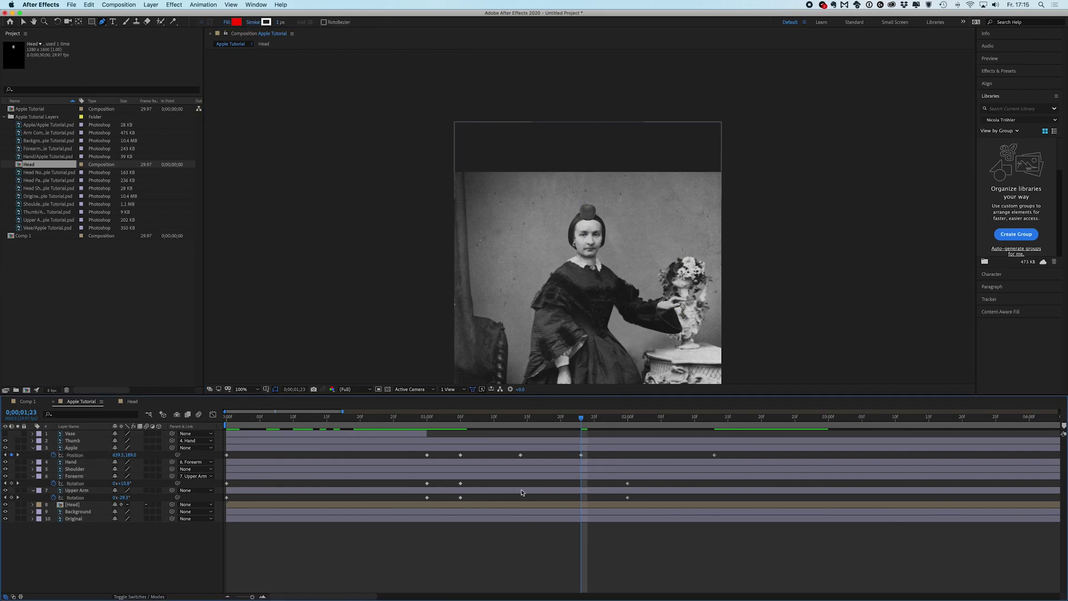
click(580, 457)
click(588, 423)
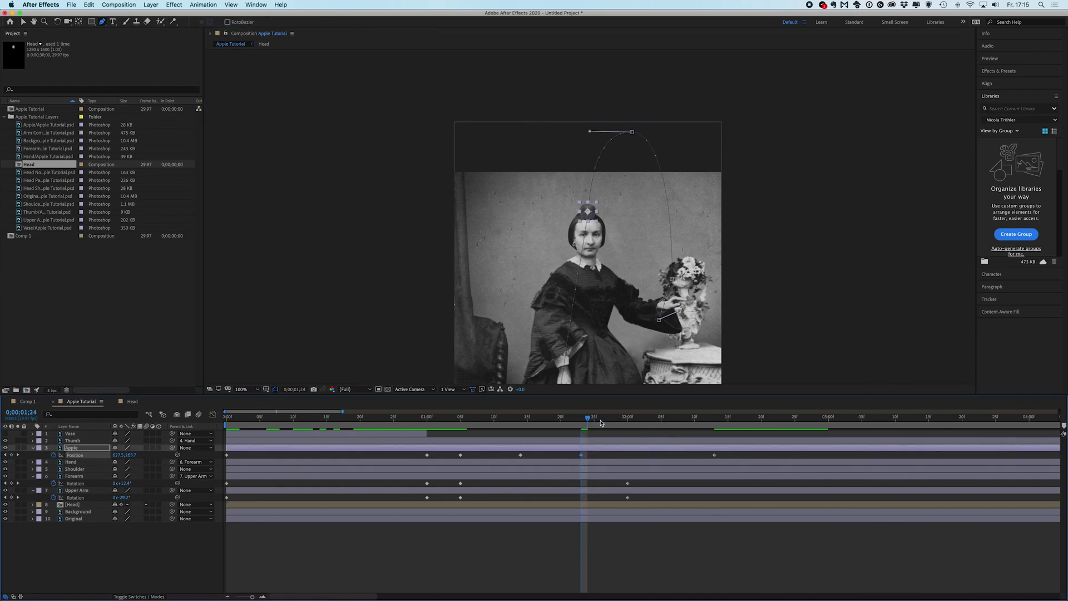
mouse_move(600, 423)
mouse_down()
mouse_move(647, 426)
mouse_move(608, 427)
mouse_up()
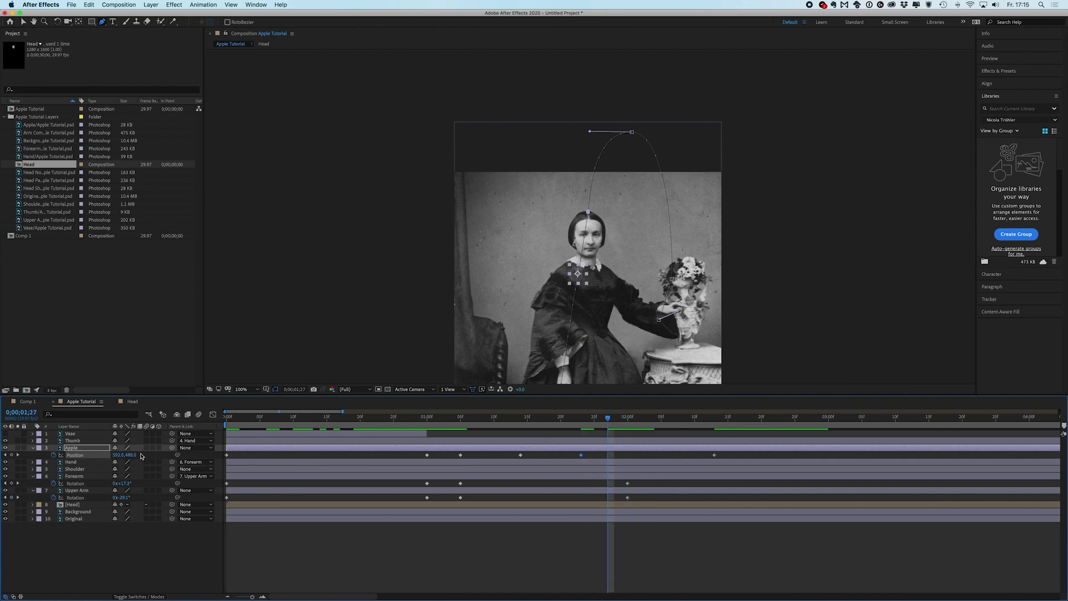
drag(132, 456, 101, 455)
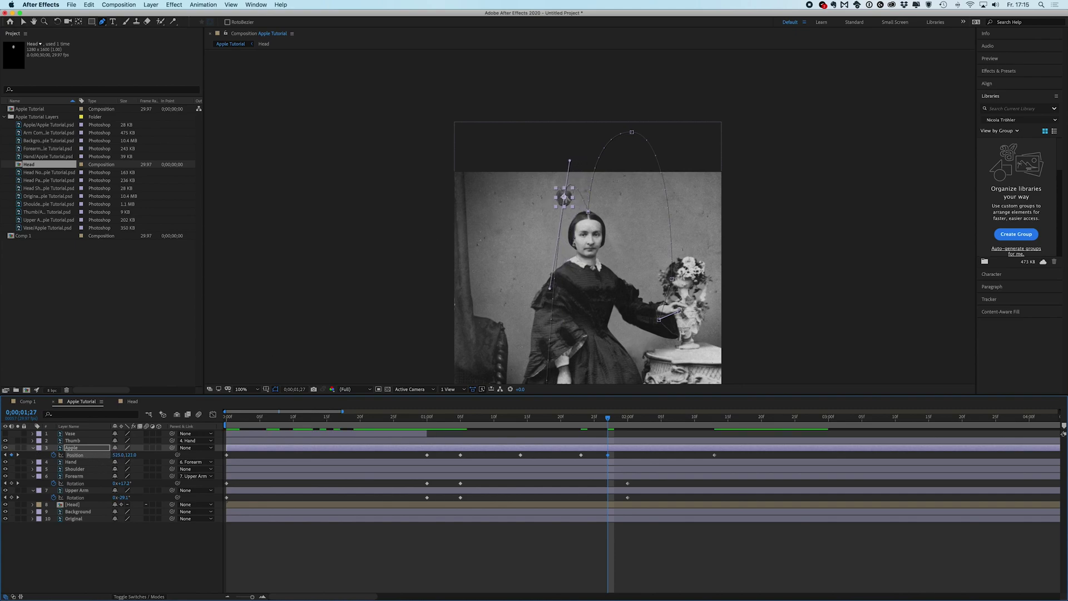
click(564, 197)
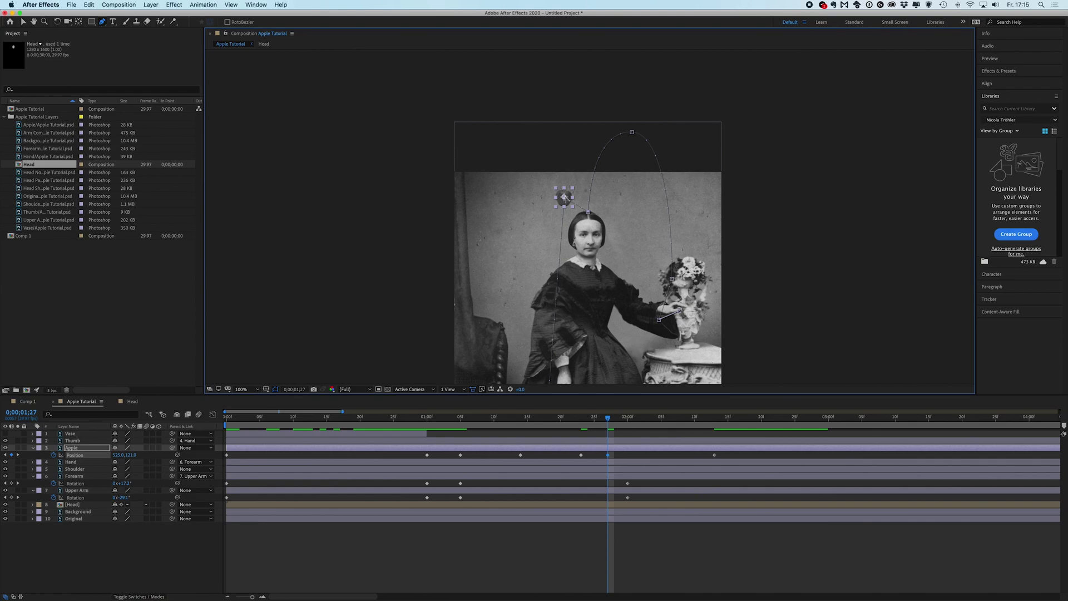
drag(564, 198, 549, 218)
Shift the bounce keyframe slightly later and preview from 0;00;01;21
drag(608, 455, 626, 459)
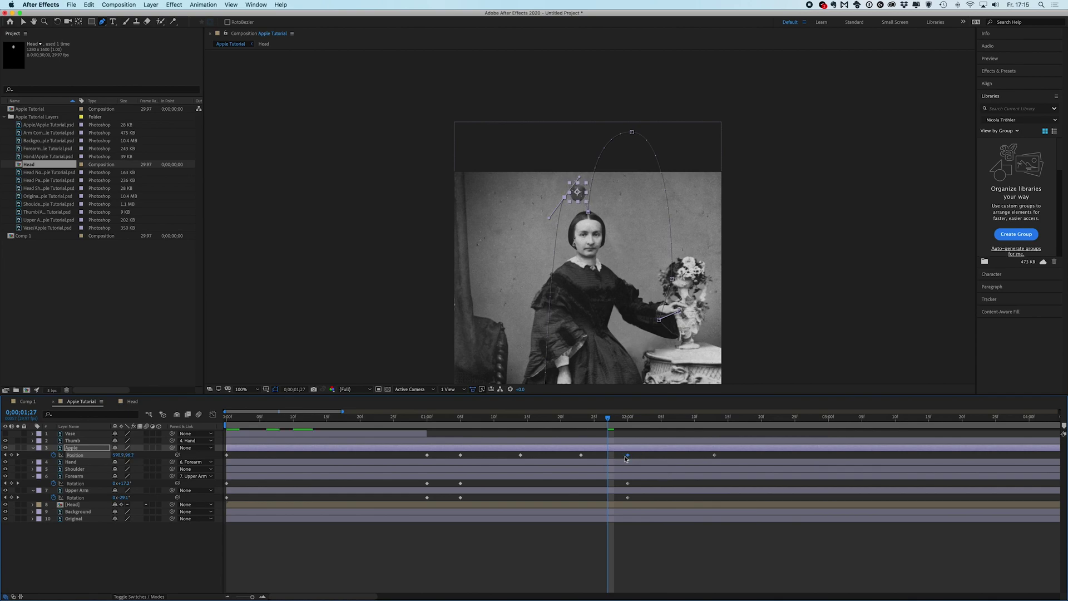
drag(608, 417, 567, 419)
key(space)
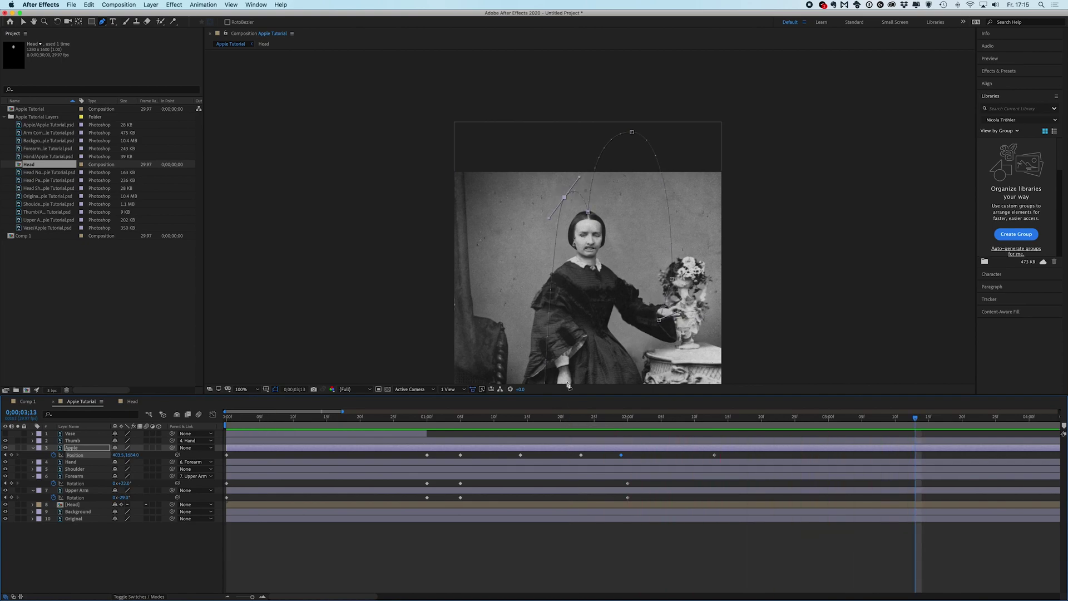
key(space)
scroll(561, 417, down, 3)
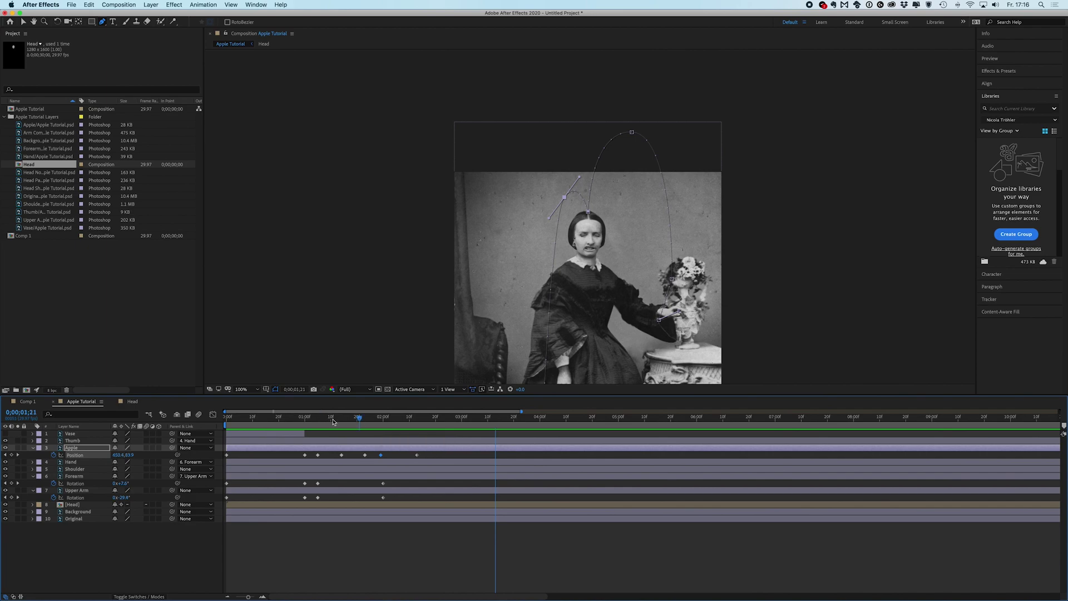
key(space)
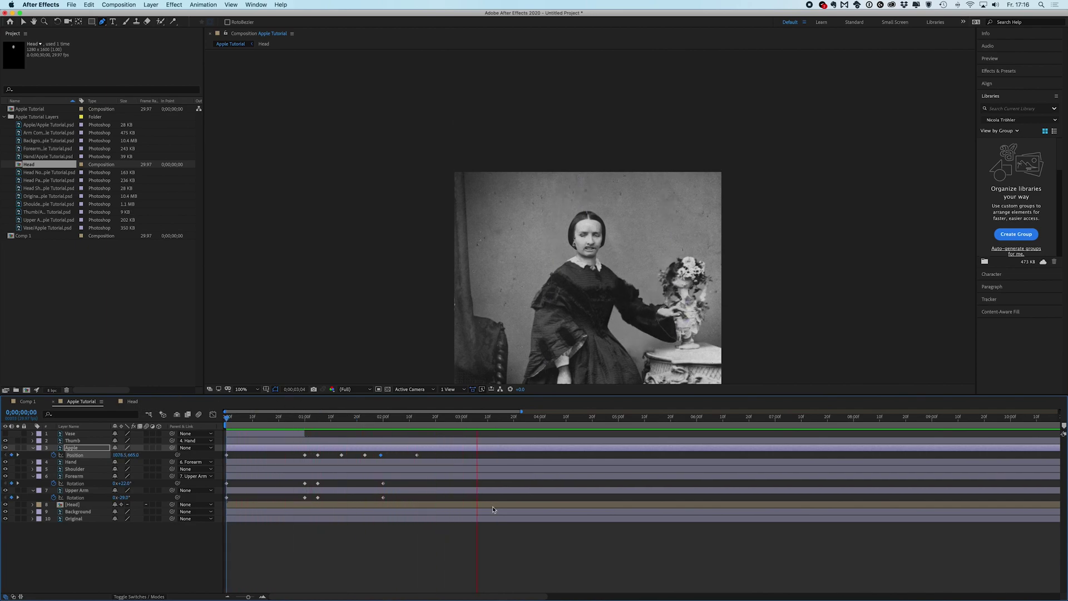
key(space)
click(84, 450)
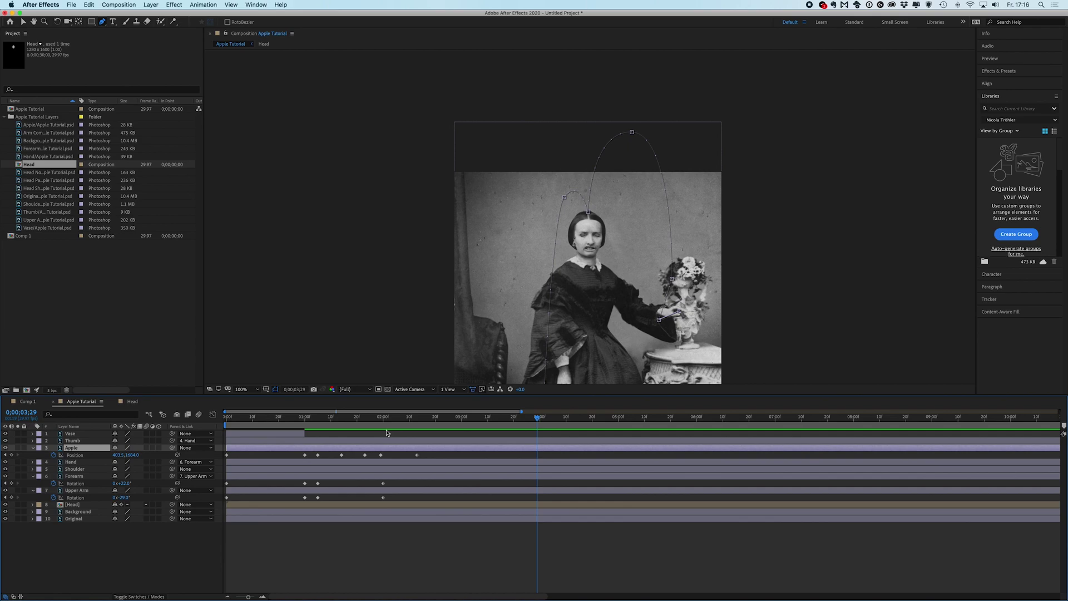
drag(355, 421, 210, 424)
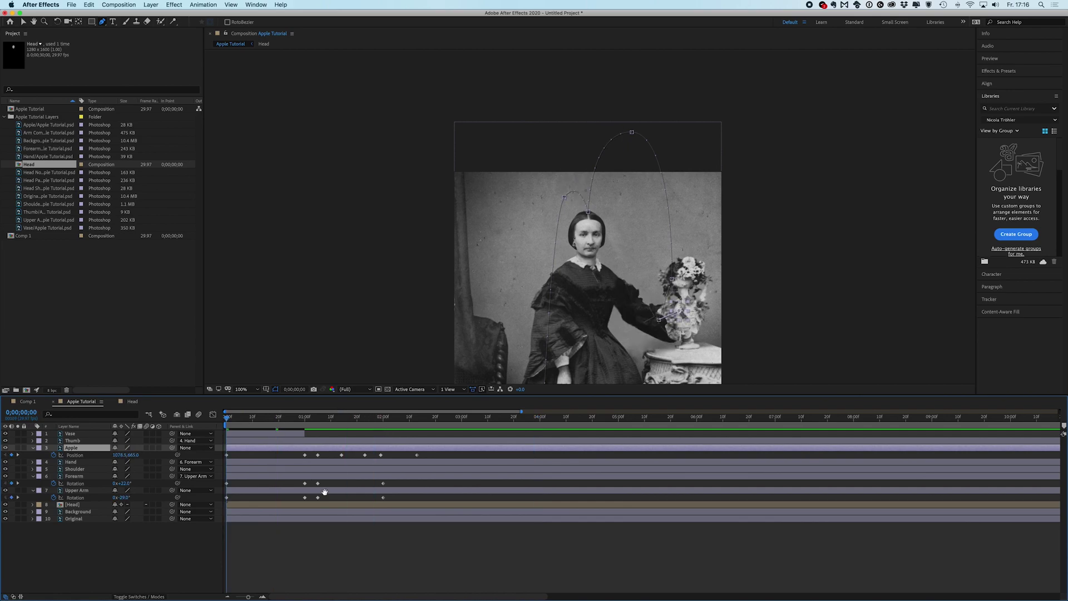
key(space)
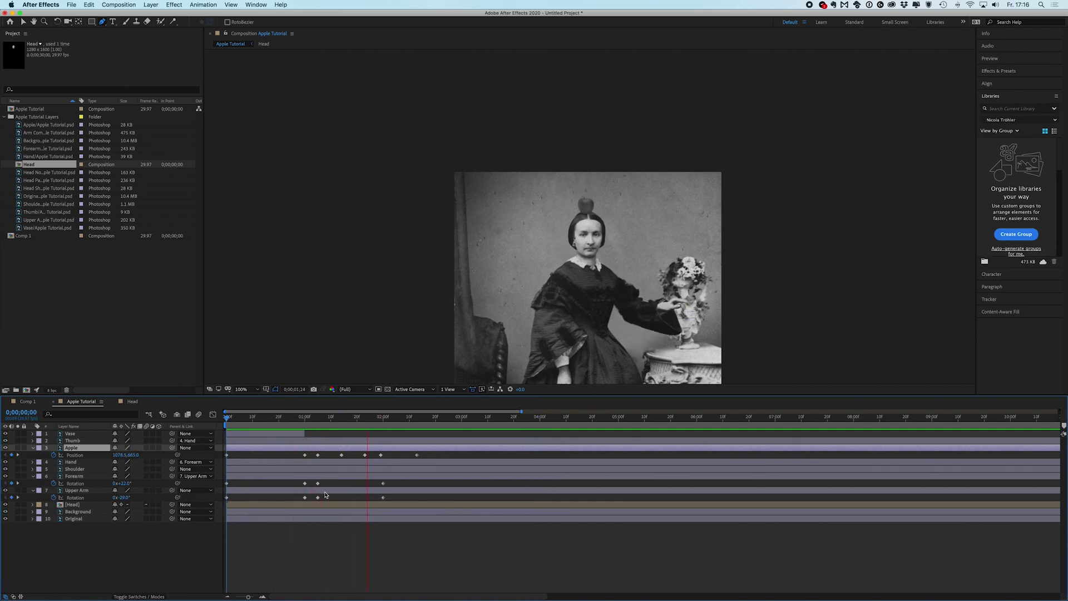
key(space)
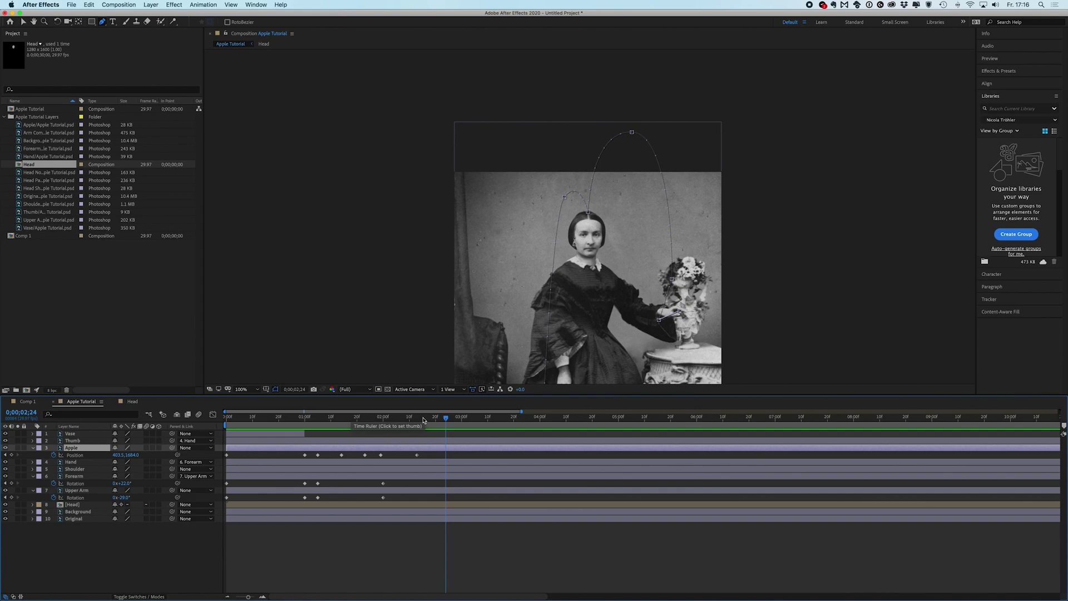
drag(423, 420, 417, 420)
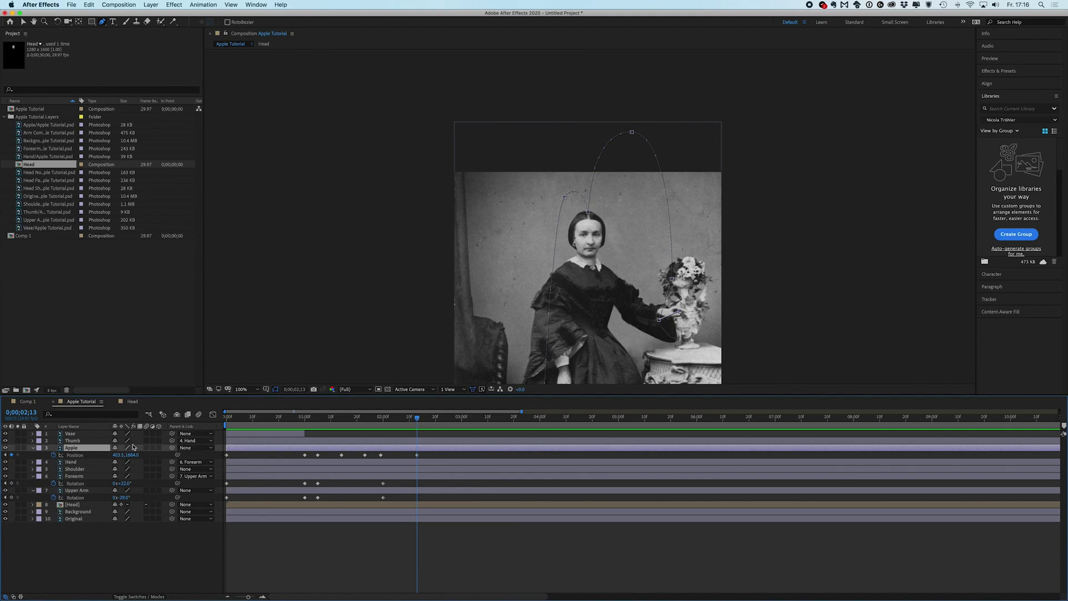
Key the Head layer Position at 1;23, lower Y from 800 to 812 at 1;26, and preview
click(81, 507)
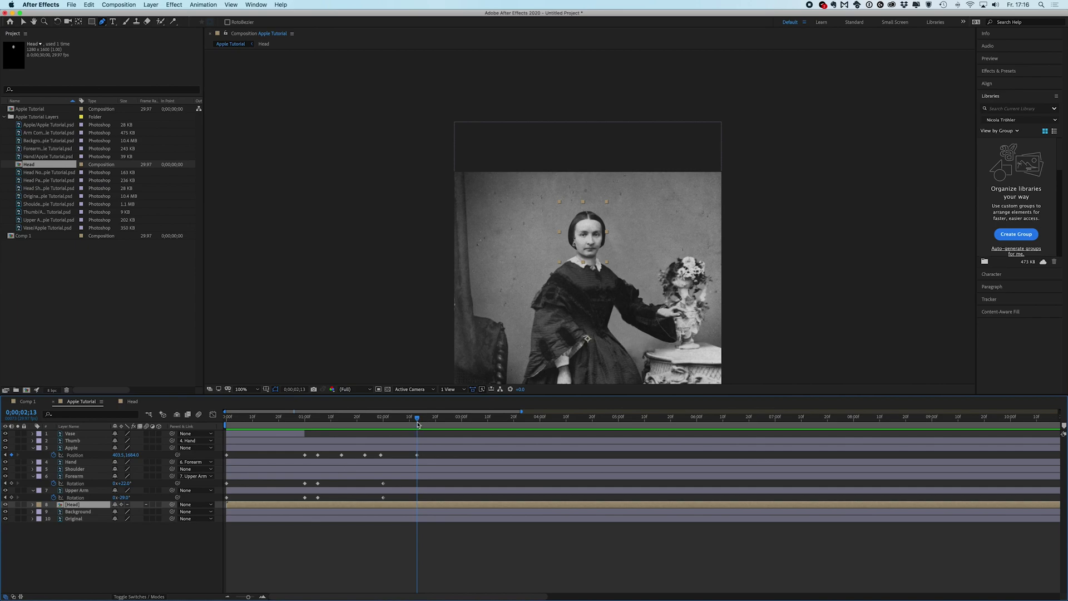
drag(418, 425, 364, 429)
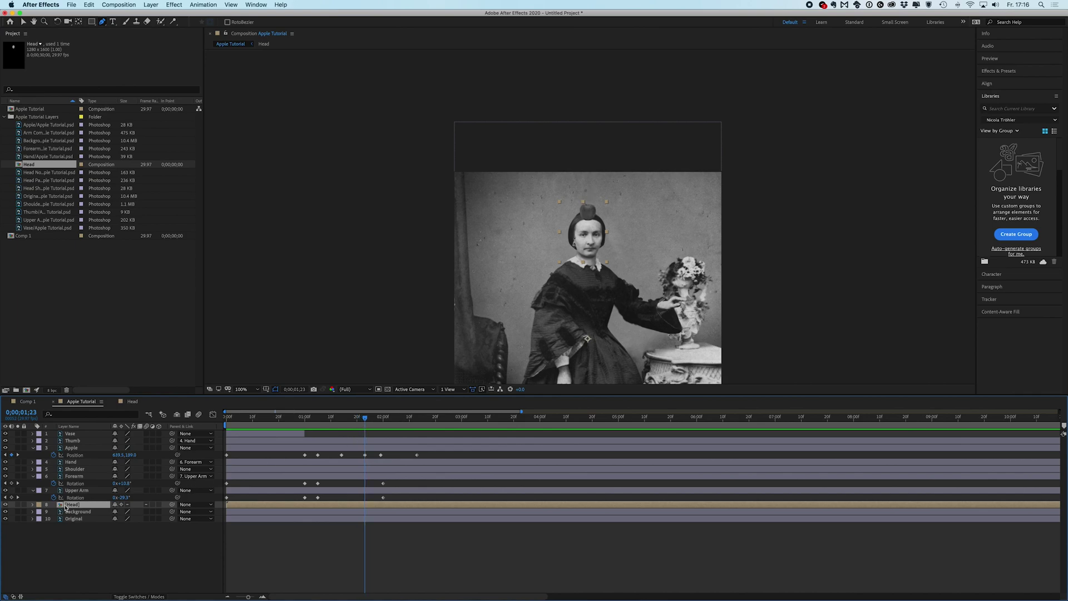
key(p)
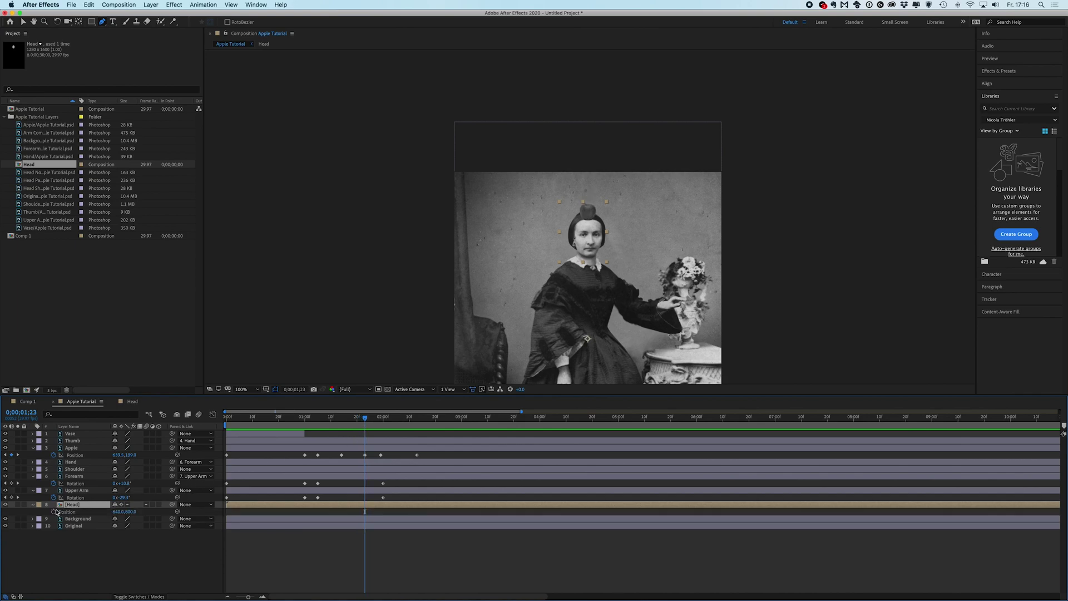
click(54, 512)
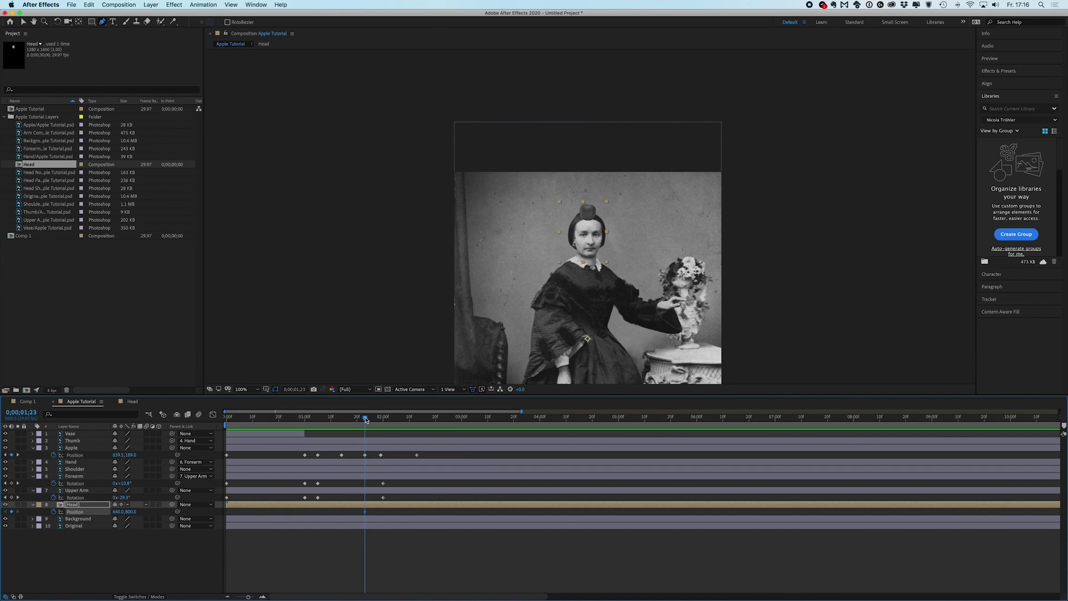
drag(365, 419, 369, 421)
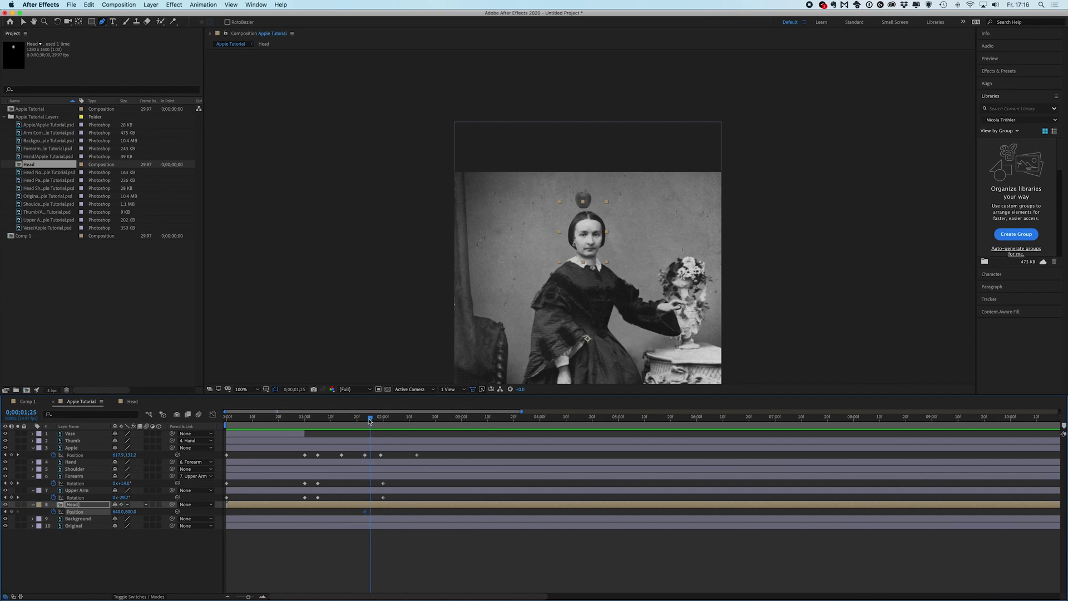
drag(131, 512, 140, 511)
key(space)
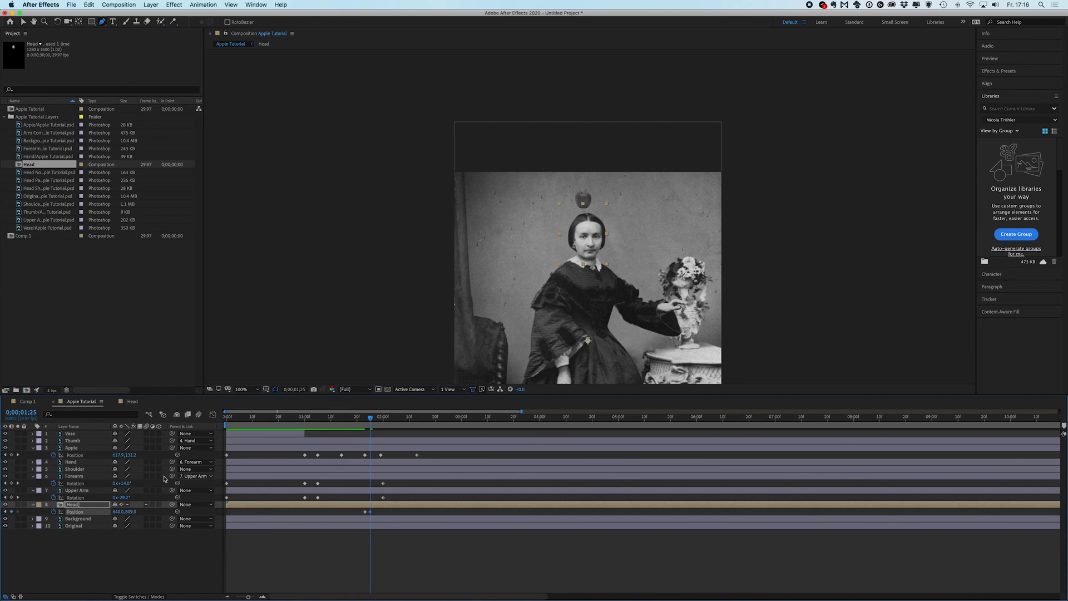
drag(138, 405, 303, 401)
Drag Head Painful's in-point left to 1;25 in the Head comp and check the impact frame
click(142, 402)
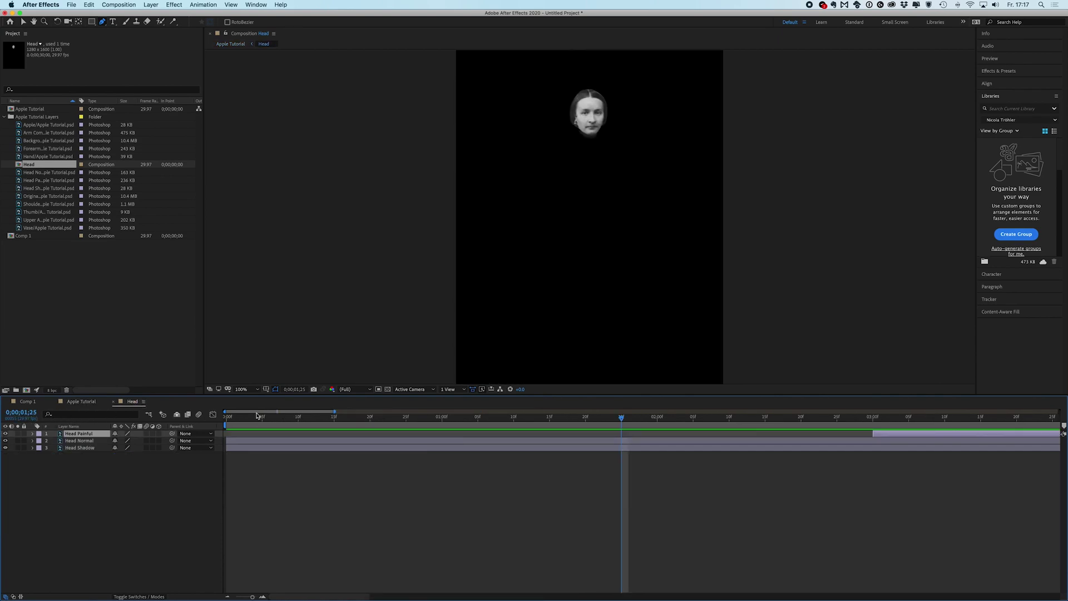
drag(871, 432, 607, 435)
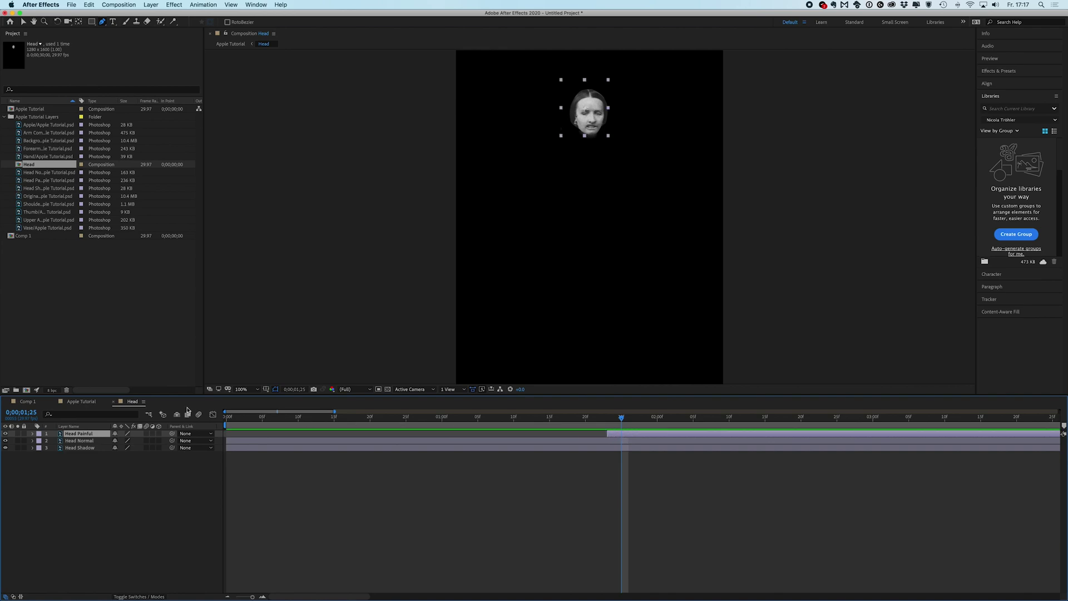
click(70, 402)
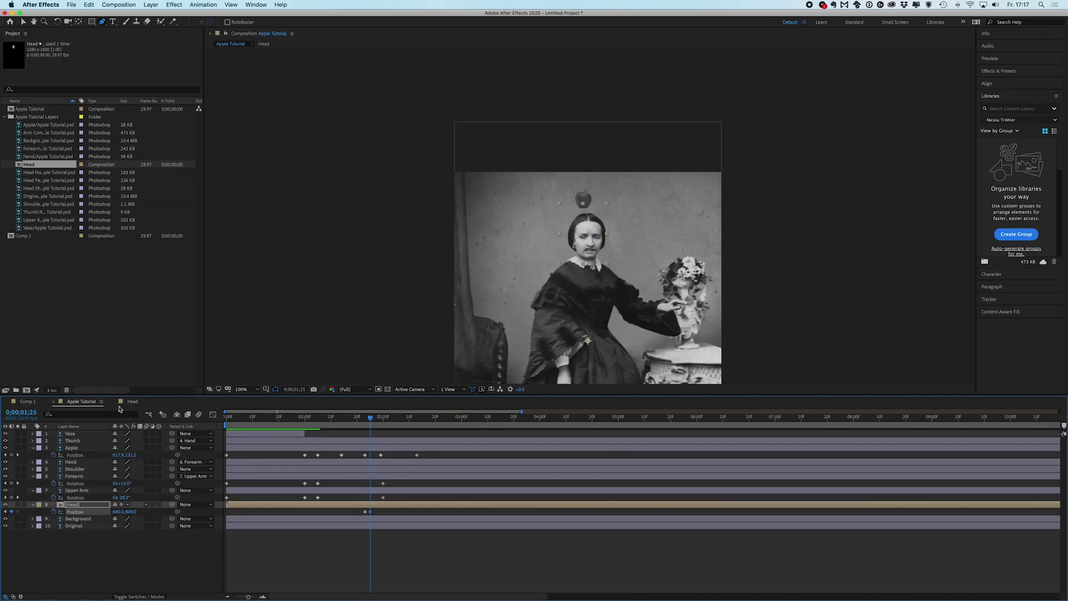
click(365, 422)
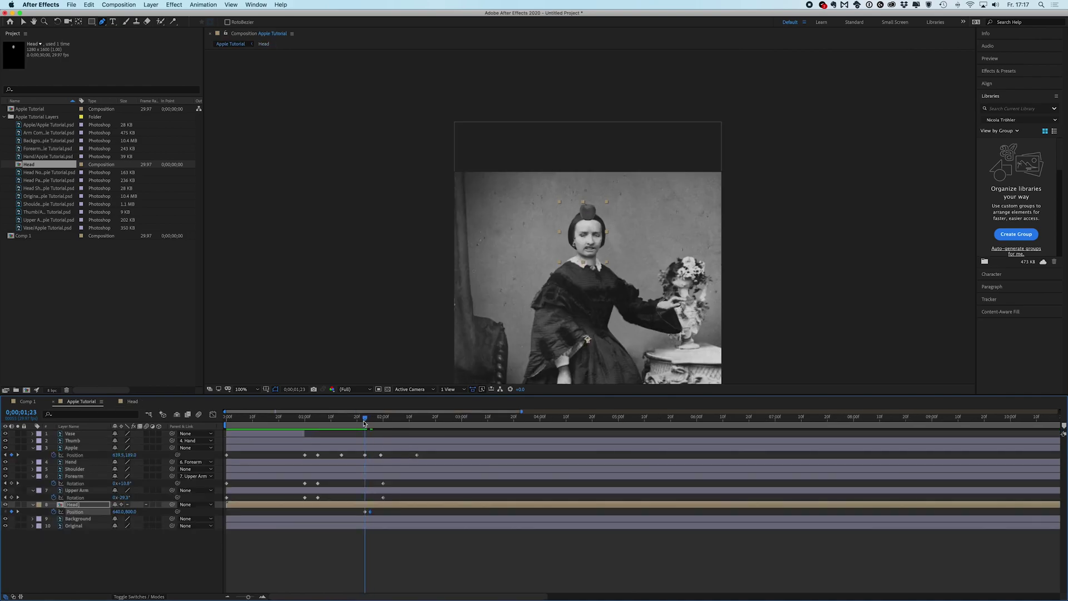
click(133, 401)
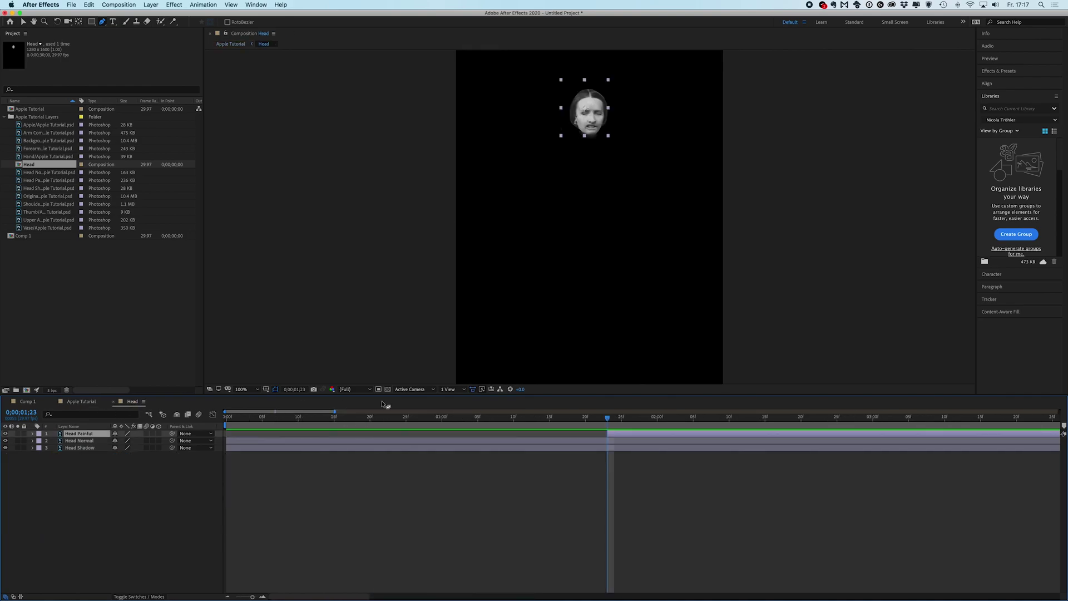
Preview the hit from 1;19 in Apple Tutorial and pan the viewer to show the full figure
click(81, 401)
drag(359, 414, 355, 419)
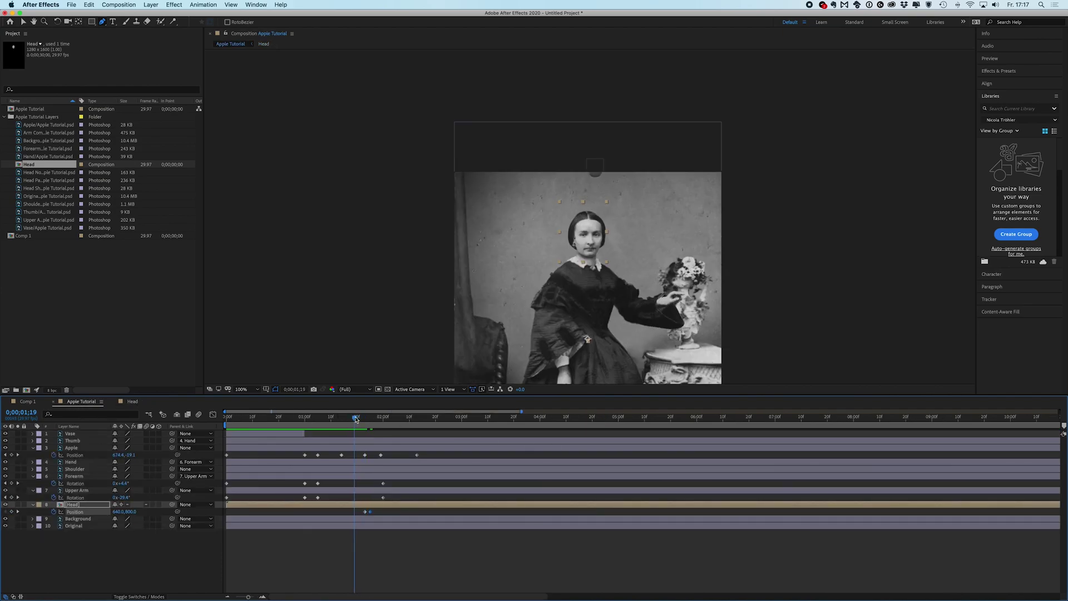
key(space)
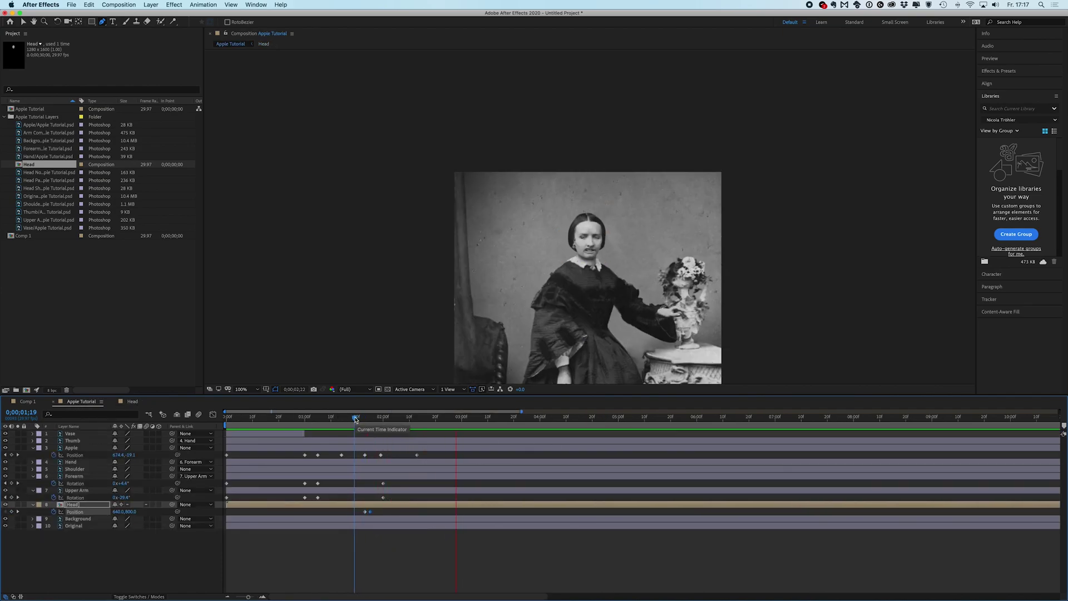
key(space)
key(space)
key(space)
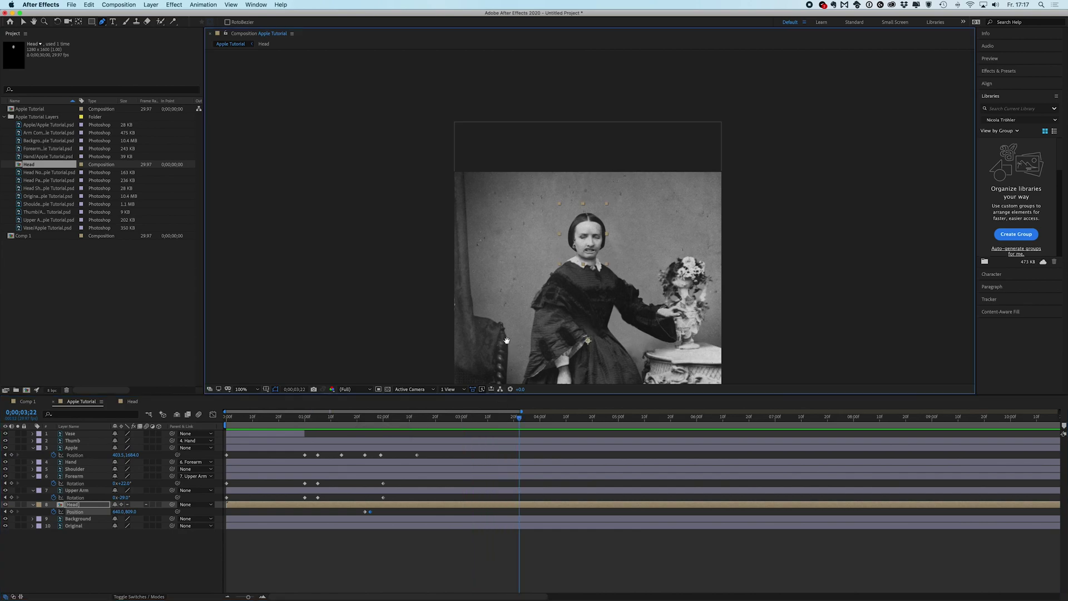
scroll(507, 349, down, 5)
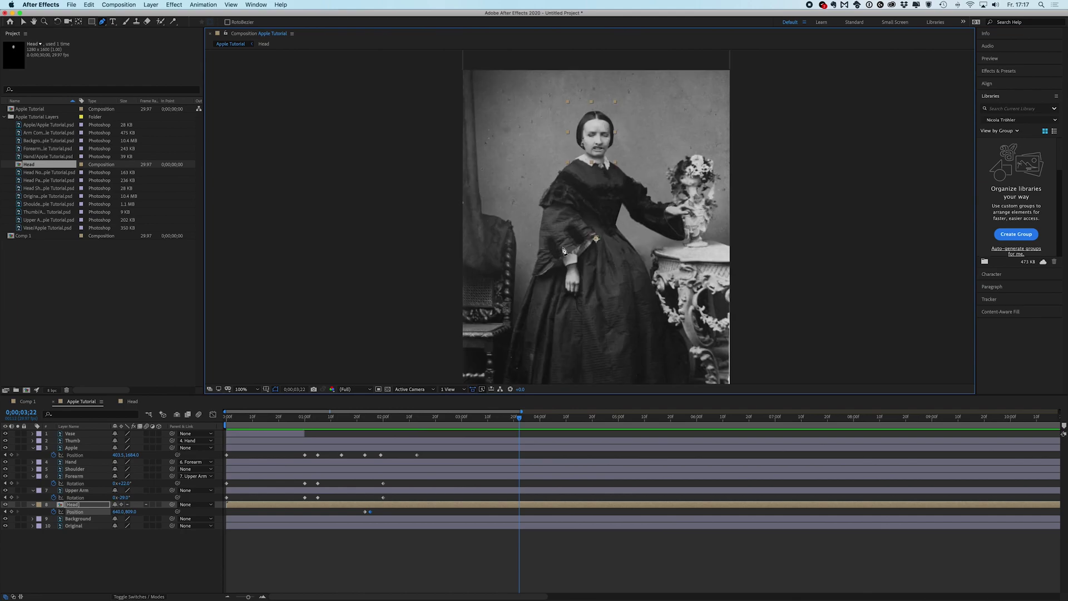
key(h)
drag(582, 228, 576, 247)
key(g)
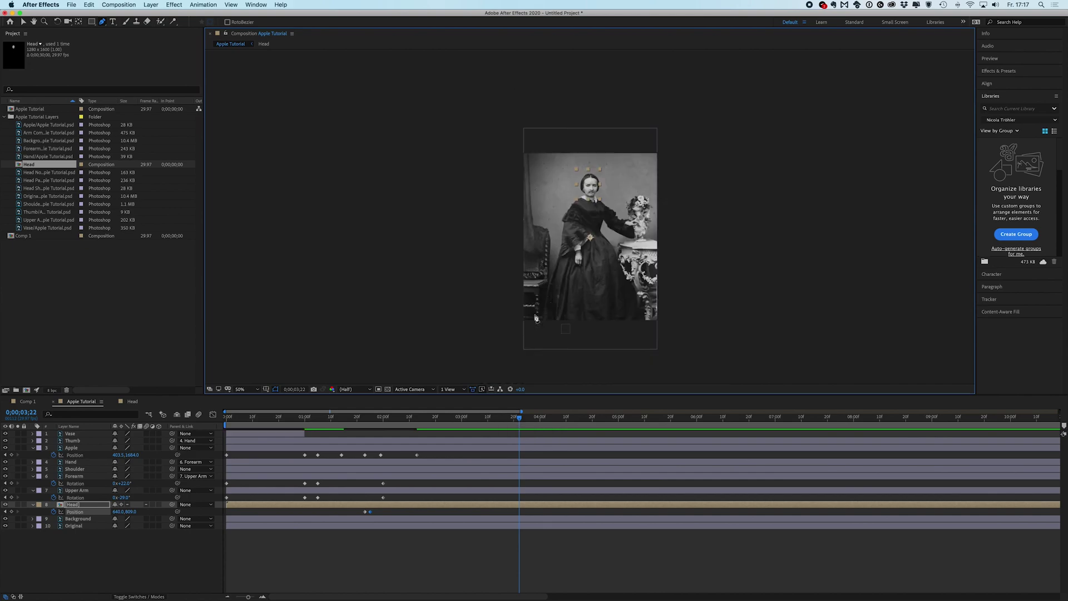
Duplicate the Vase layer as Vase 2 and scrub through to check it
click(81, 434)
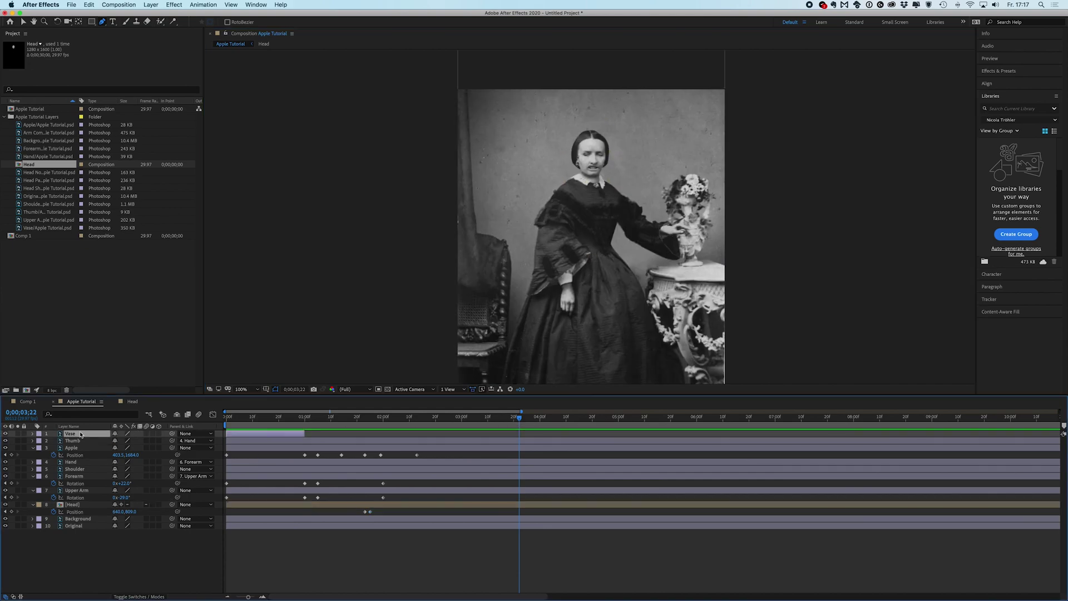
key(super+d)
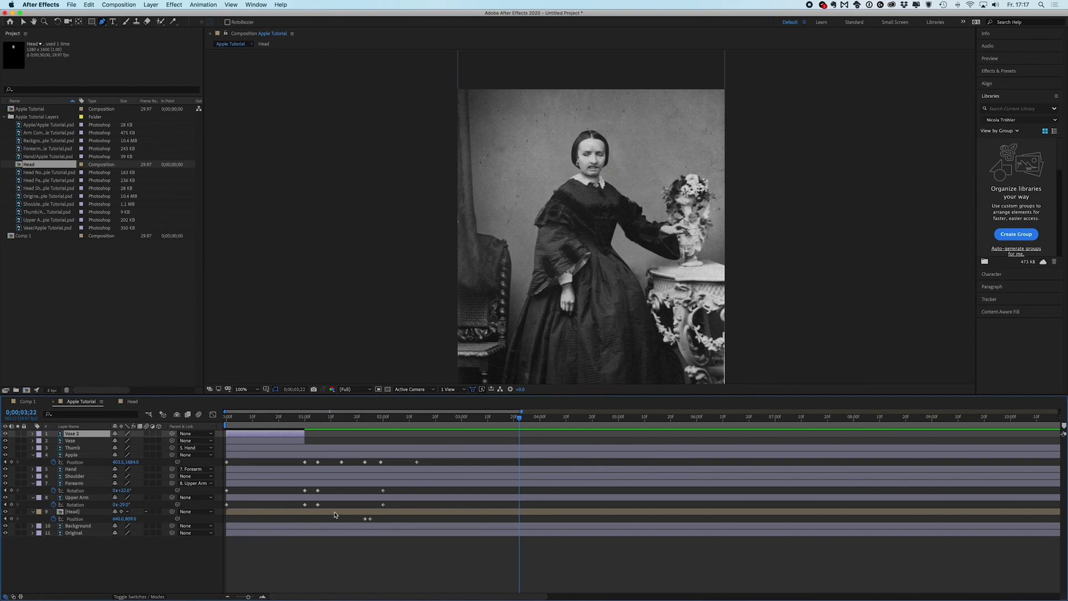
mouse_move(390, 422)
mouse_down()
mouse_move(261, 421)
mouse_move(479, 430)
mouse_move(387, 421)
mouse_up()
scroll(454, 339, down, 1)
scroll(446, 367, up, 1)
Add an Apple Position keyframe at 2;13 with the apple below the picture, then move to 2;15
drag(409, 422, 419, 422)
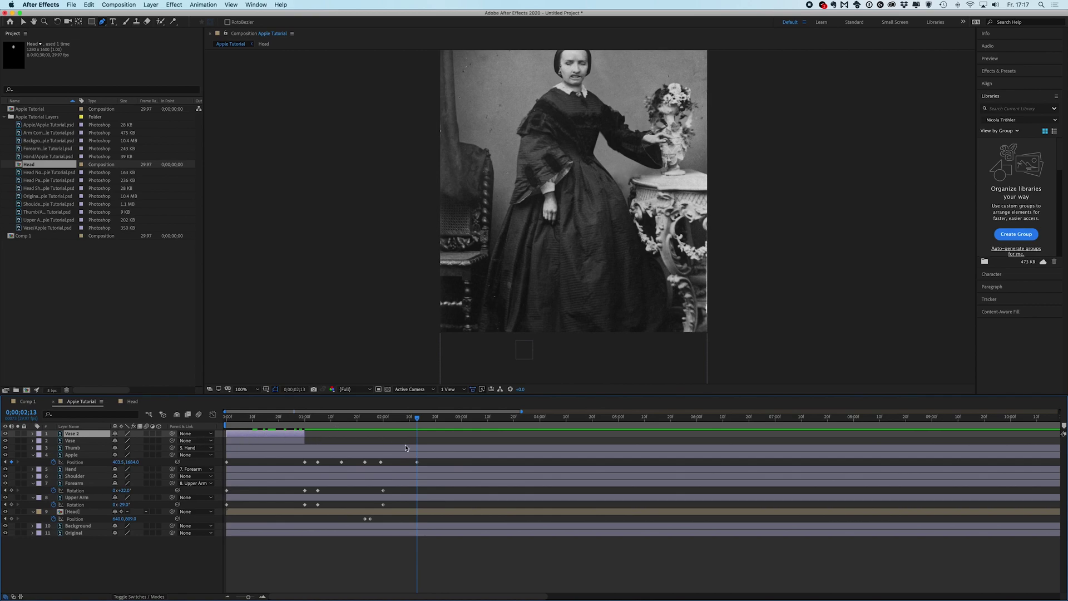
scroll(429, 493, up, 2)
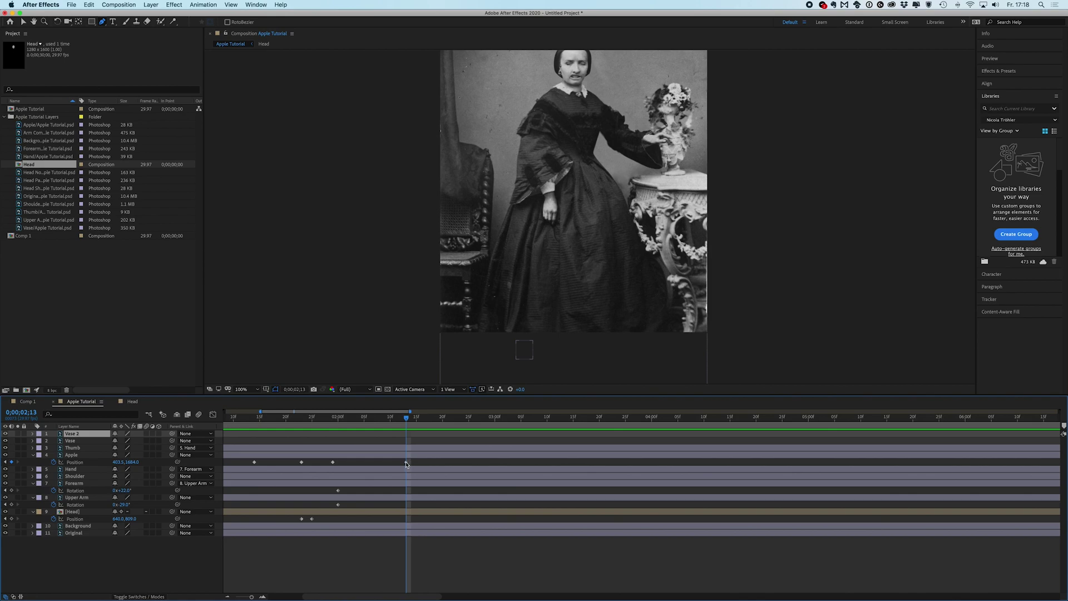
key(super+v)
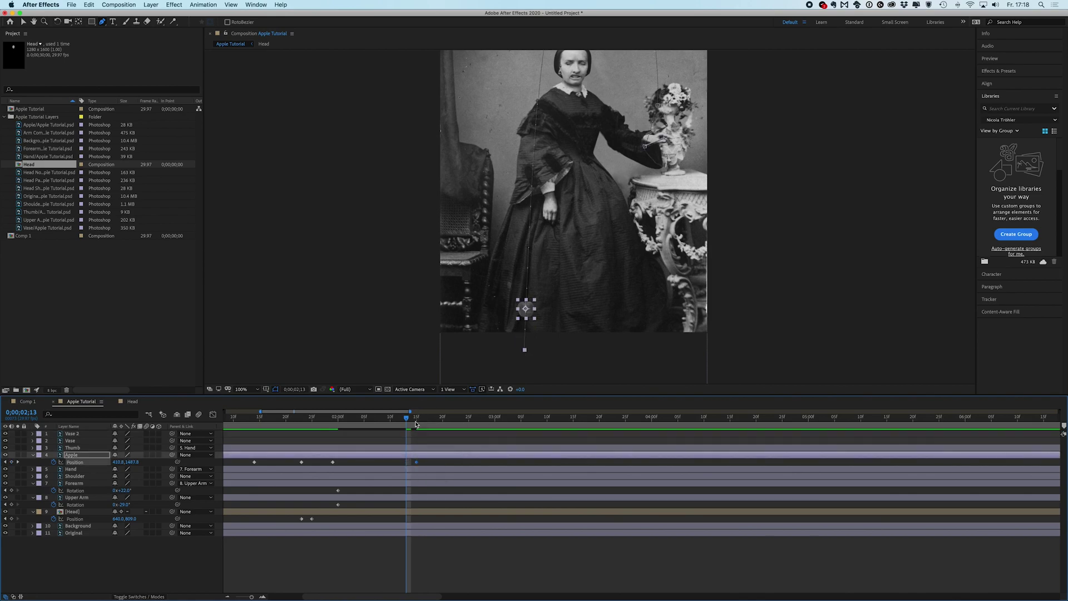
click(416, 423)
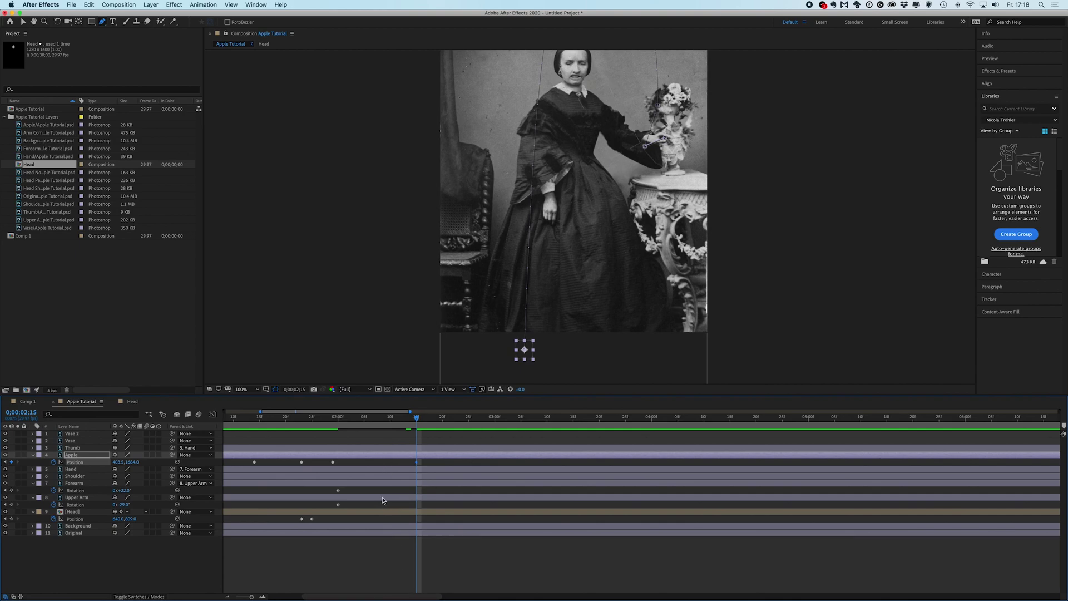
Reset the head's first Position keyframe to 640,800 and return to the keyframes at 2;10
click(322, 521)
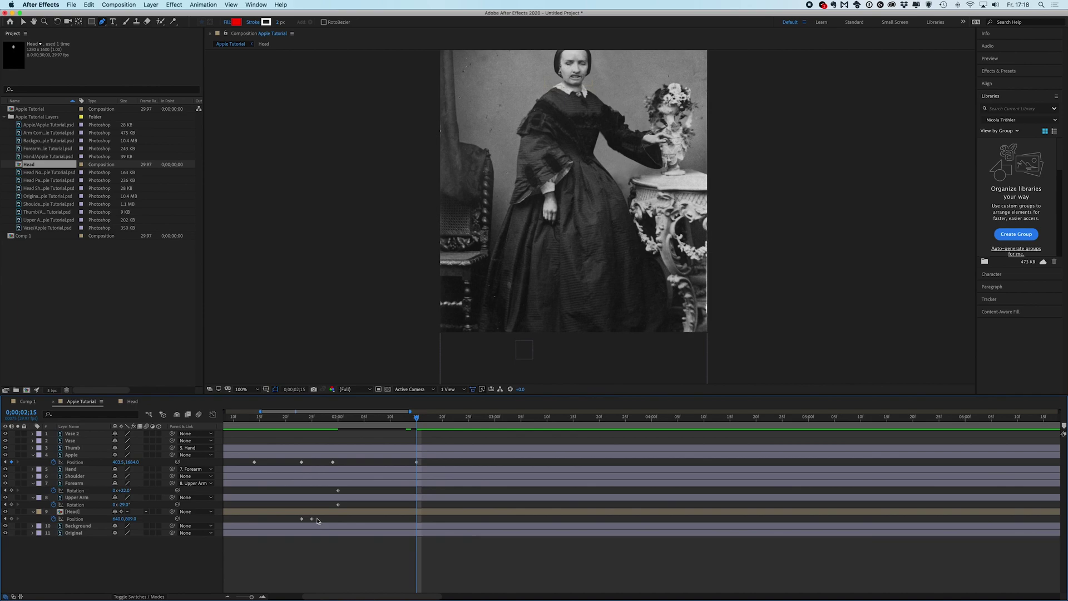
click(303, 519)
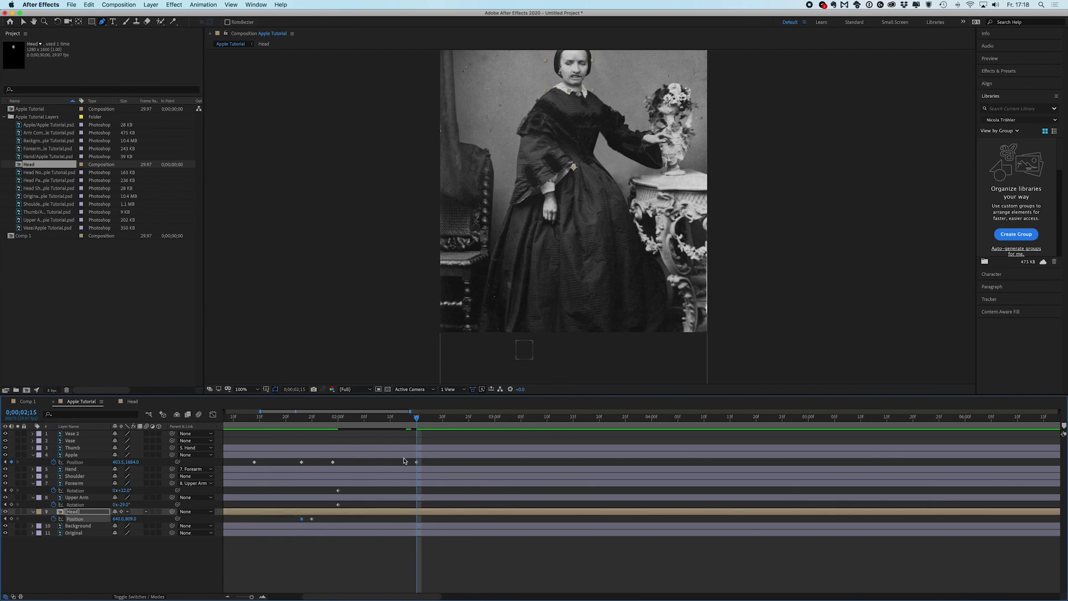
key(shift+Up)
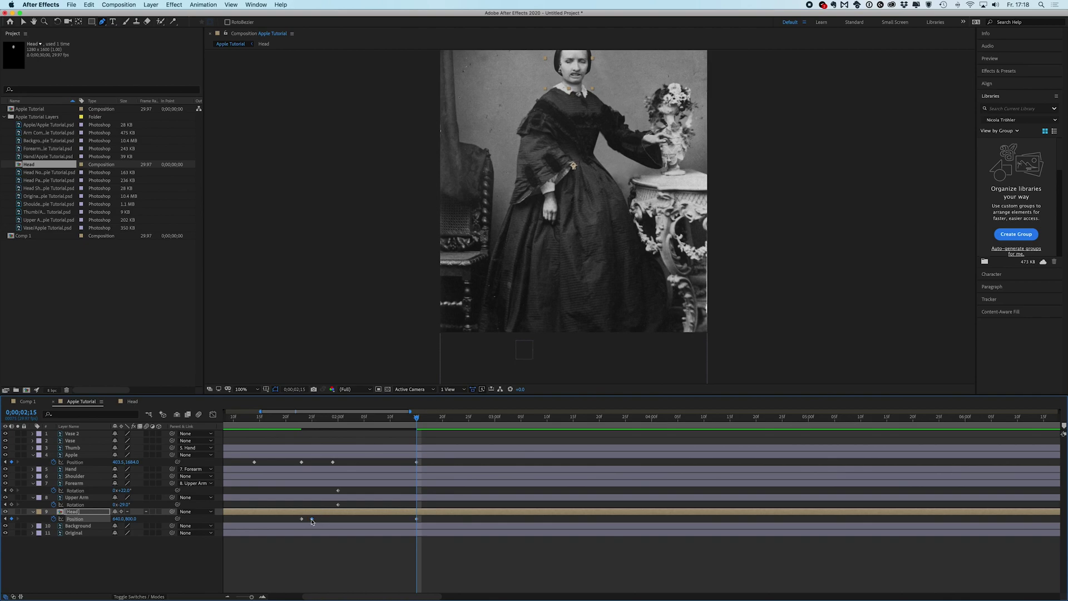
mouse_move(418, 422)
mouse_down()
mouse_move(379, 435)
mouse_move(406, 436)
mouse_move(368, 431)
mouse_move(420, 429)
mouse_up()
click(395, 513)
click(391, 419)
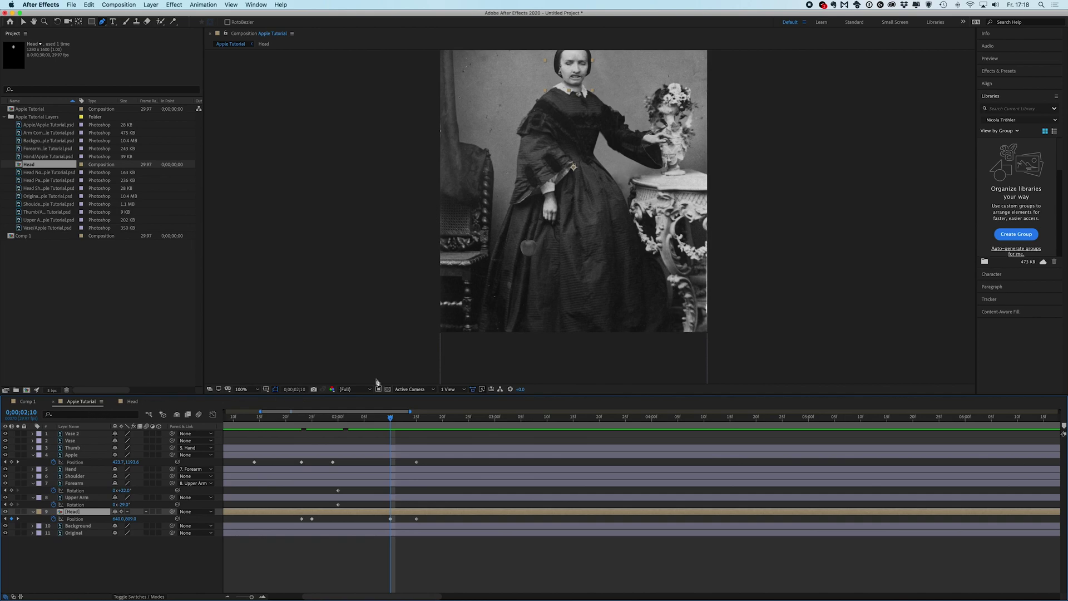
Trim Head Painful's out point to 0;00;02;10 in the Head comp, then scrub Apple Tutorial to check
click(133, 401)
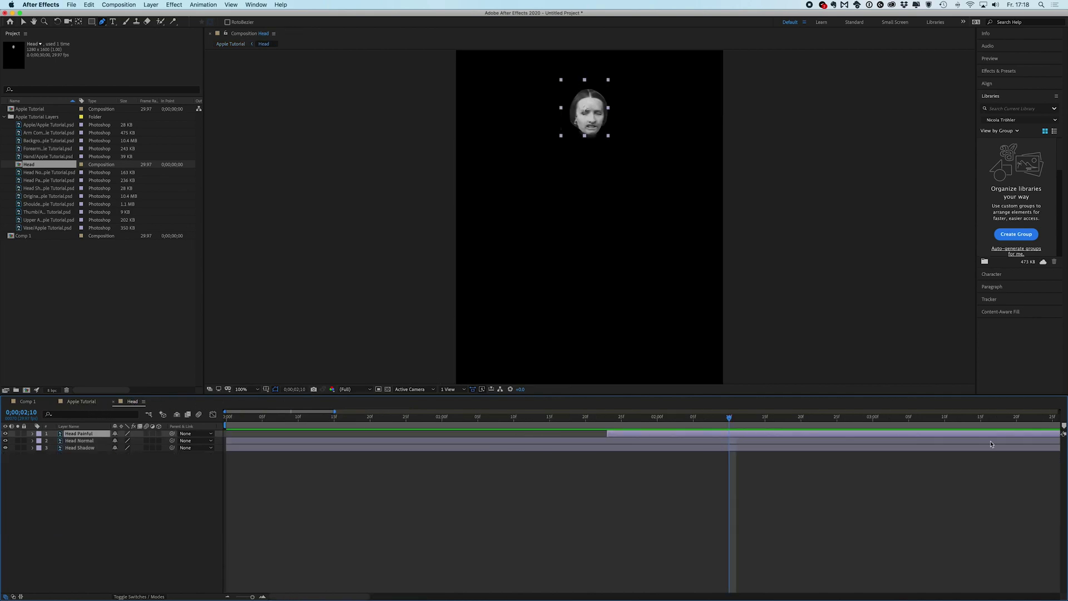
scroll(805, 476, down, 5)
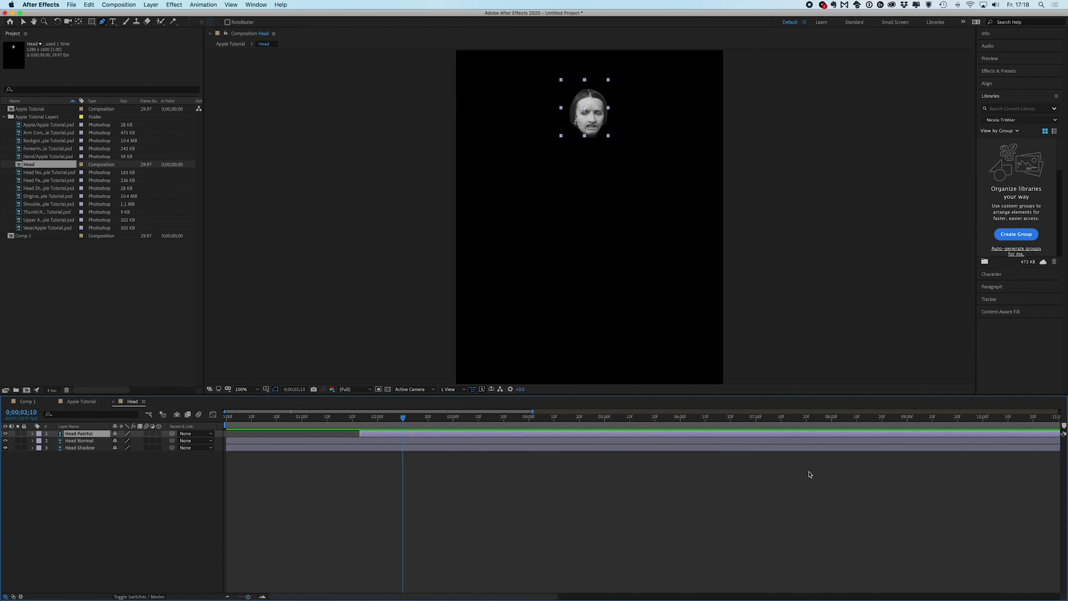
drag(1059, 434, 291, 444)
key(semicolon)
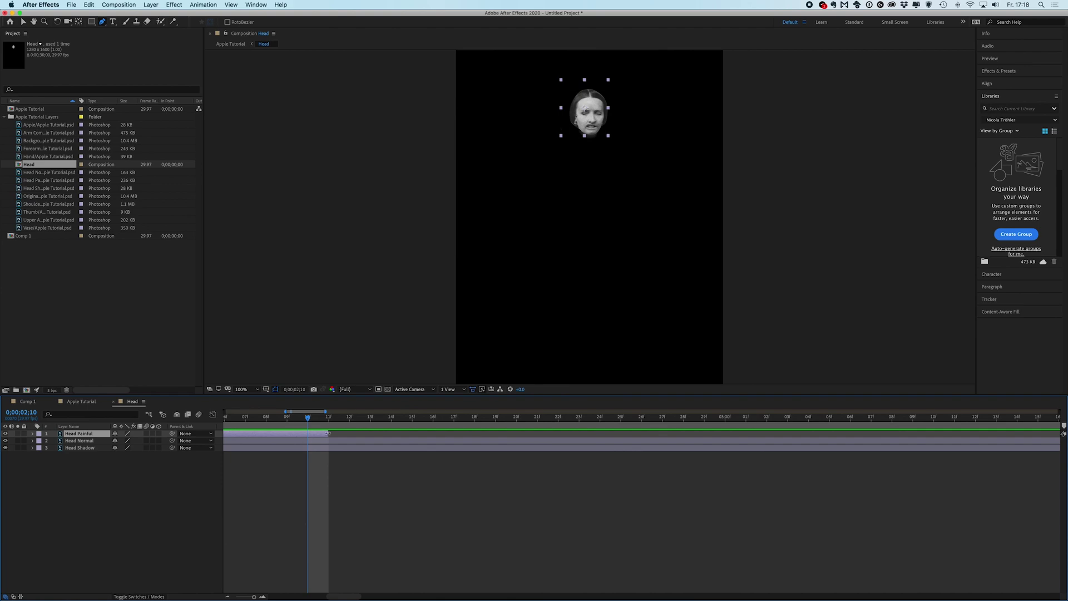
key(alt+bracketright)
click(81, 401)
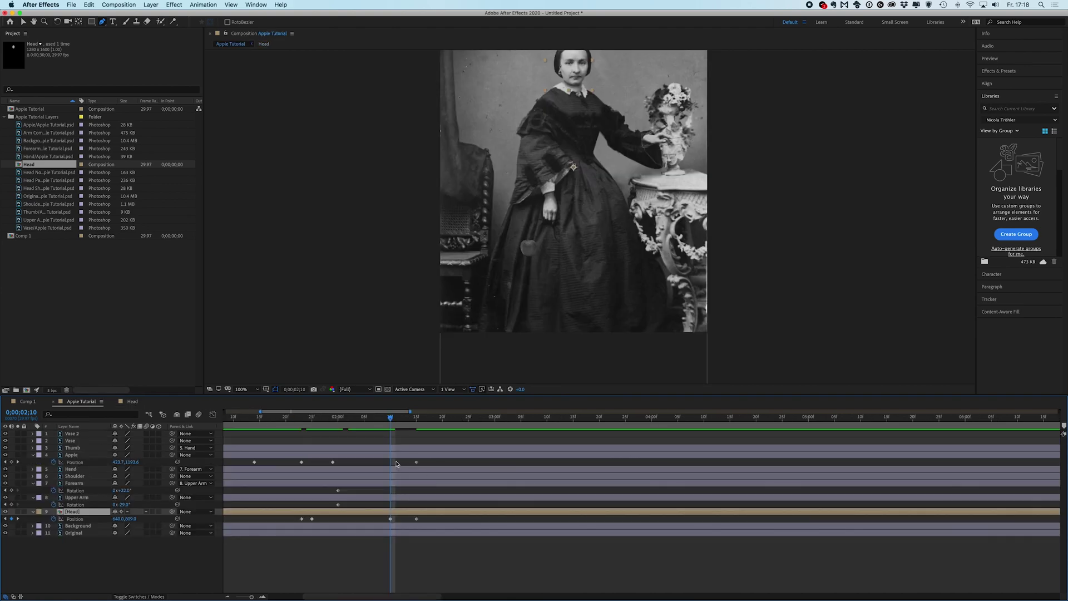
drag(390, 418, 418, 432)
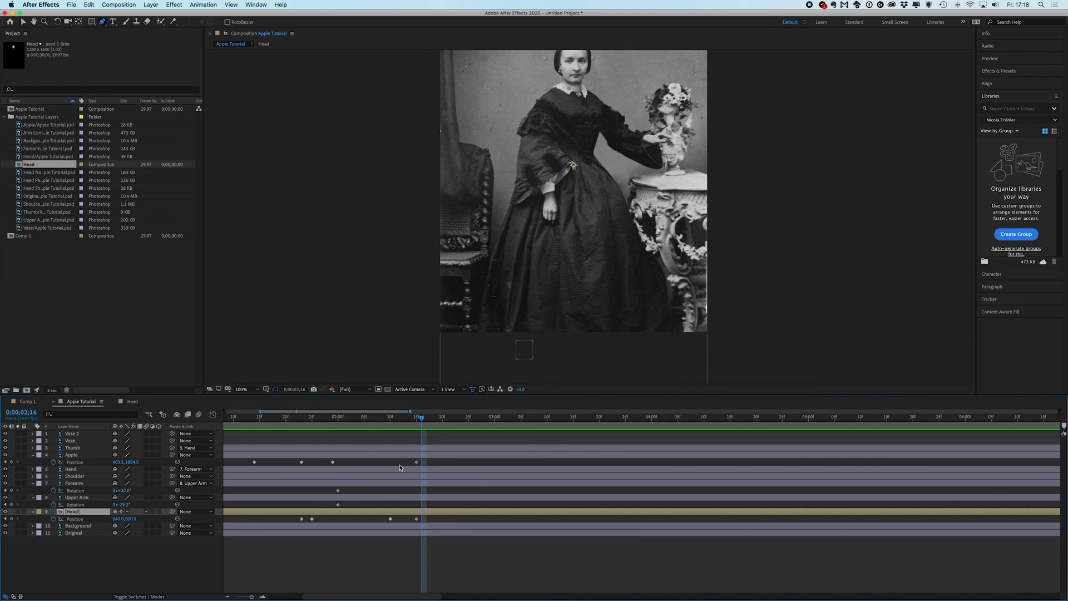
Select Vase 2, pan to see the whole photo, and review the animation back to 0;00;00;18
click(67, 434)
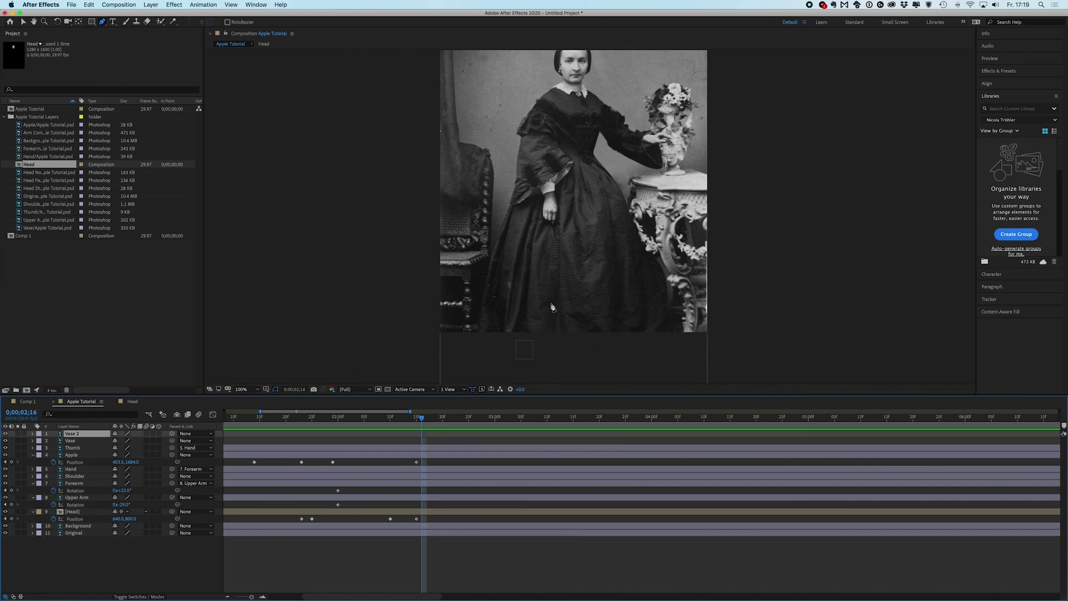
drag(540, 224, 570, 304)
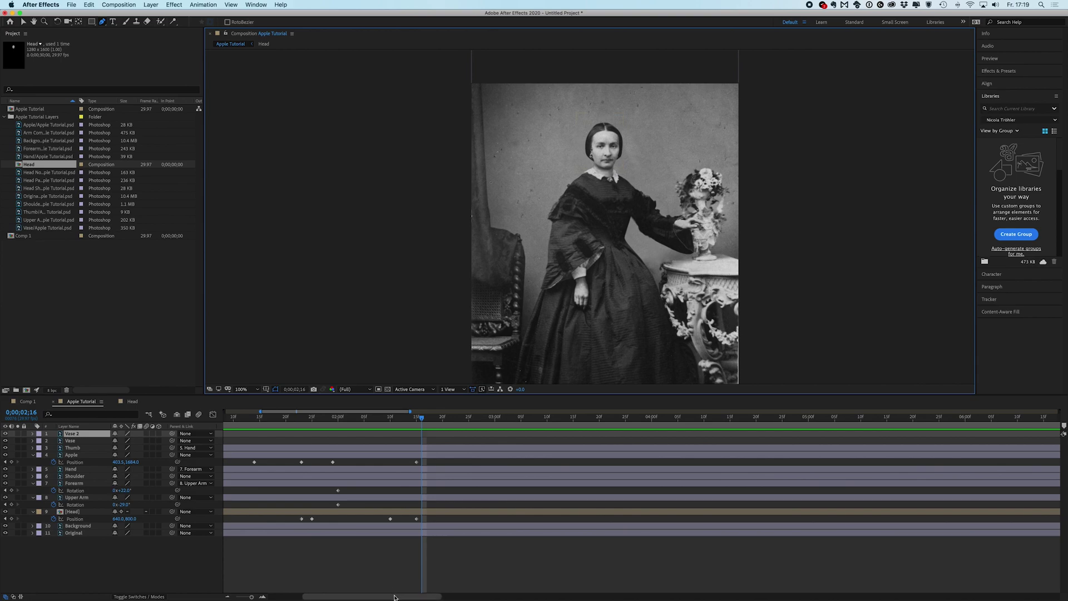
drag(393, 594, 310, 590)
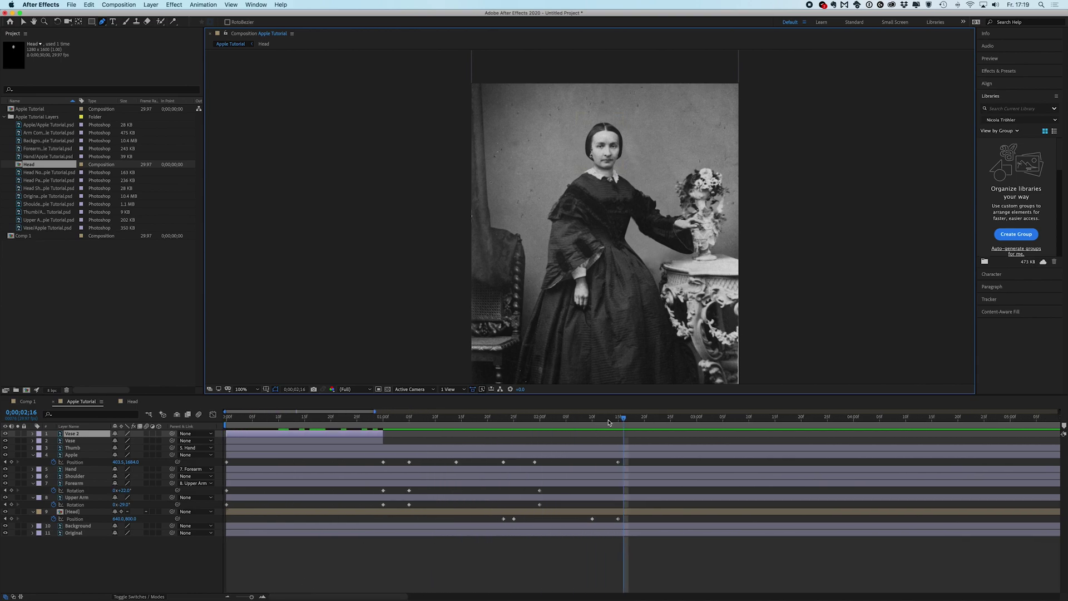
drag(609, 423, 545, 434)
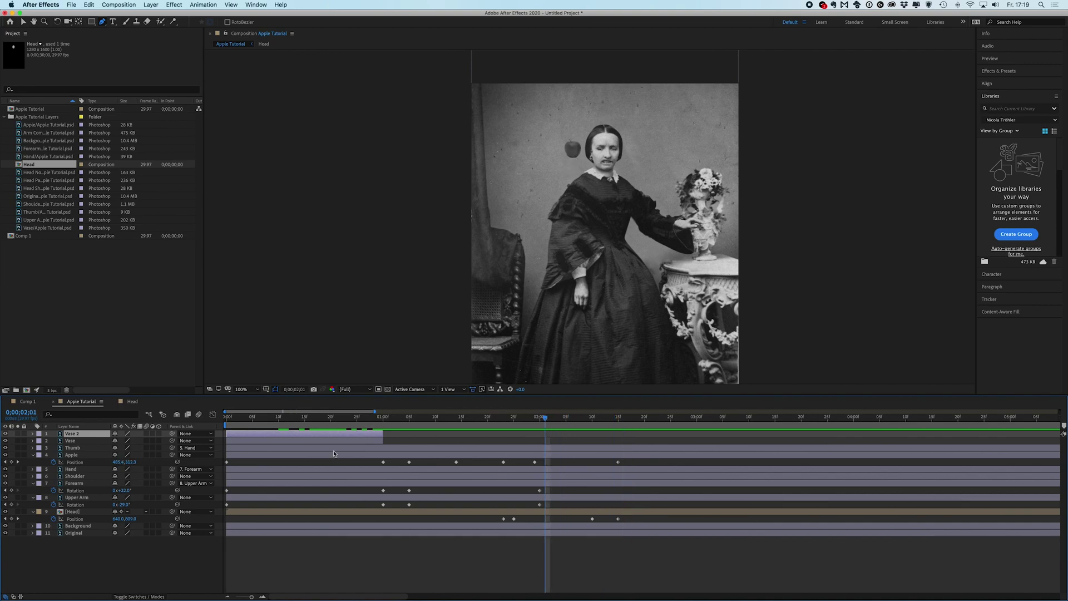
Move the Forearm and Upper Arm rotation keyframes from 0;00;02;00 to 0;00;02;15
click(78, 497)
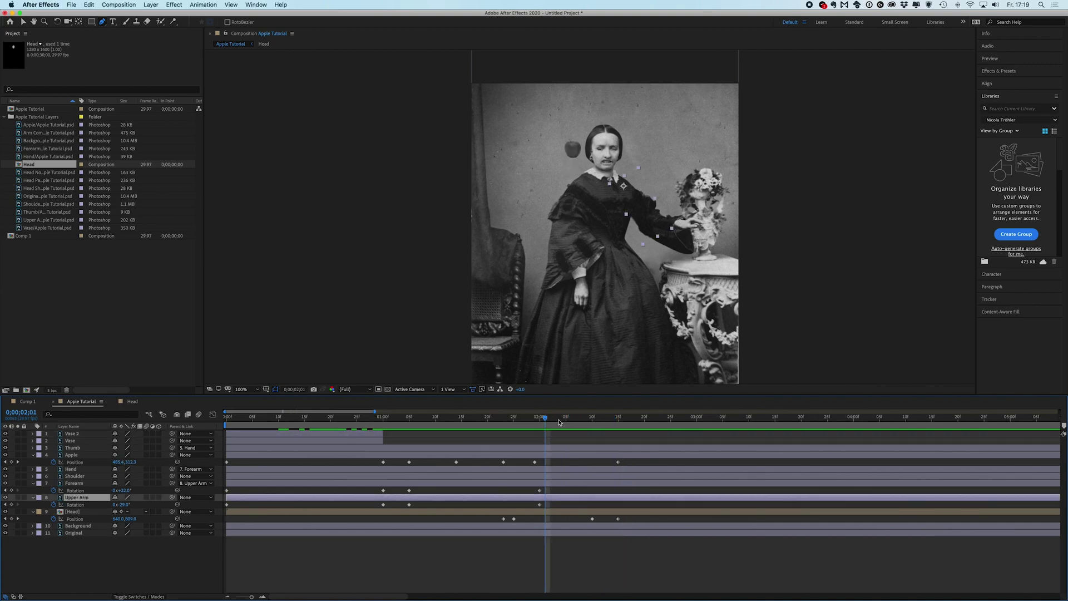
drag(546, 421, 539, 421)
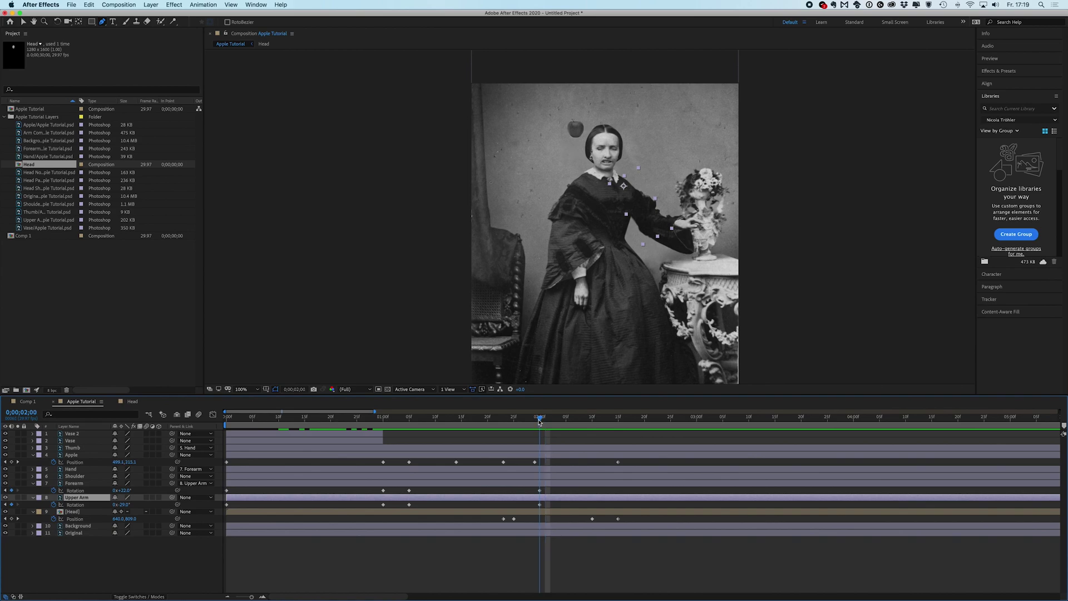
click(540, 490)
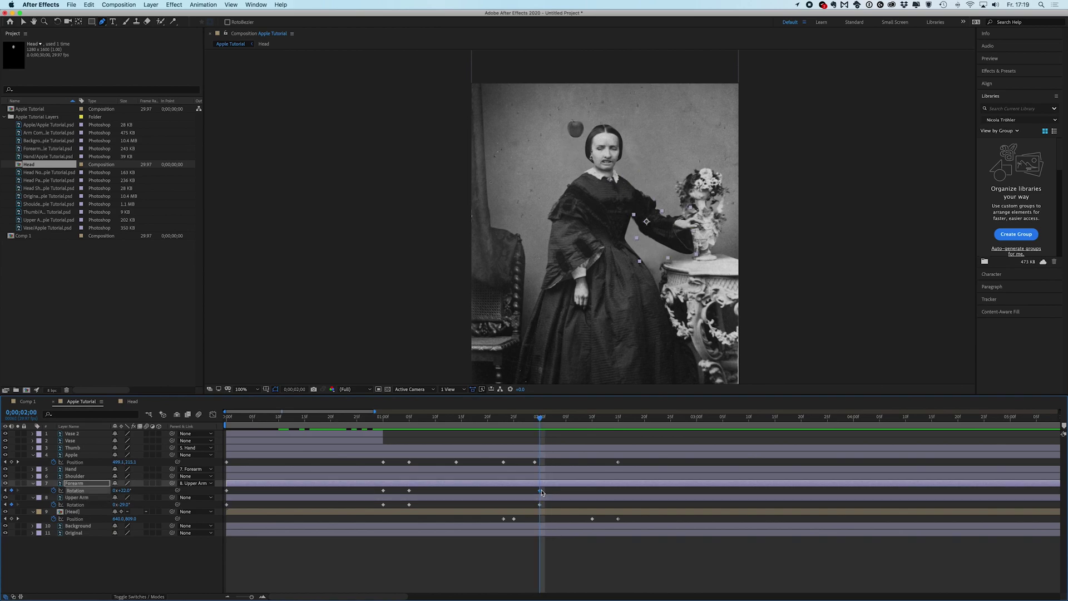
shift+click(540, 504)
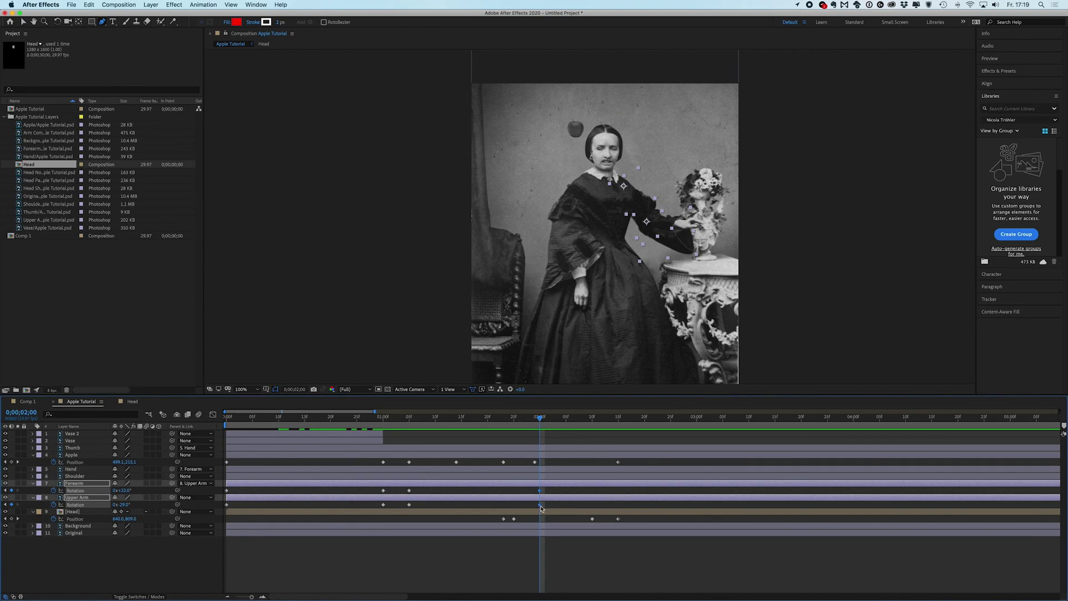
click(540, 505)
click(540, 505)
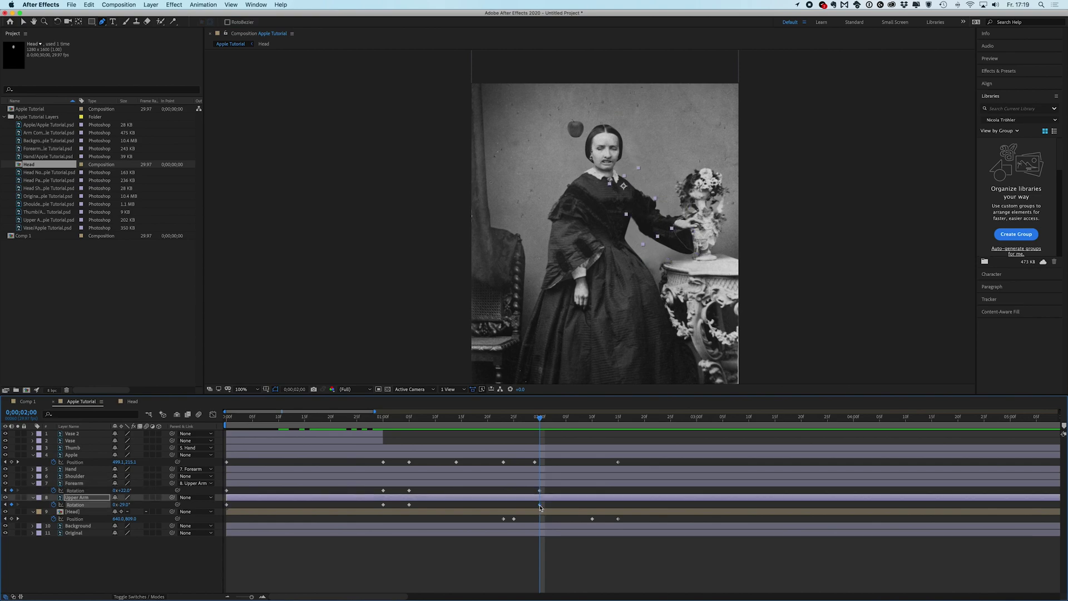
shift+click(540, 490)
drag(544, 493, 620, 492)
drag(541, 421, 504, 452)
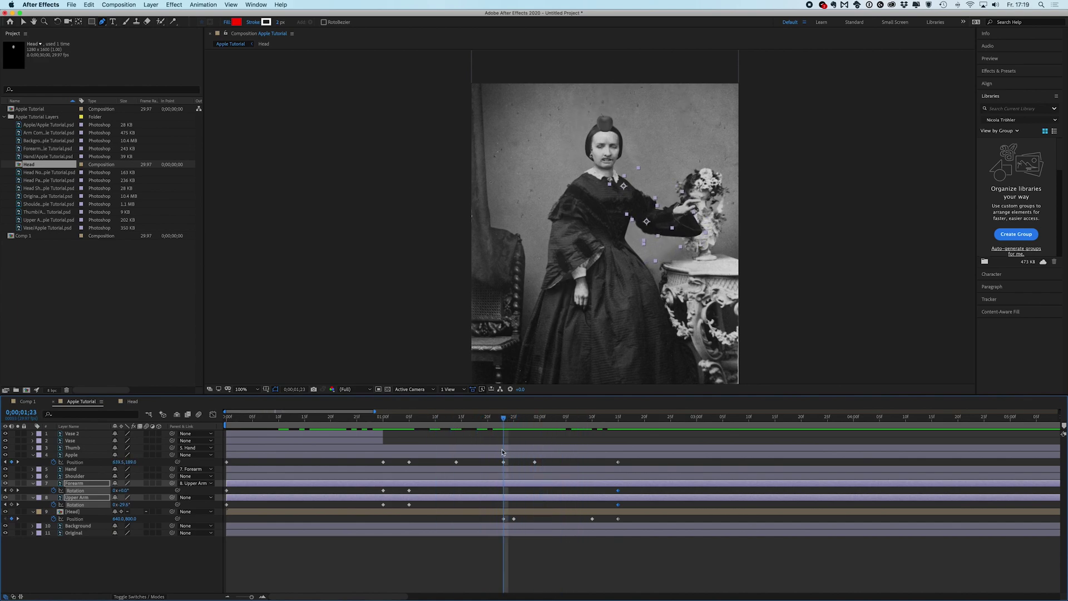
Add new Forearm and Upper Arm rotation keyframes at 0;00;02;00
drag(384, 421, 384, 421)
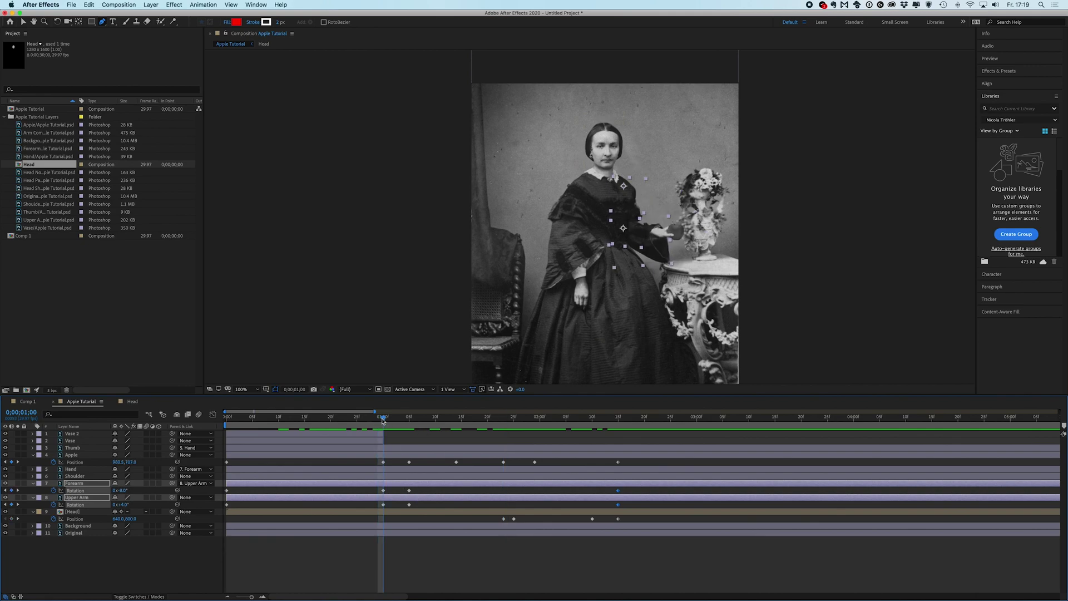
click(383, 490)
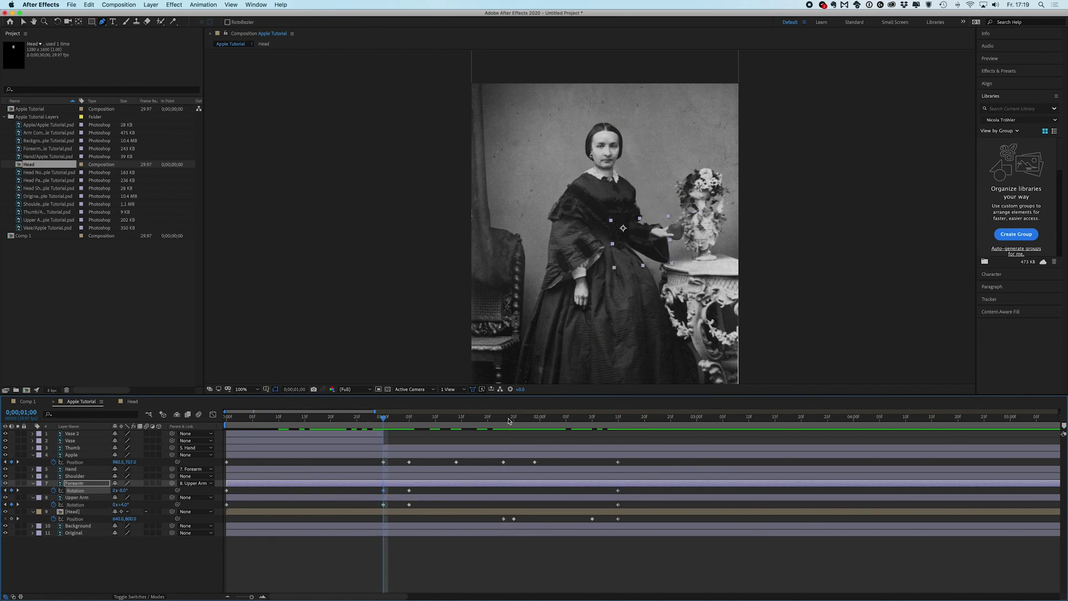
drag(508, 421, 540, 424)
key(ctrl+v)
click(383, 506)
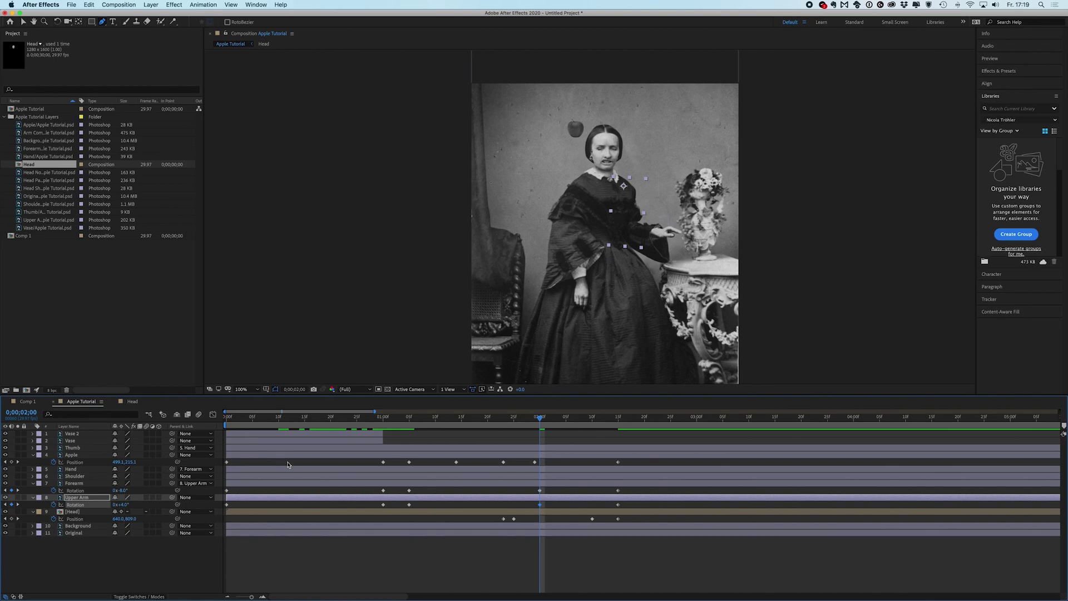
Make Vase 2 start at 0;00;02;00 and shorten how long it stays visible
click(308, 434)
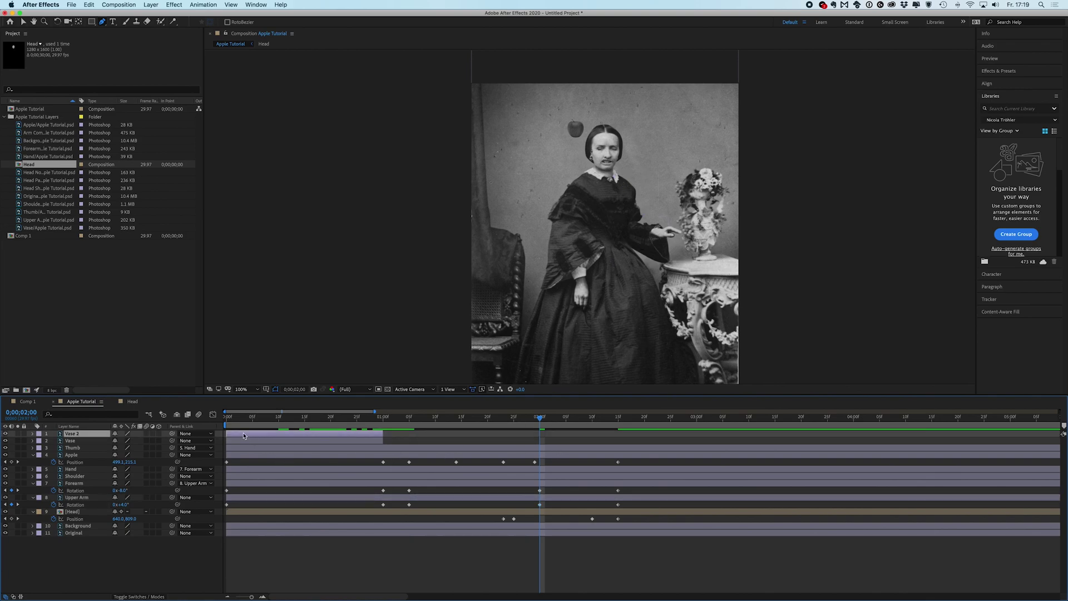
drag(243, 436, 557, 438)
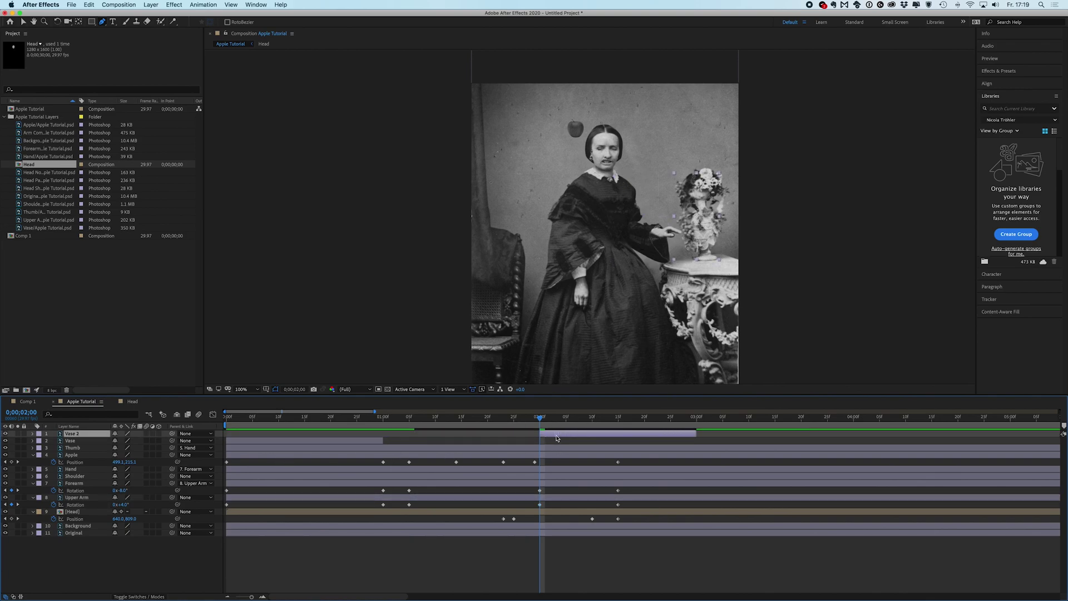
drag(696, 436, 619, 436)
End the work area around 0;00;02;15, just after the last keyframes, and return to the start
click(844, 428)
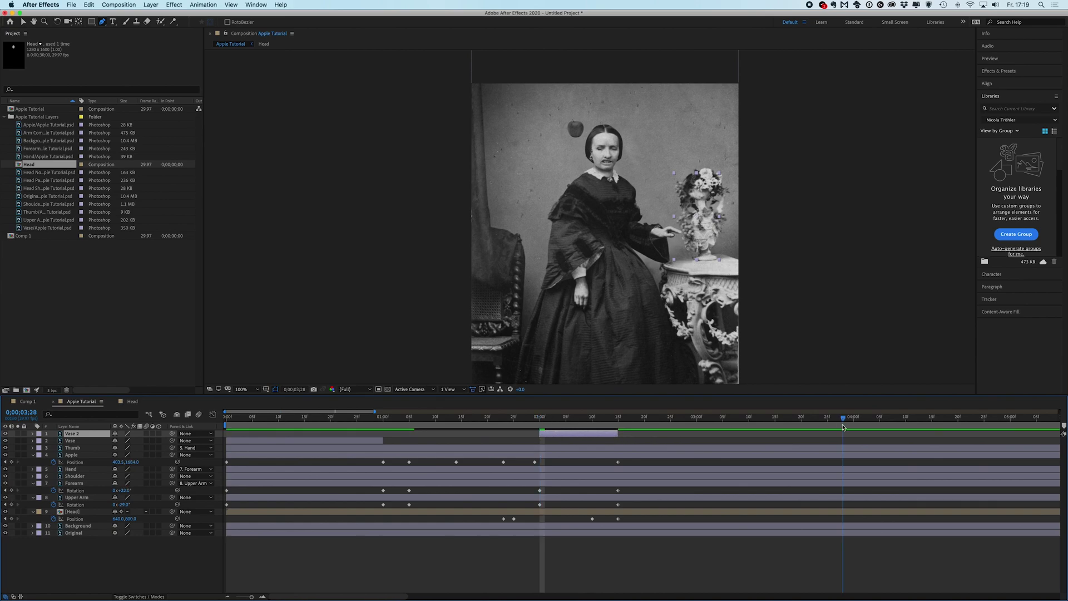
key(;)
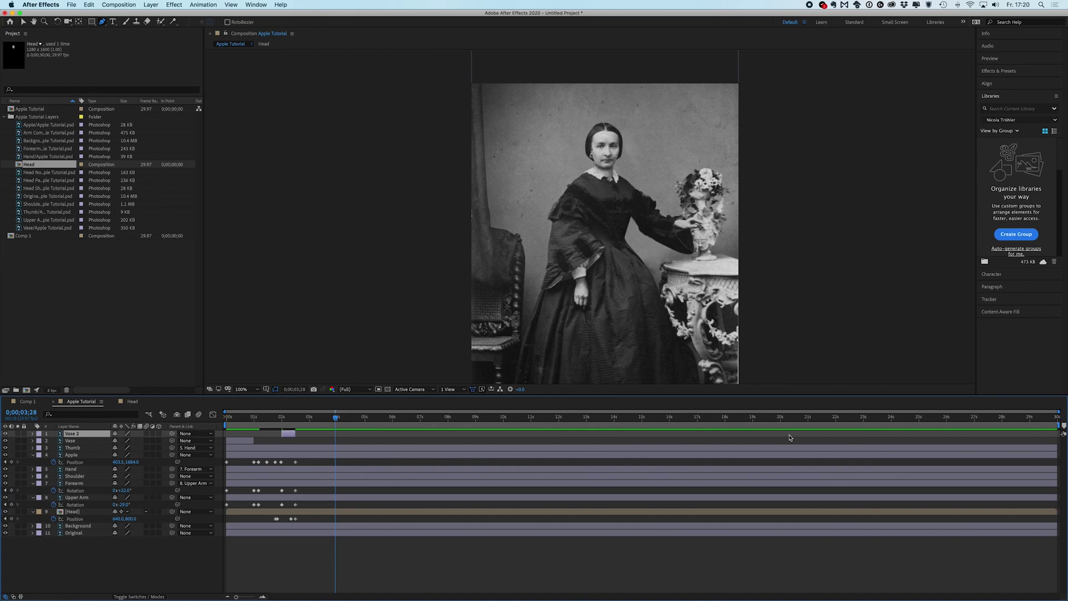
drag(1057, 425, 338, 431)
key(=)
key(=)
key(=)
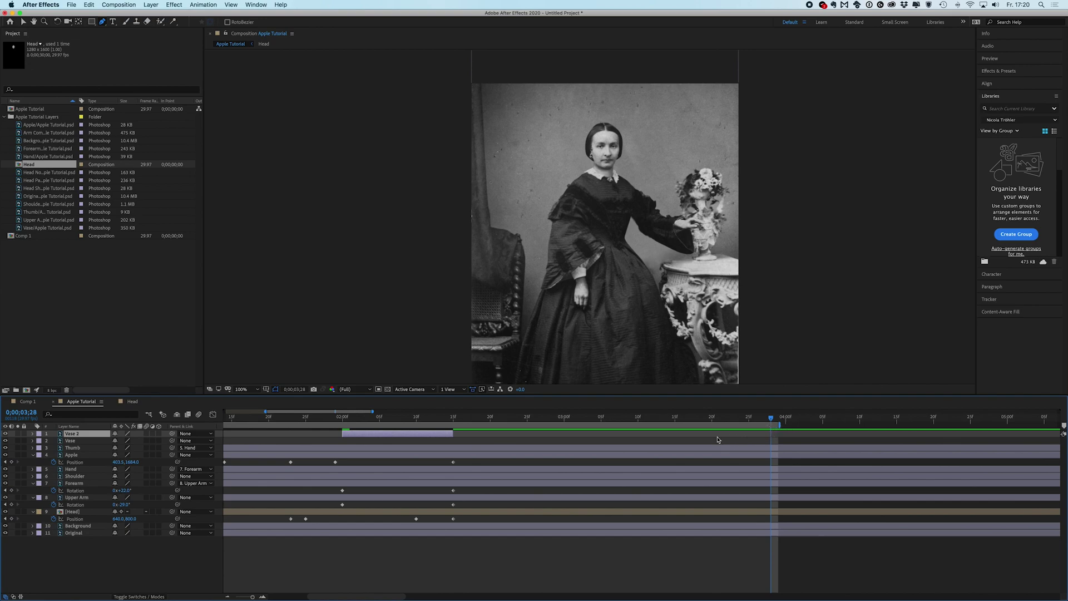
drag(781, 424, 459, 433)
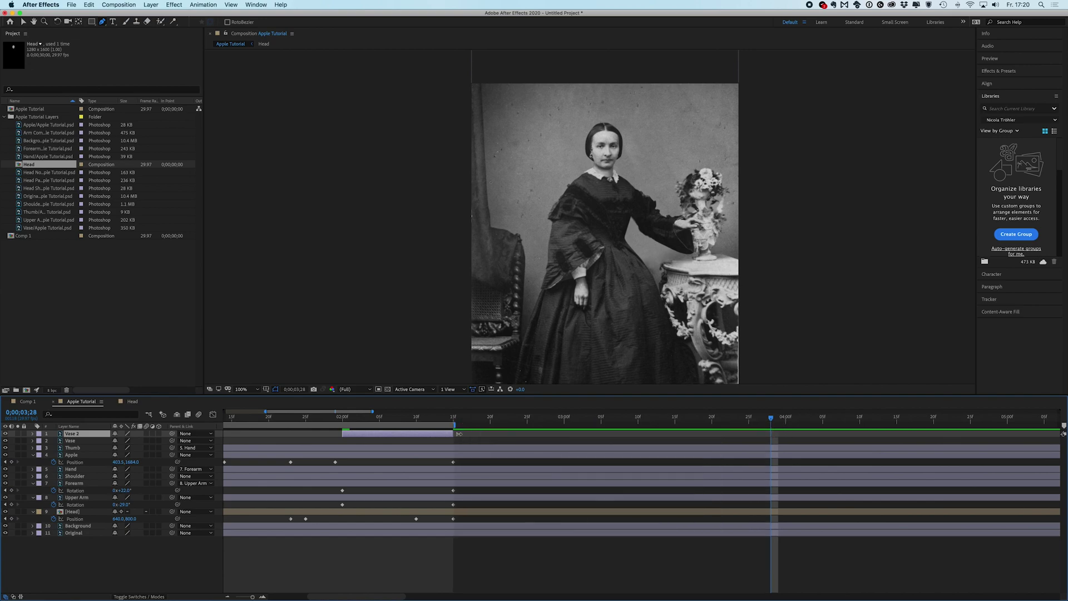
key(-)
key(-)
key(-)
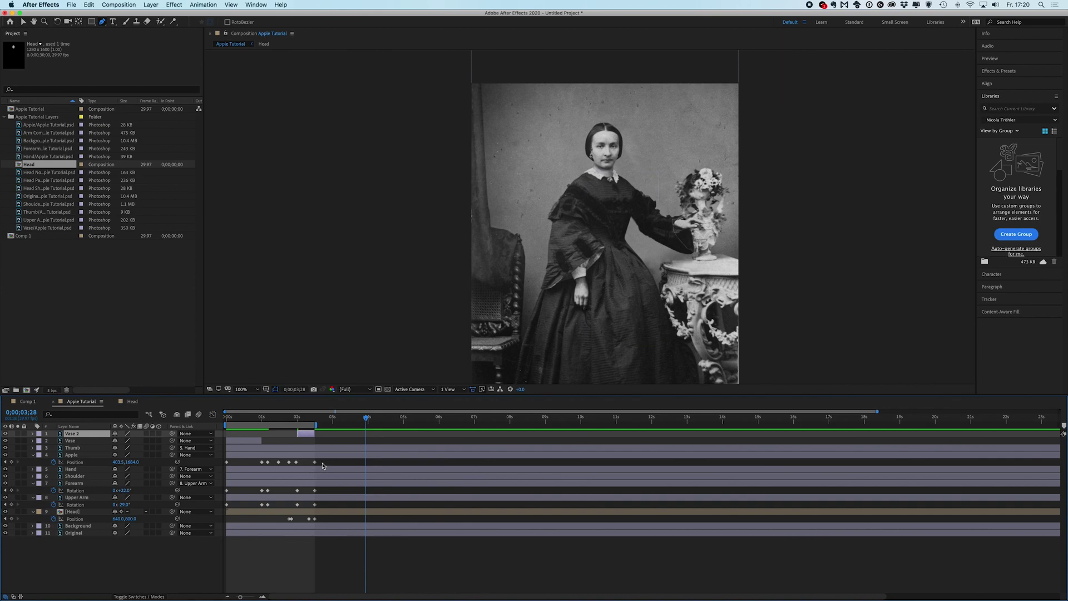
key(=)
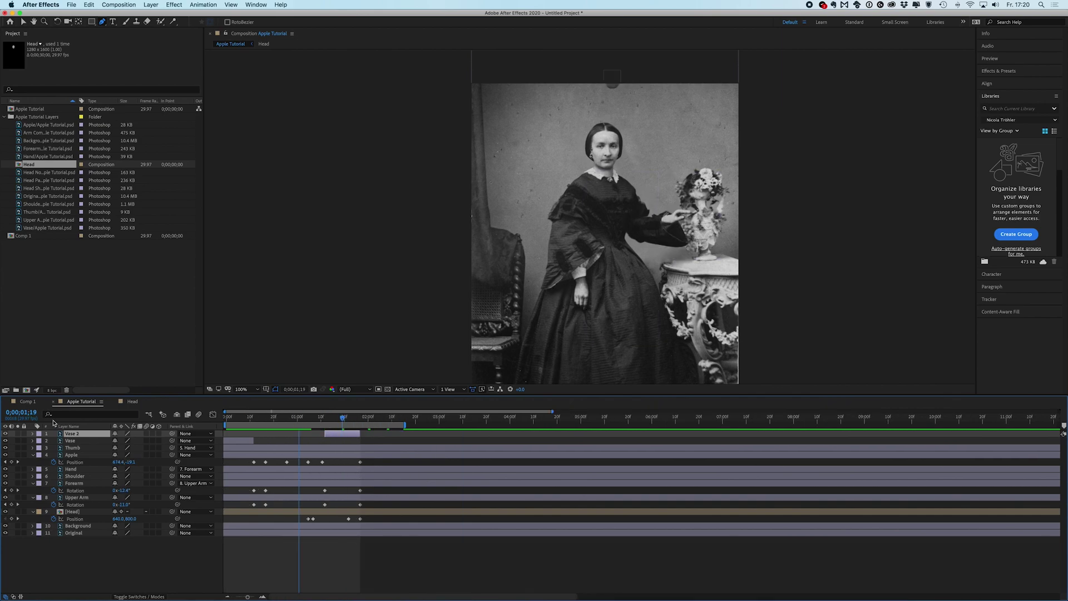
key(Home)
key(space)
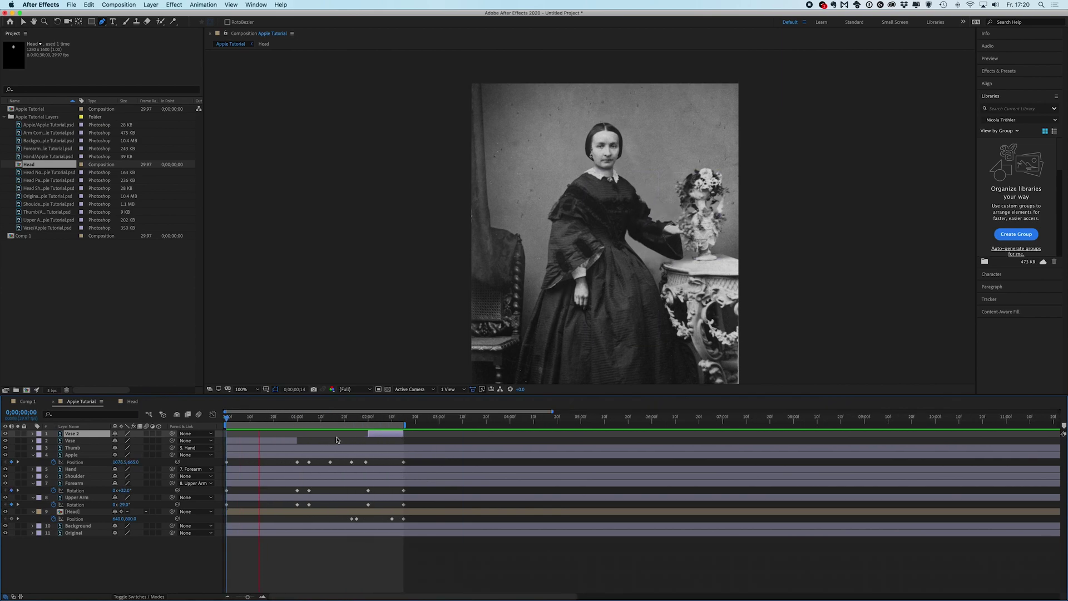